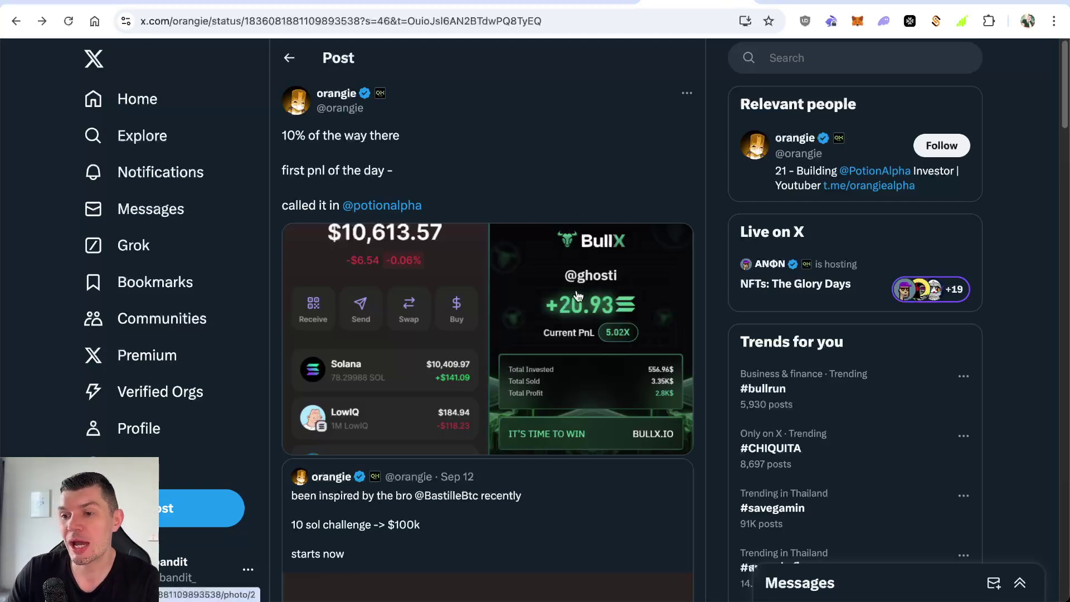
- View the BullX PnL screenshot enlarged, then return to the orangie post
{"action": "left_click", "coordinate": [555, 293]}
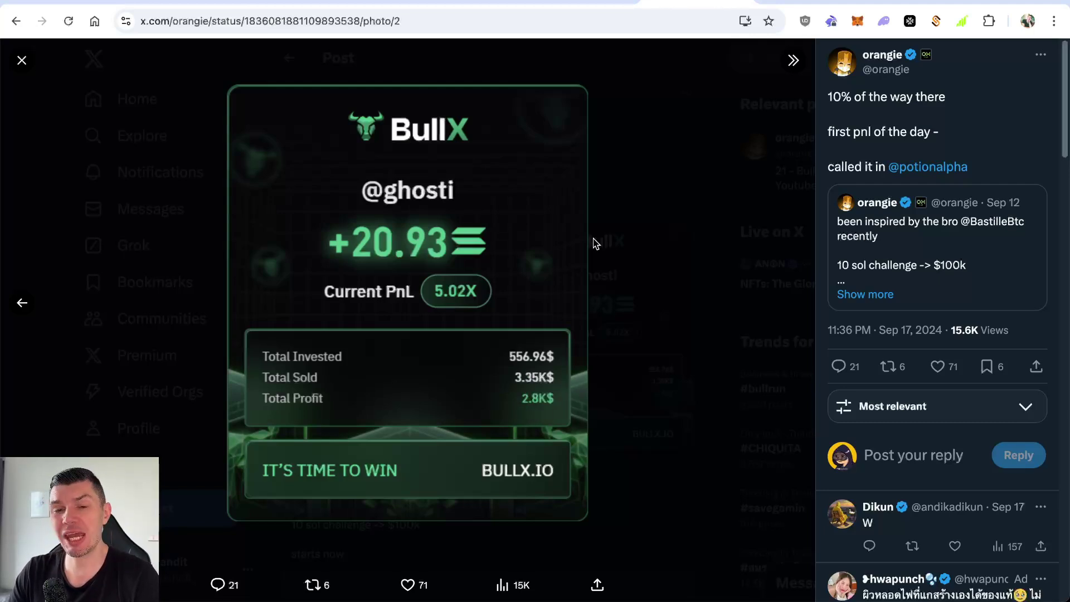
{"action": "left_click", "coordinate": [637, 194]}
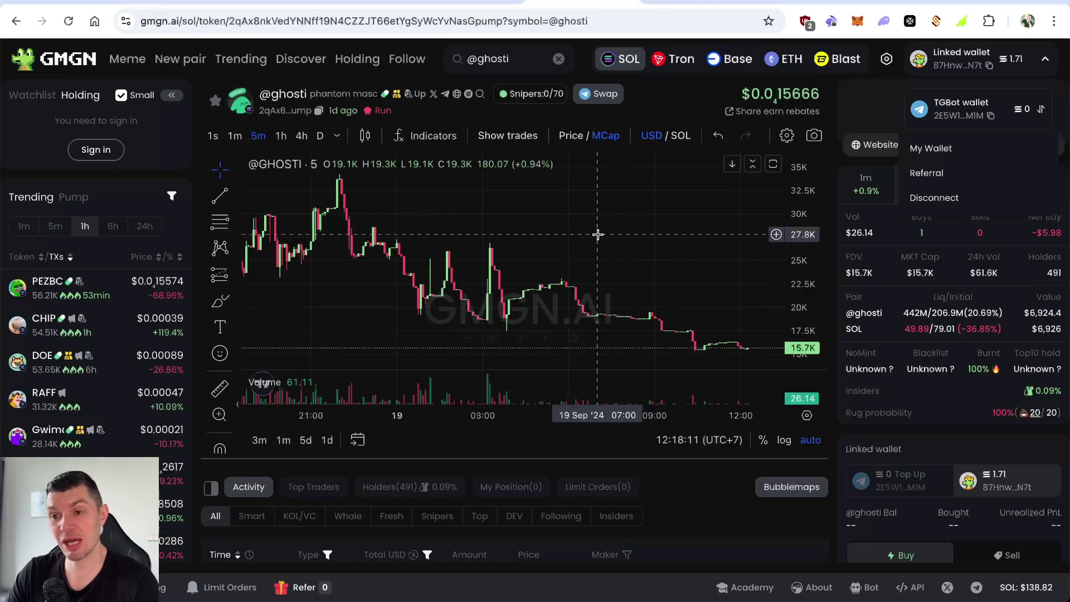
{"action": "scroll", "coordinate": [549, 259], "scroll_direction": "down", "scroll_amount": 3}
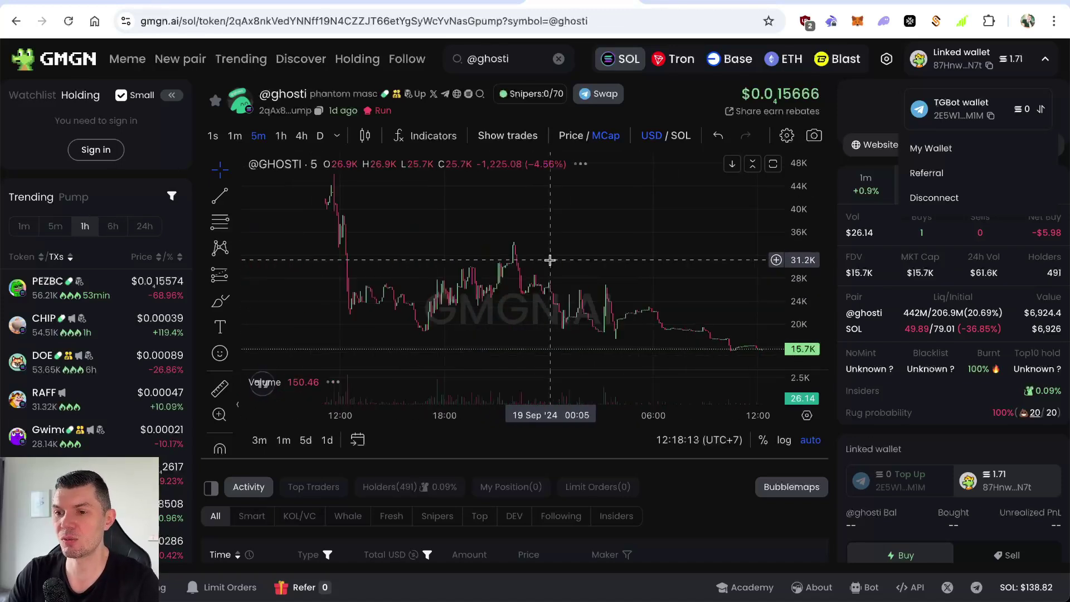
{"action": "scroll", "coordinate": [550, 256], "scroll_direction": "down", "scroll_amount": 3}
{"action": "scroll", "coordinate": [557, 243], "scroll_direction": "down", "scroll_amount": 3}
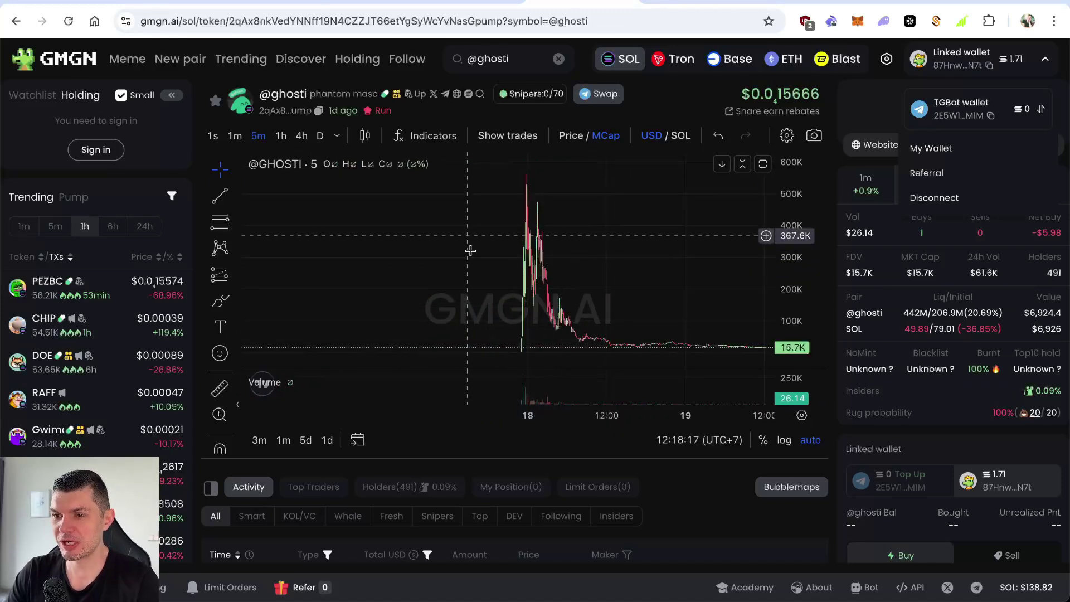
{"action": "scroll", "coordinate": [502, 268], "scroll_direction": "up", "scroll_amount": 3}
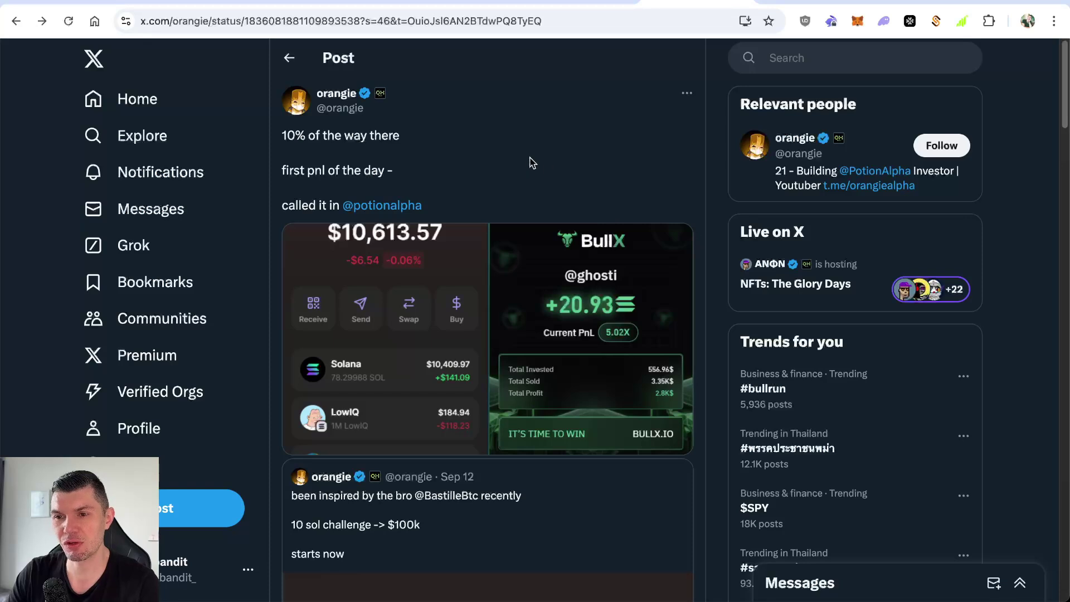
{"action": "scroll", "coordinate": [531, 157], "scroll_direction": "down", "scroll_amount": 2}
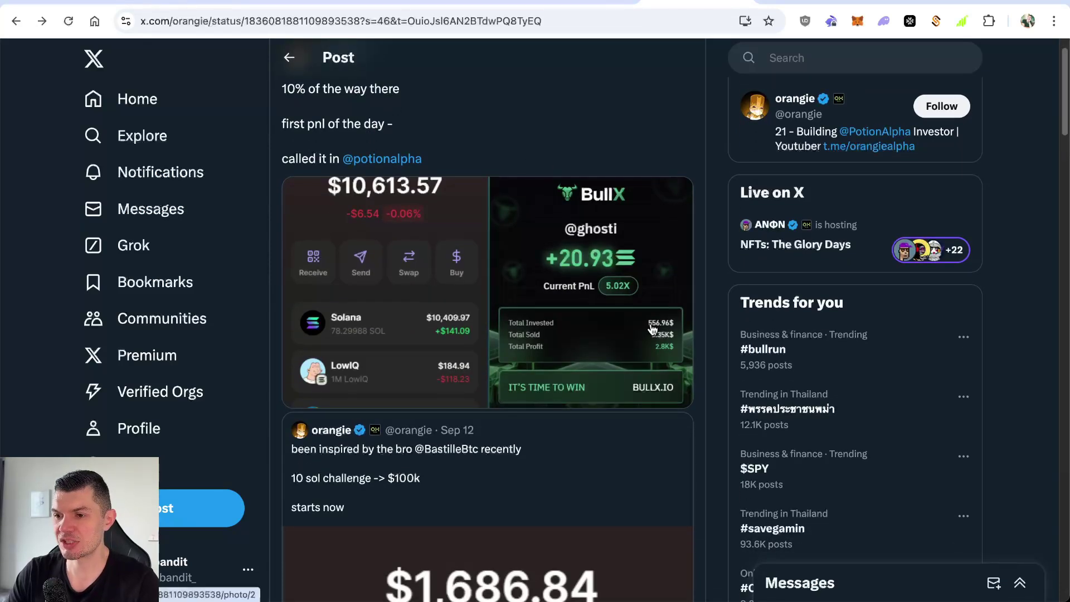
{"action": "scroll", "coordinate": [562, 300], "scroll_direction": "down", "scroll_amount": 1}
{"action": "scroll", "coordinate": [562, 300], "scroll_direction": "down", "scroll_amount": 1}
{"action": "scroll", "coordinate": [562, 300], "scroll_direction": "down", "scroll_amount": 1}
{"action": "scroll", "coordinate": [562, 300], "scroll_direction": "down", "scroll_amount": 4}
{"action": "scroll", "coordinate": [562, 300], "scroll_direction": "down", "scroll_amount": 4}
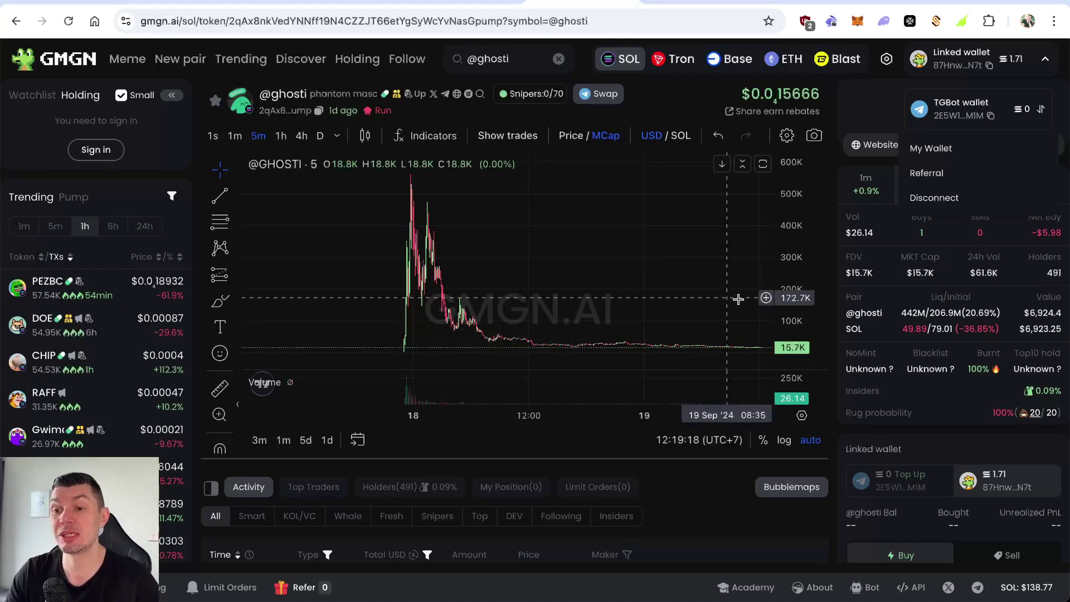
{"action": "mouse_move", "coordinate": [502, 451]}
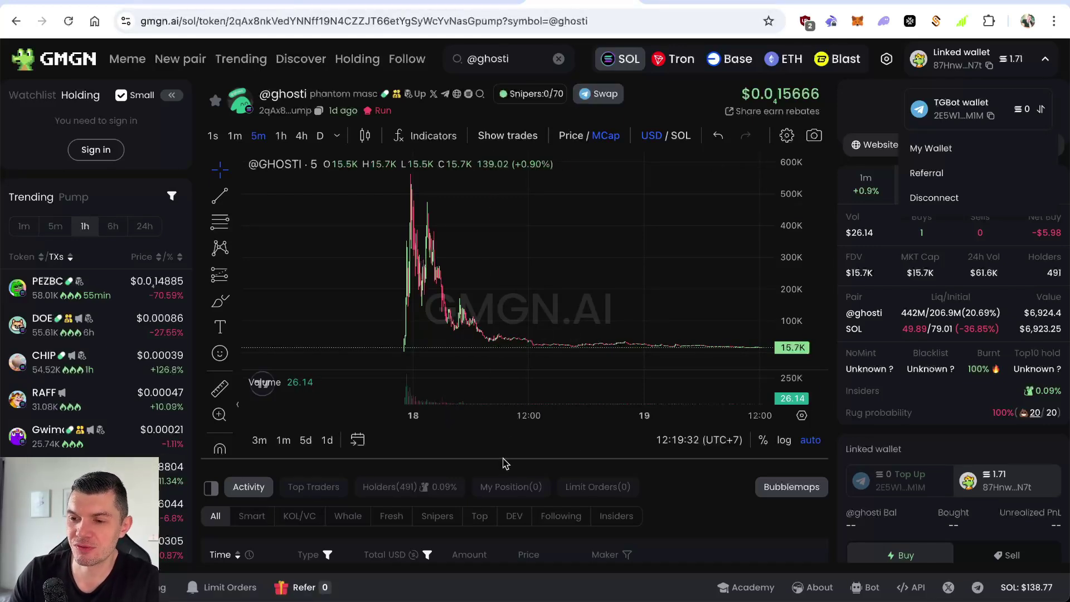
{"action": "left_click_drag", "start_coordinate": [504, 460], "coordinate": [553, 268]}
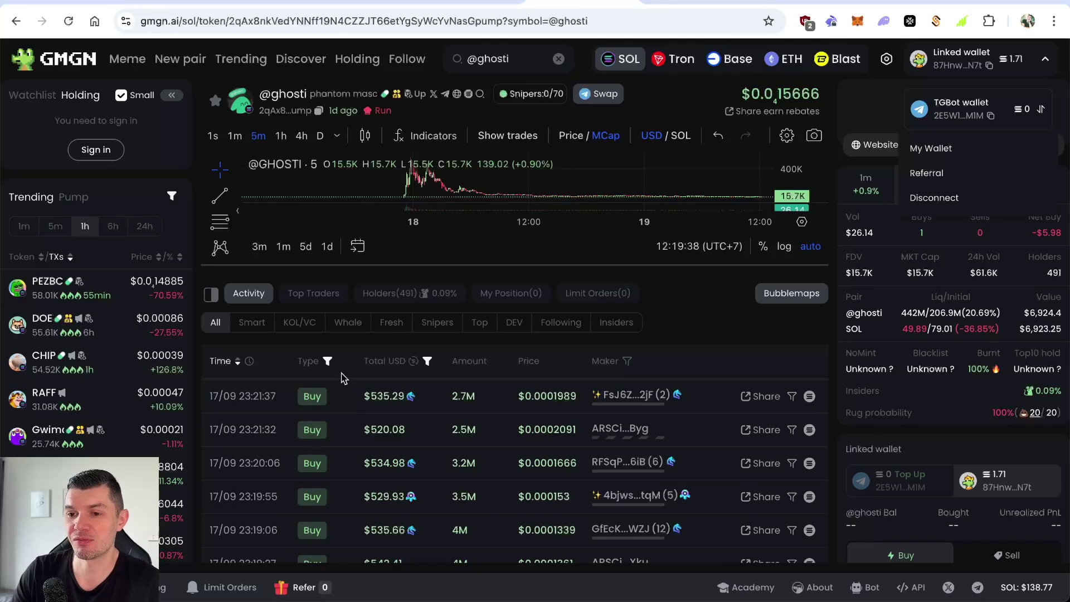
{"action": "left_click", "coordinate": [326, 361]}
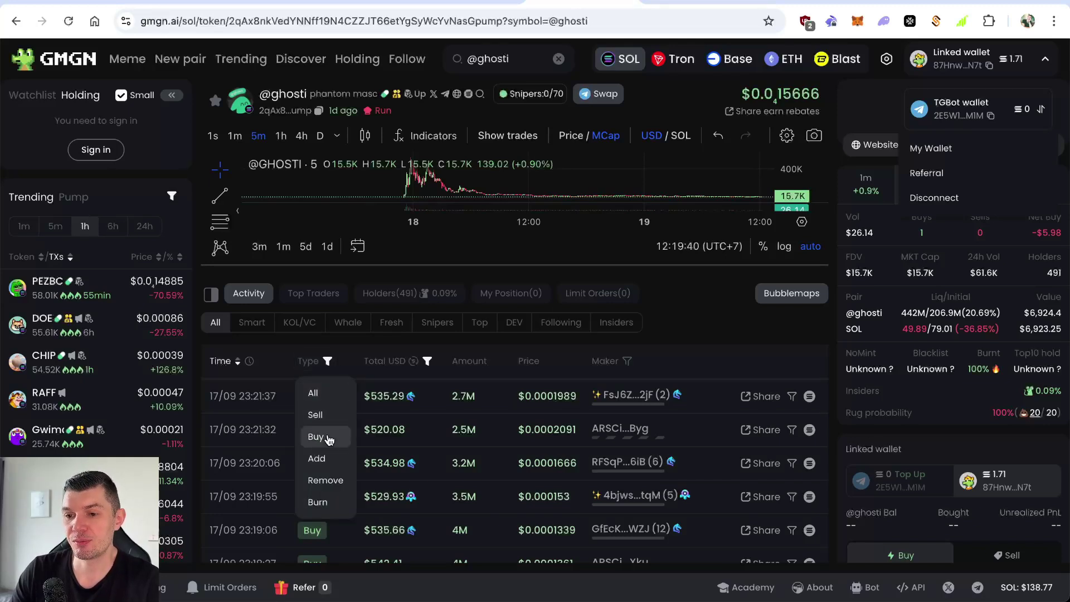
{"action": "left_click", "coordinate": [428, 362]}
{"action": "type", "text": "0.5"}
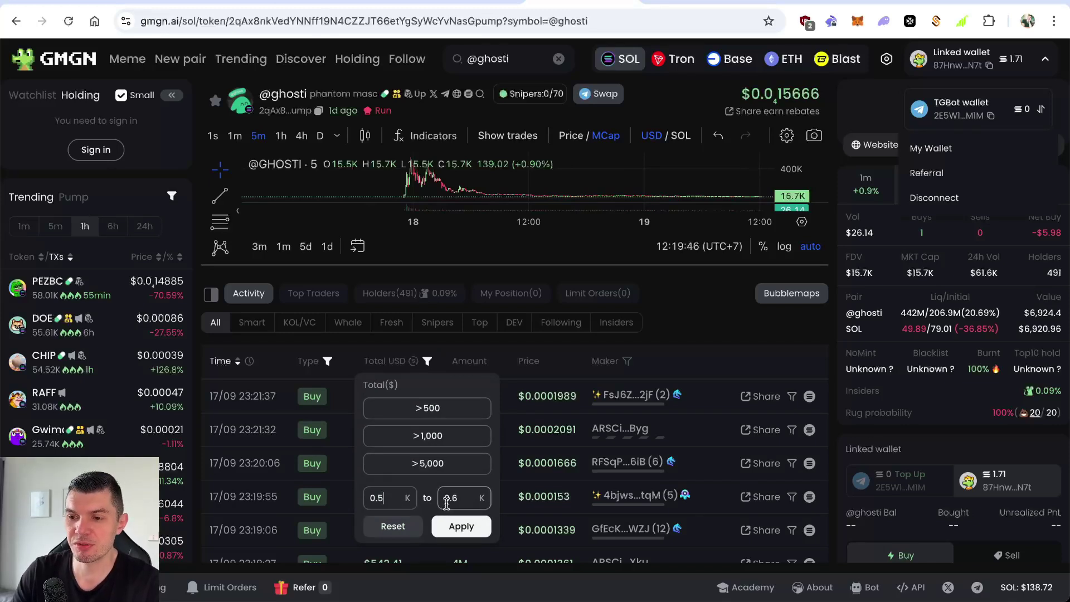
{"action": "left_click", "coordinate": [462, 527]}
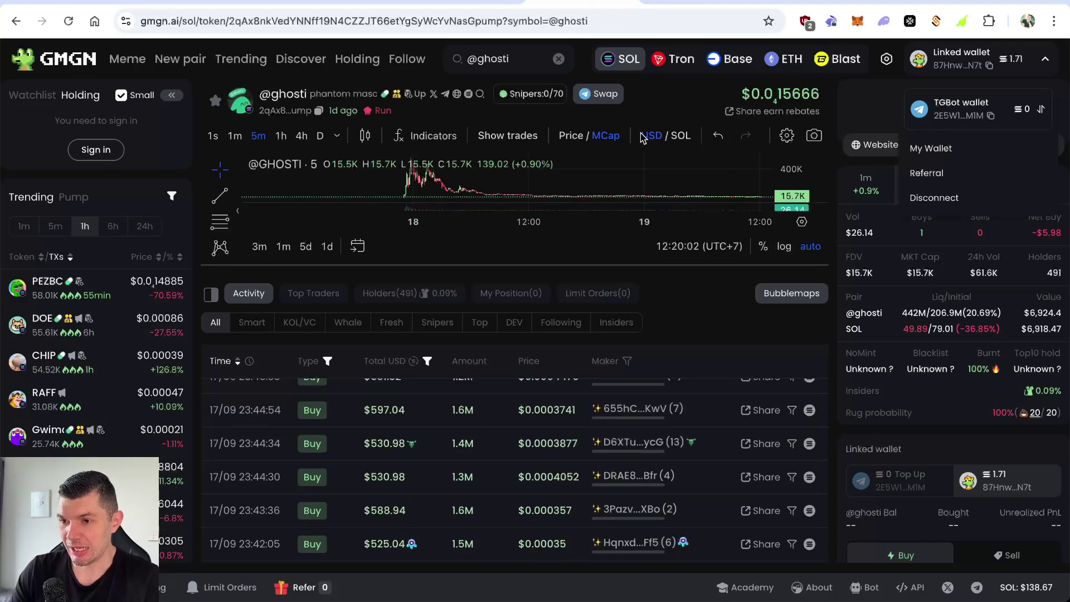
{"action": "scroll", "coordinate": [448, 481], "scroll_direction": "down", "scroll_amount": 1}
{"action": "scroll", "coordinate": [454, 478], "scroll_direction": "down", "scroll_amount": 1}
{"action": "scroll", "coordinate": [471, 413], "scroll_direction": "down", "scroll_amount": 1}
{"action": "scroll", "coordinate": [468, 421], "scroll_direction": "down", "scroll_amount": 1}
{"action": "scroll", "coordinate": [470, 424], "scroll_direction": "down", "scroll_amount": 1}
{"action": "scroll", "coordinate": [471, 426], "scroll_direction": "down", "scroll_amount": 1}
{"action": "scroll", "coordinate": [471, 431], "scroll_direction": "down", "scroll_amount": 1}
{"action": "scroll", "coordinate": [471, 434], "scroll_direction": "down", "scroll_amount": 1}
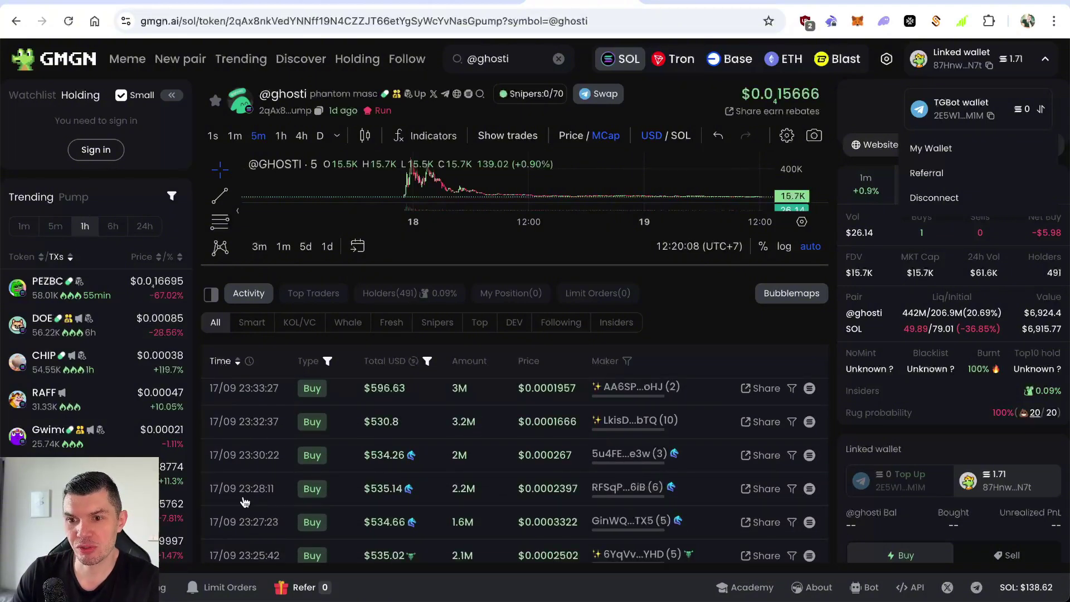
{"action": "scroll", "coordinate": [389, 459], "scroll_direction": "down", "scroll_amount": 2}
{"action": "scroll", "coordinate": [411, 461], "scroll_direction": "down", "scroll_amount": 2}
{"action": "scroll", "coordinate": [410, 461], "scroll_direction": "down", "scroll_amount": 2}
{"action": "scroll", "coordinate": [427, 470], "scroll_direction": "down", "scroll_amount": 1}
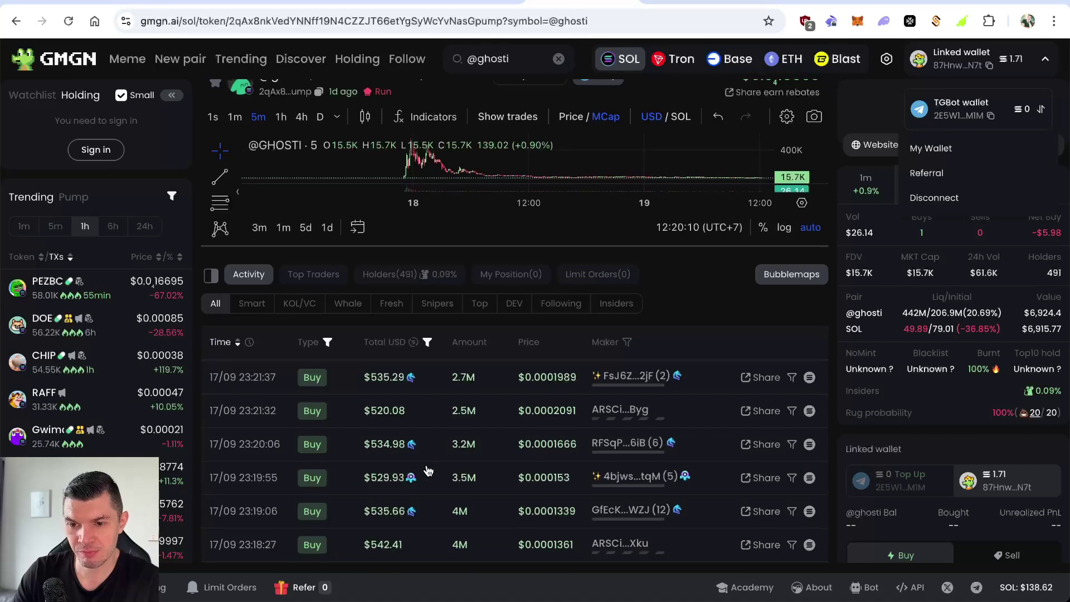
{"action": "scroll", "coordinate": [452, 469], "scroll_direction": "down", "scroll_amount": 1}
{"action": "scroll", "coordinate": [441, 453], "scroll_direction": "down", "scroll_amount": 1}
{"action": "scroll", "coordinate": [441, 452], "scroll_direction": "down", "scroll_amount": 1}
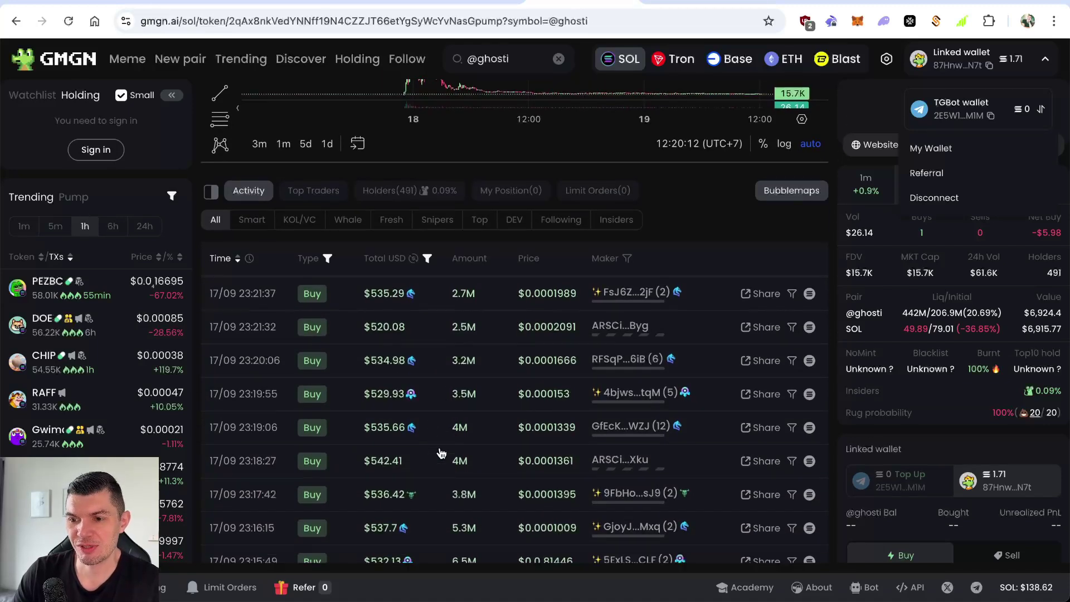
{"action": "scroll", "coordinate": [441, 452], "scroll_direction": "down", "scroll_amount": 1}
{"action": "scroll", "coordinate": [441, 453], "scroll_direction": "down", "scroll_amount": 1}
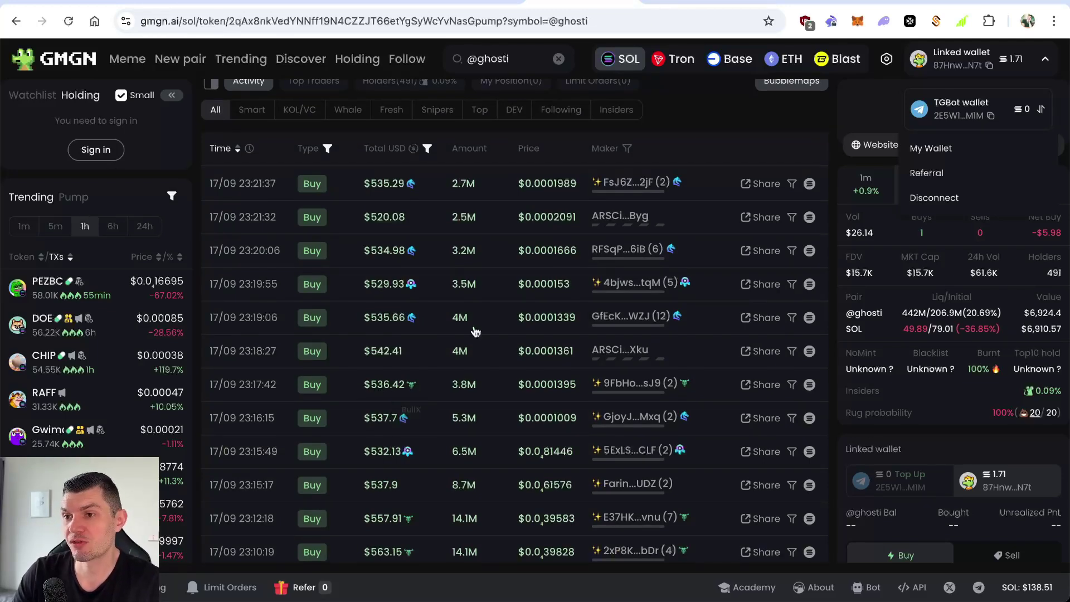
{"action": "scroll", "coordinate": [622, 240], "scroll_direction": "up", "scroll_amount": 5}
{"action": "scroll", "coordinate": [598, 232], "scroll_direction": "up", "scroll_amount": 3}
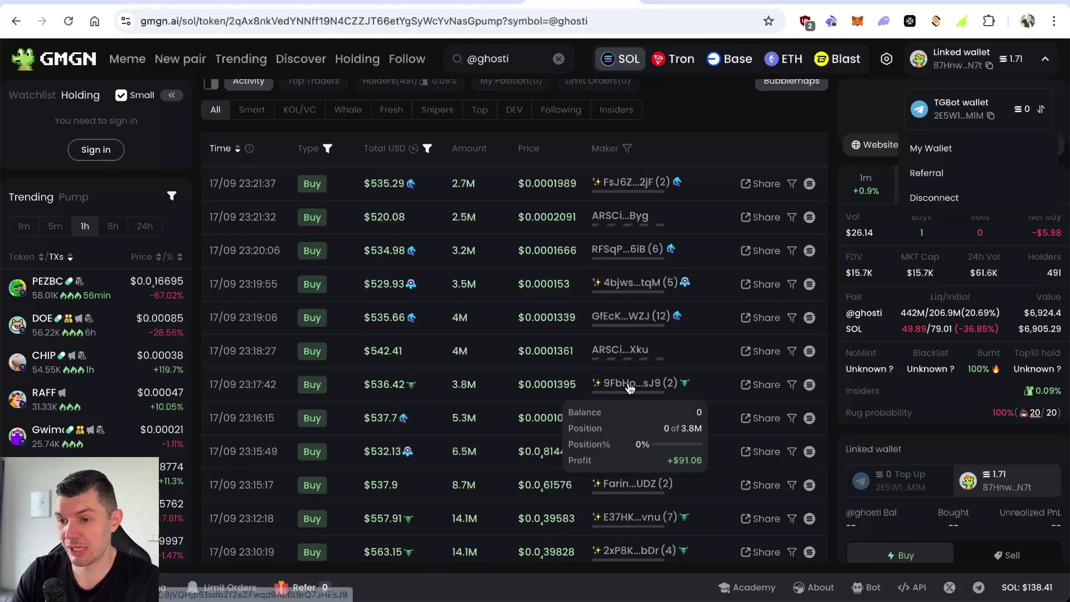
{"action": "mouse_move", "coordinate": [628, 383]}
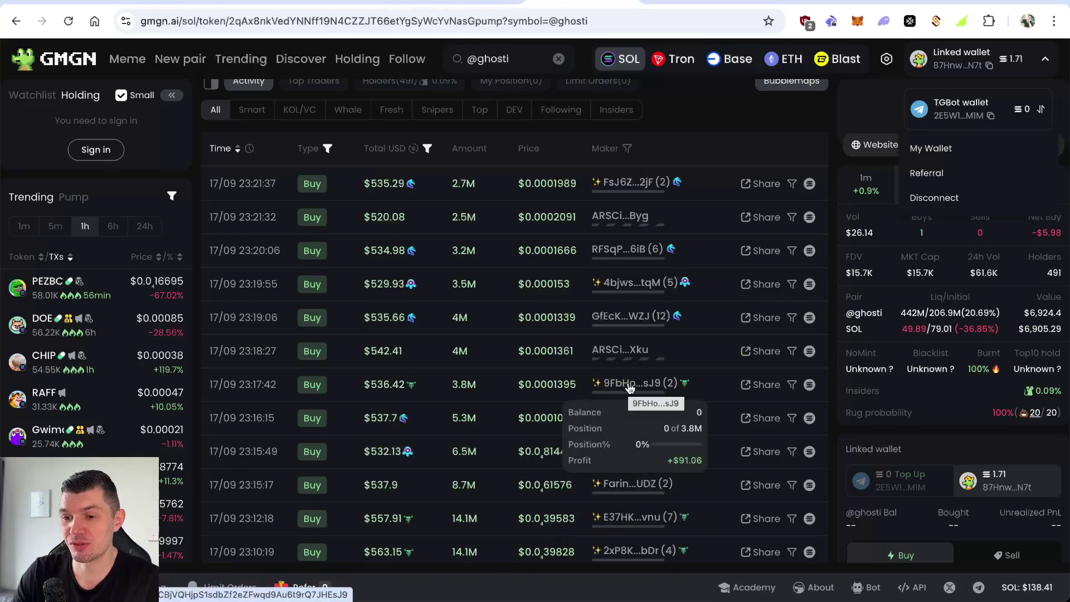
{"action": "scroll", "coordinate": [630, 389], "scroll_direction": "down", "scroll_amount": 1}
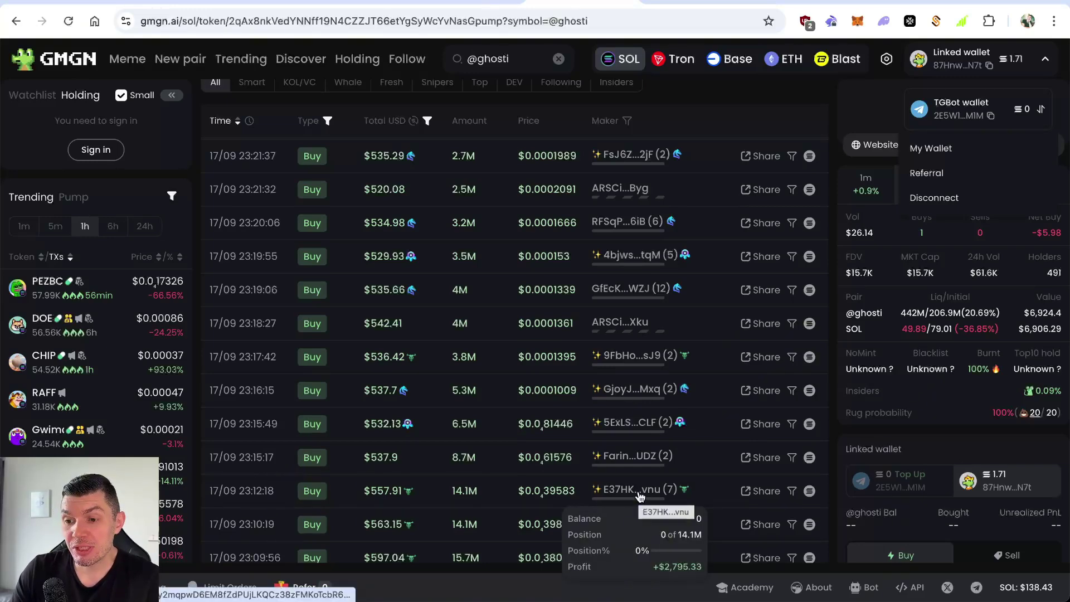
- Review the wallet behind the $557.91 buy, then go back to the X post
{"action": "left_click", "coordinate": [640, 492]}
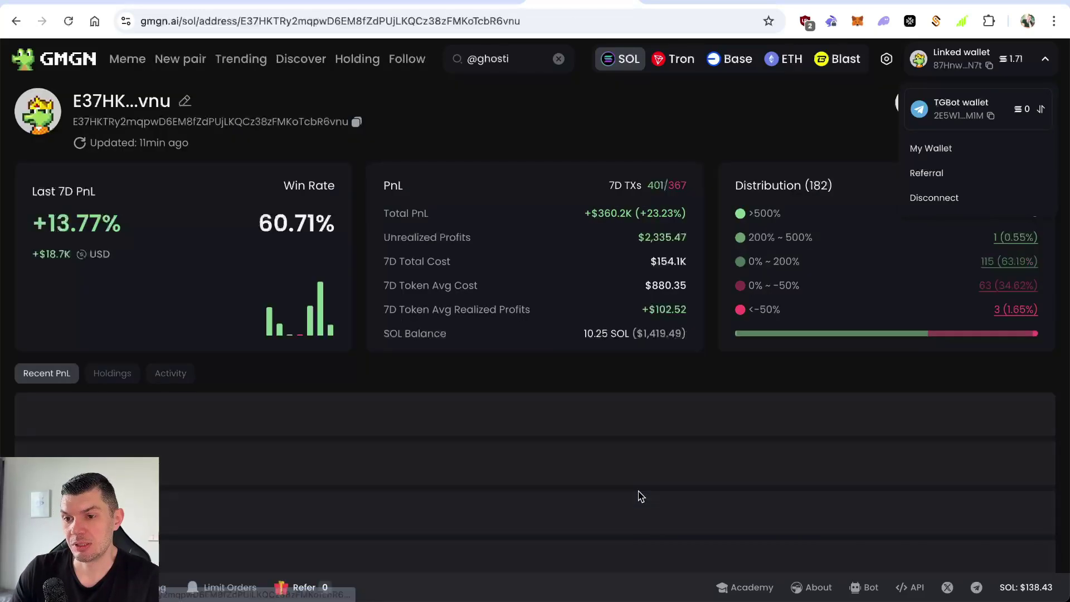
{"action": "scroll", "coordinate": [423, 256], "scroll_direction": "down", "scroll_amount": 1}
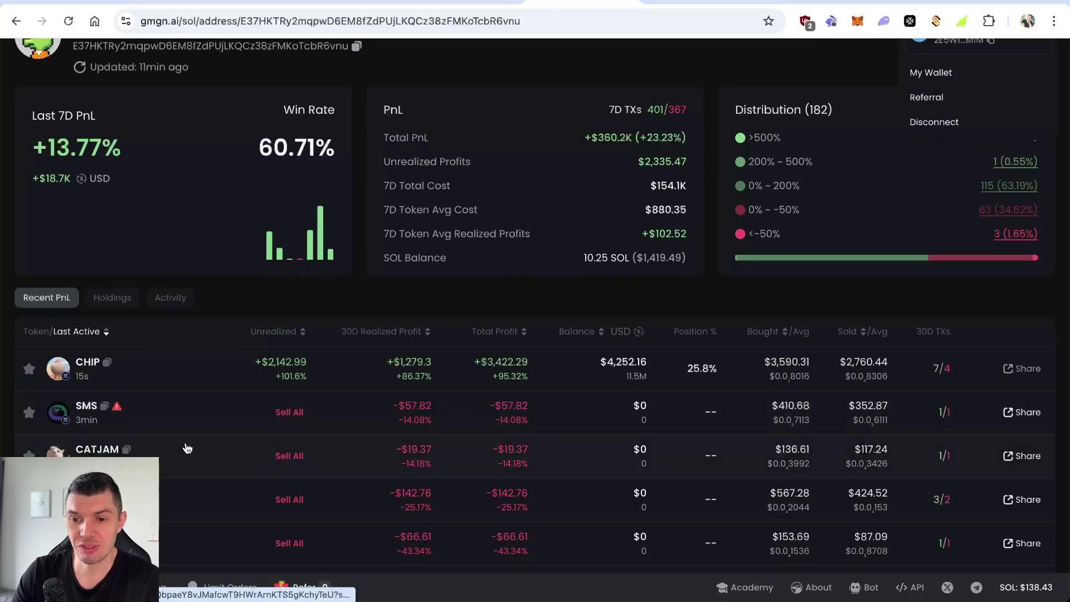
{"action": "scroll", "coordinate": [243, 460], "scroll_direction": "down", "scroll_amount": 1}
{"action": "scroll", "coordinate": [281, 468], "scroll_direction": "down", "scroll_amount": 1}
{"action": "scroll", "coordinate": [315, 453], "scroll_direction": "down", "scroll_amount": 4}
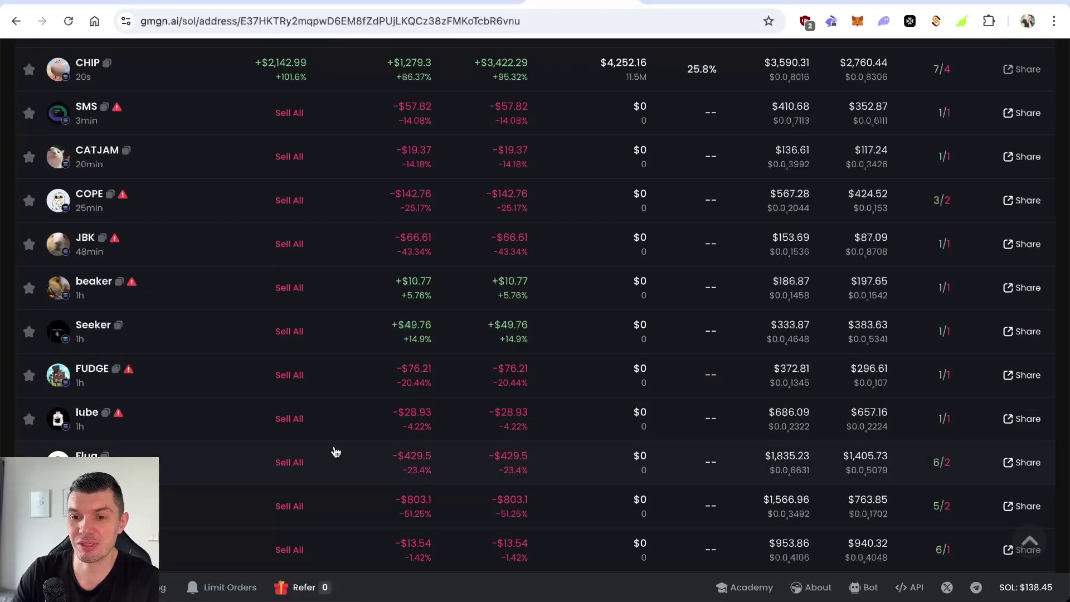
{"action": "scroll", "coordinate": [335, 449], "scroll_direction": "down", "scroll_amount": 5}
{"action": "scroll", "coordinate": [338, 453], "scroll_direction": "down", "scroll_amount": 4}
{"action": "scroll", "coordinate": [338, 454], "scroll_direction": "down", "scroll_amount": 1}
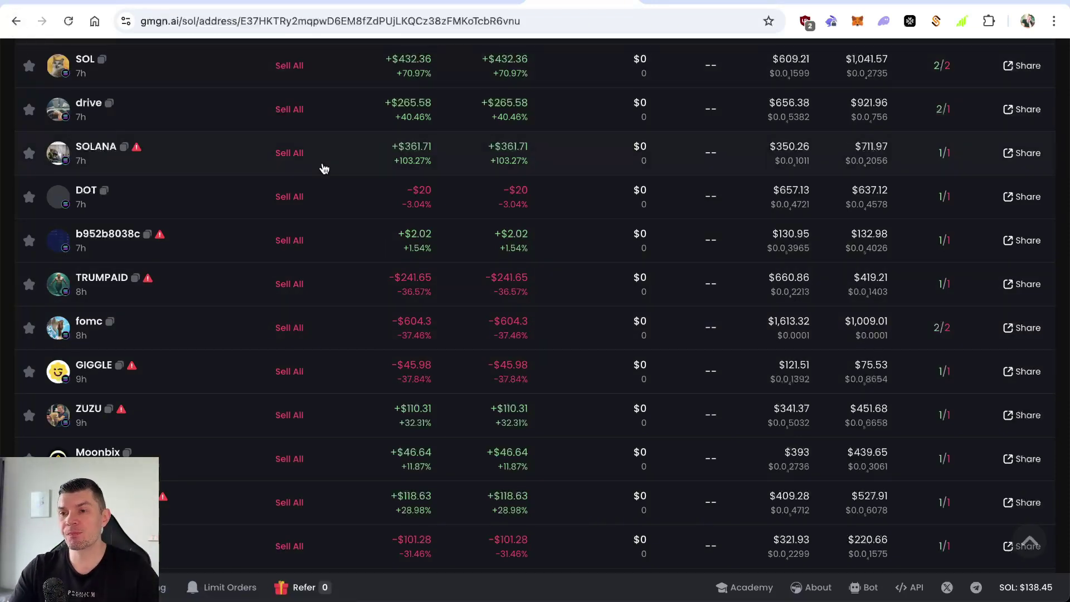
{"action": "left_click", "coordinate": [697, 2]}
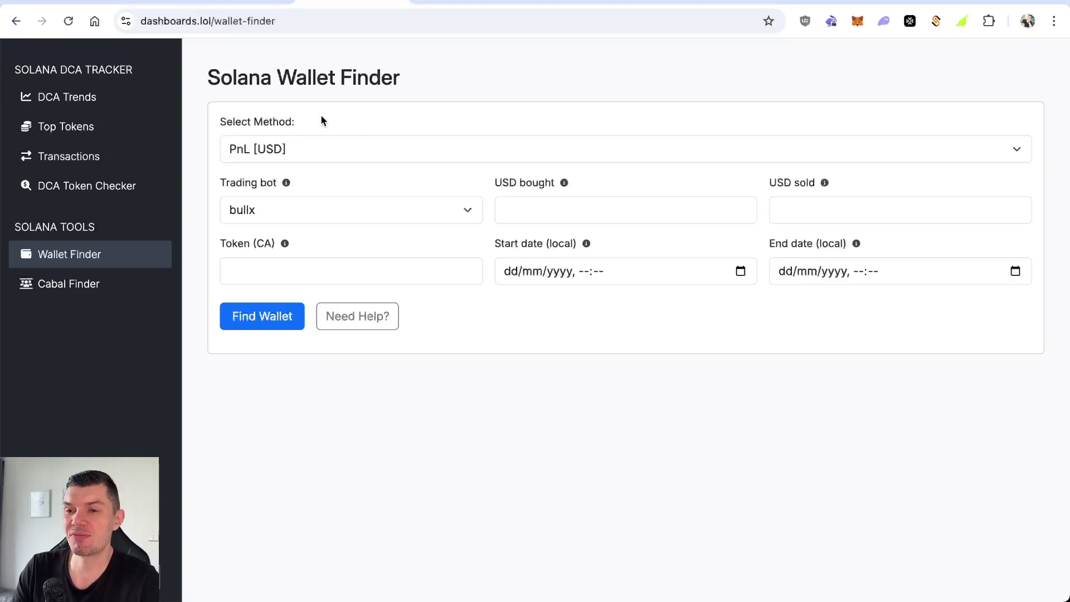
- Keep the PnL [USD] search method and confirm bullx as the trading bot
{"action": "left_click", "coordinate": [321, 149]}
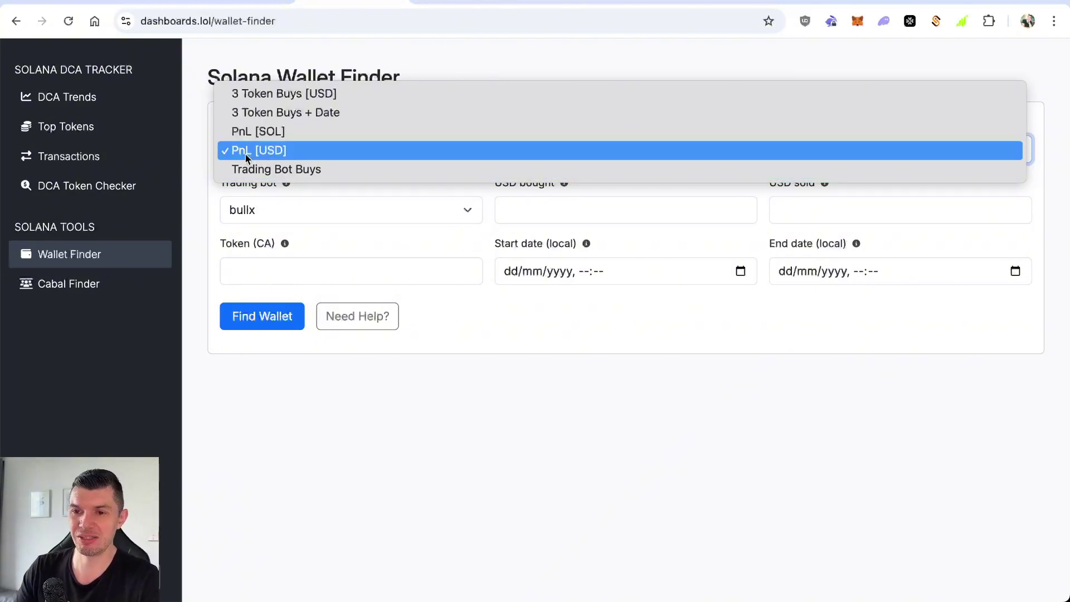
{"action": "left_click", "coordinate": [527, 309]}
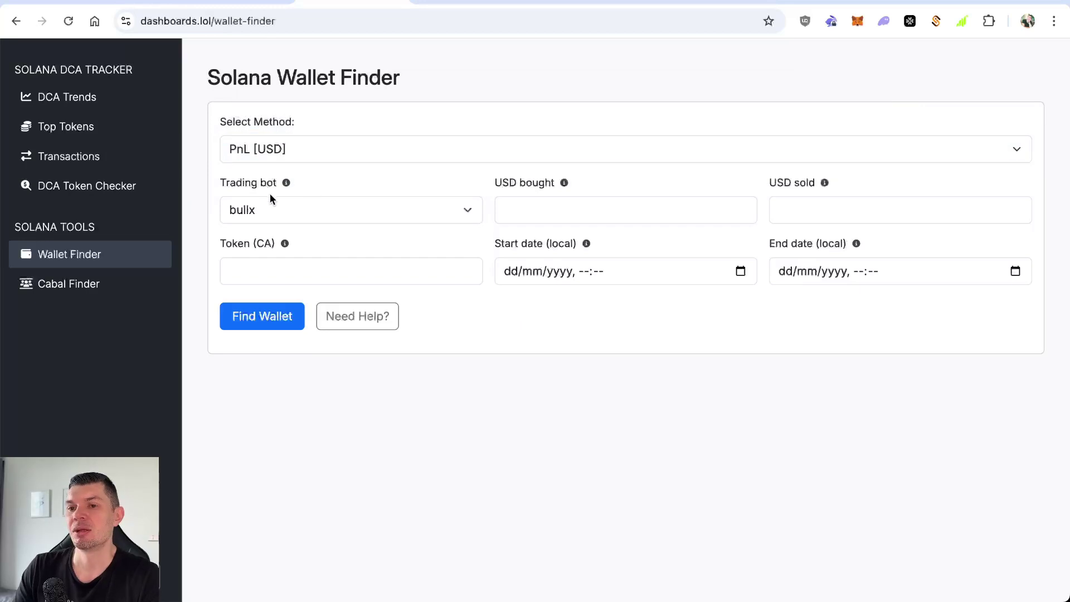
{"action": "left_click", "coordinate": [273, 211]}
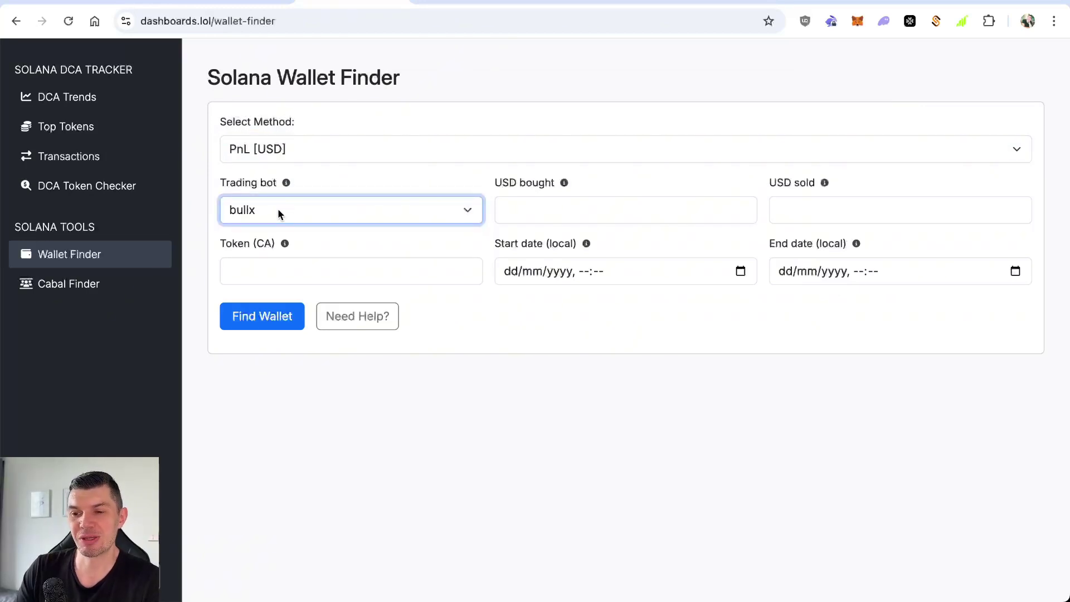
- Enter 556 USD bought and 3350 USD sold in the search form
{"action": "left_click", "coordinate": [514, 211]}
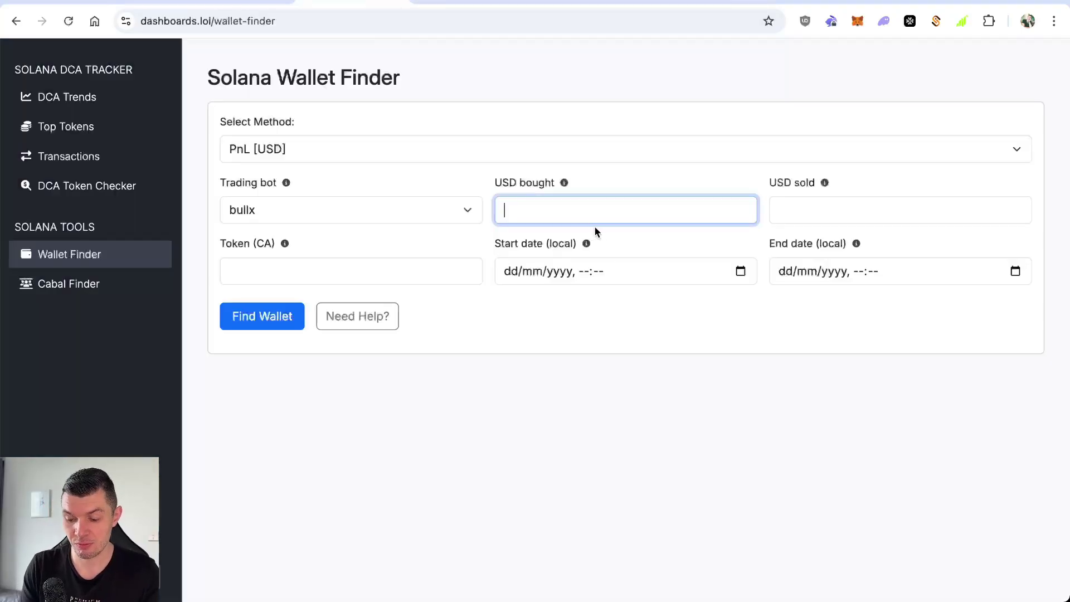
{"action": "type", "text": "556"}
{"action": "left_click", "coordinate": [789, 206]}
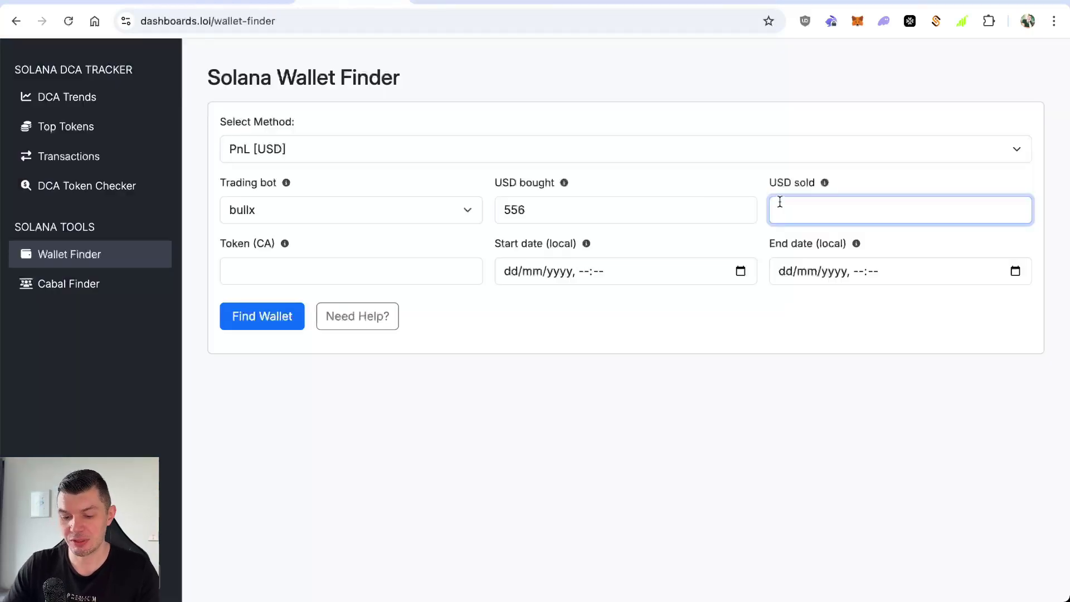
{"action": "type", "text": "3350"}
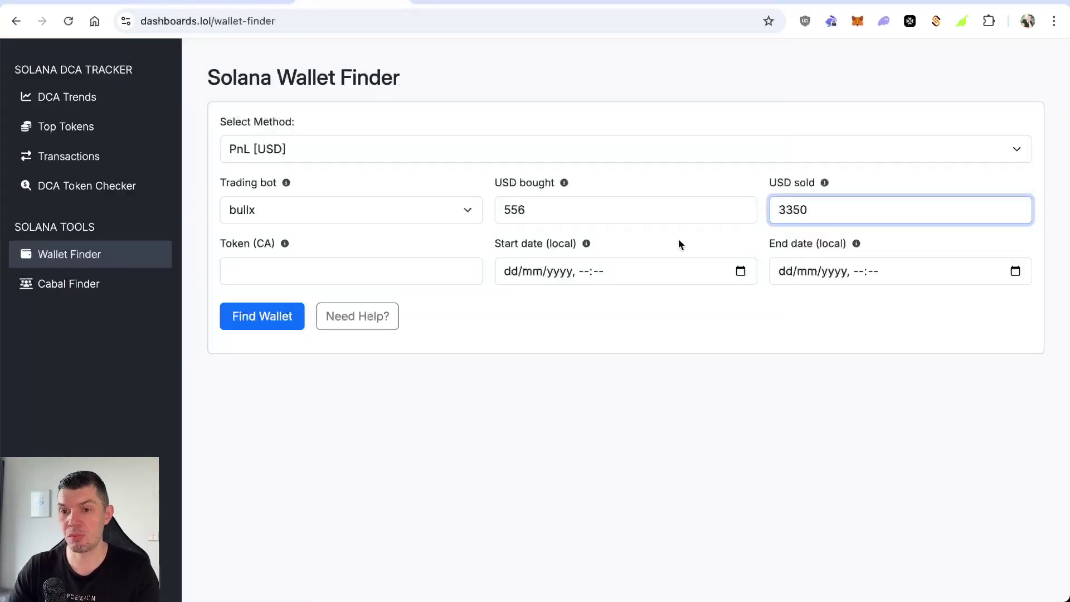
{"action": "left_click", "coordinate": [349, 268]}
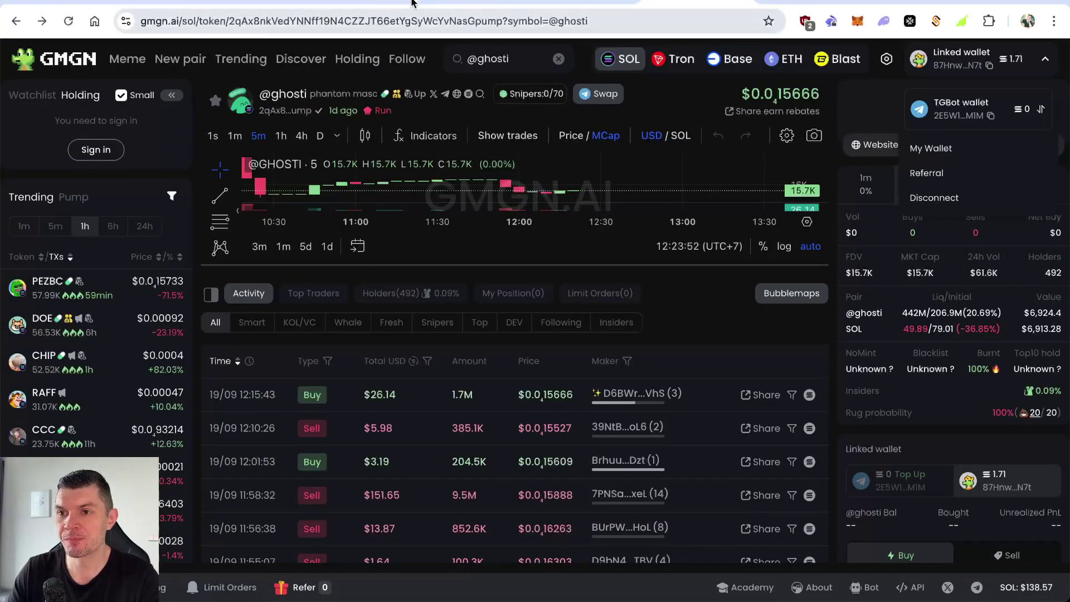
{"action": "key", "text": "alt+Right"}
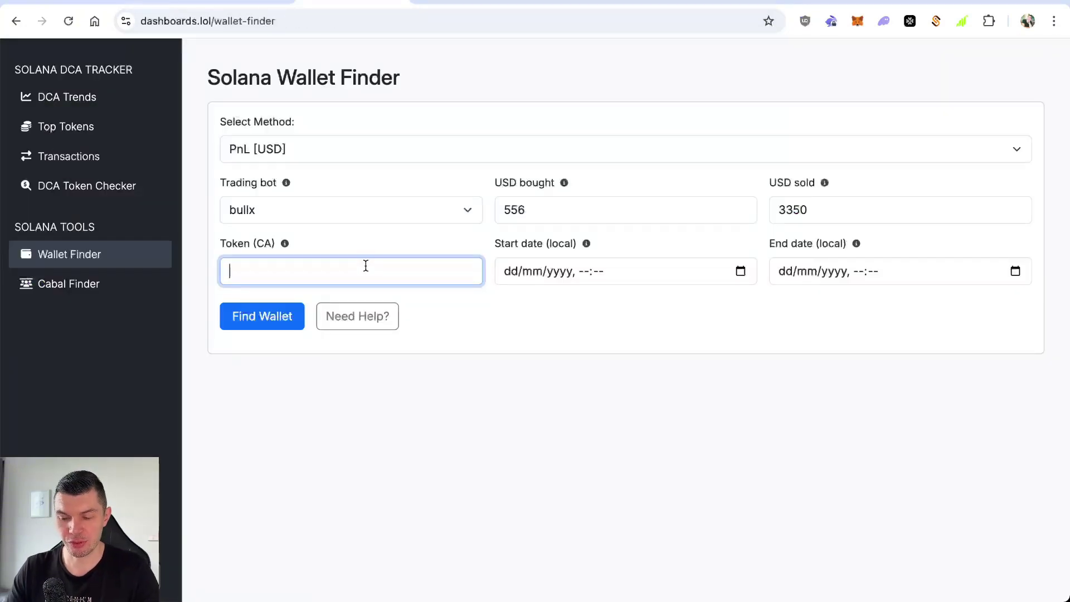
{"action": "key", "text": "ctrl+v"}
{"action": "left_click", "coordinate": [577, 324]}
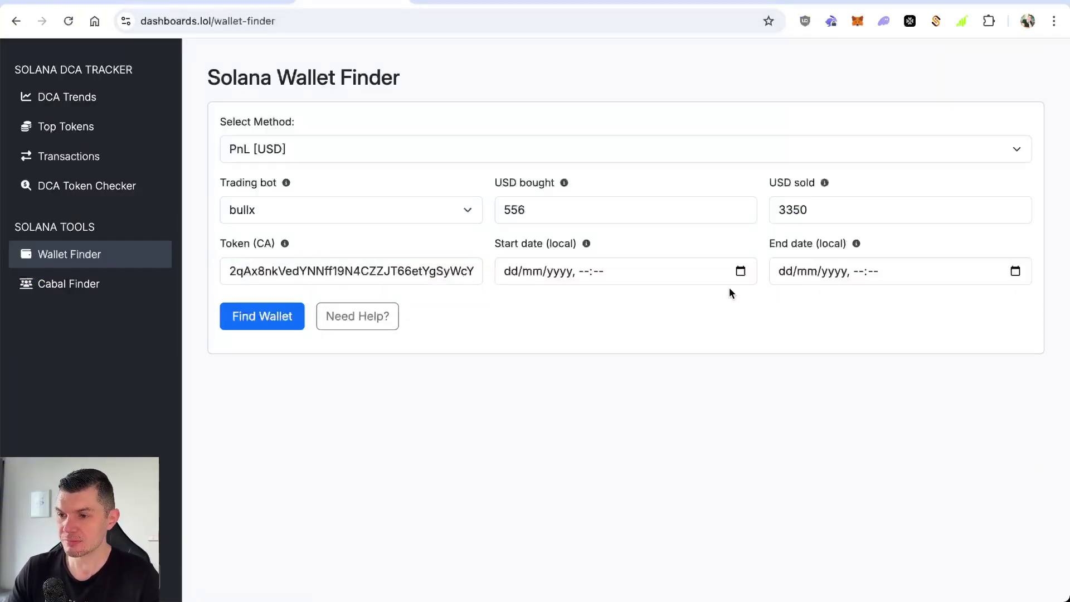
{"action": "left_click", "coordinate": [787, 272]}
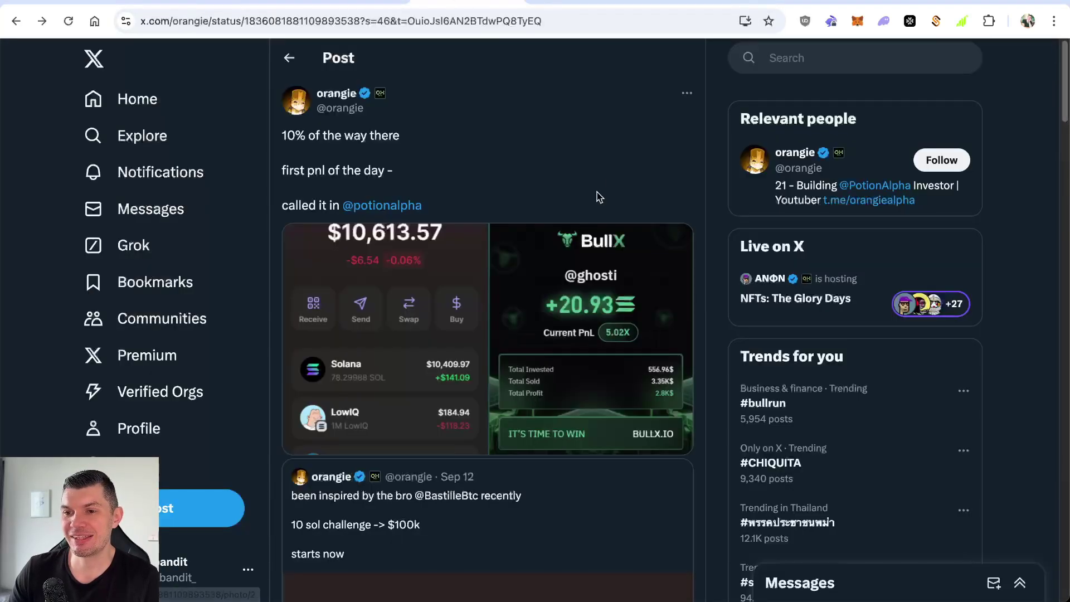
{"action": "scroll", "coordinate": [597, 184], "scroll_direction": "down", "scroll_amount": 4}
{"action": "scroll", "coordinate": [581, 215], "scroll_direction": "down", "scroll_amount": 5}
{"action": "scroll", "coordinate": [469, 165], "scroll_direction": "down", "scroll_amount": 4}
{"action": "scroll", "coordinate": [323, 352], "scroll_direction": "up", "scroll_amount": 4}
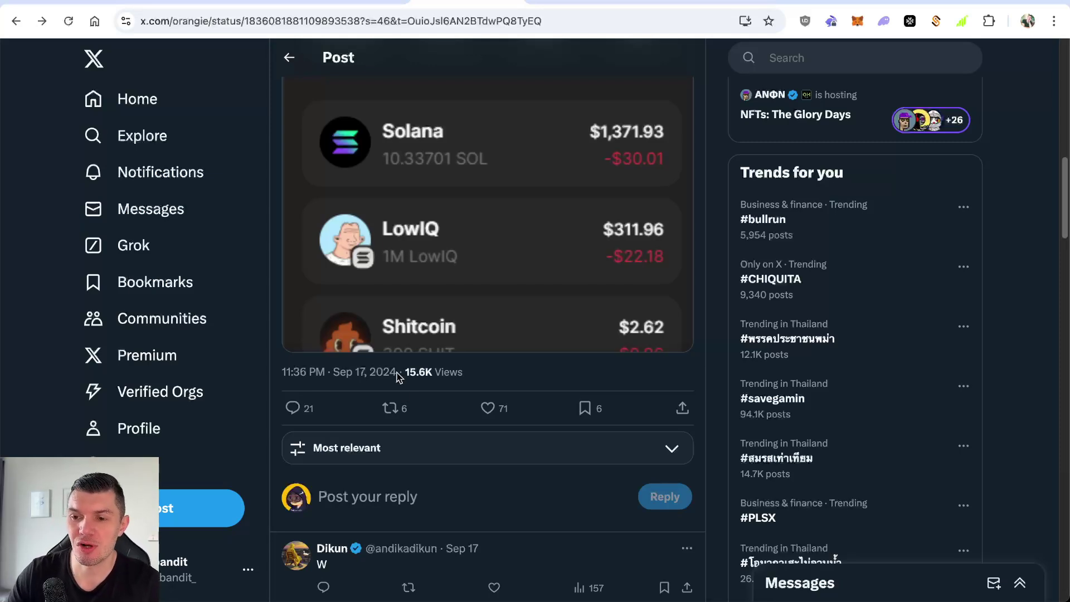
- Set the end date to 17/09/2024, 23:37 to match the post's timestamp
{"action": "left_click", "coordinate": [344, 4]}
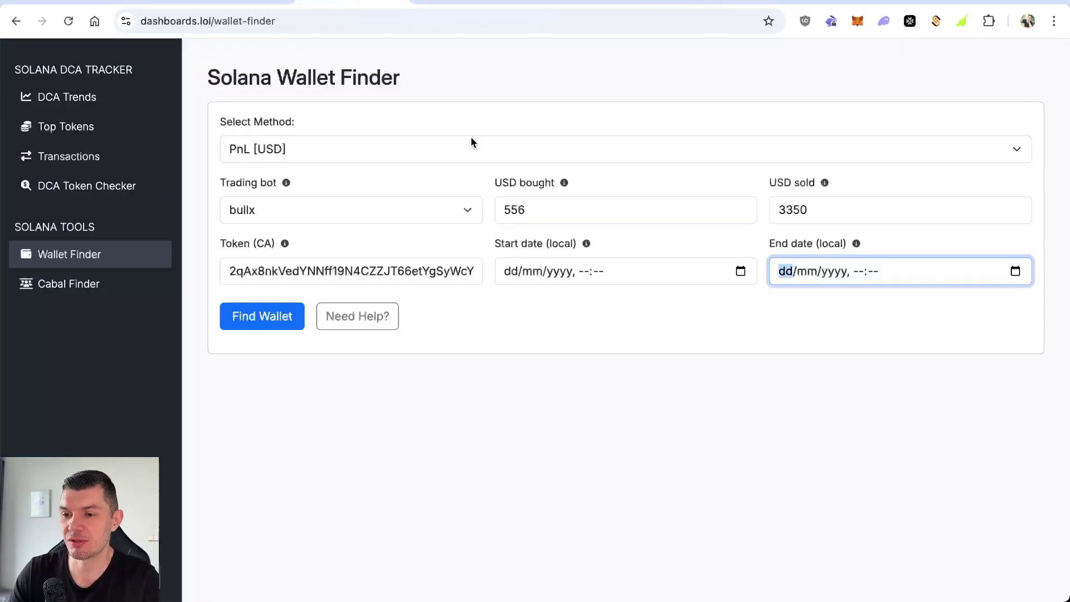
{"action": "type", "text": "17/09/2024"}
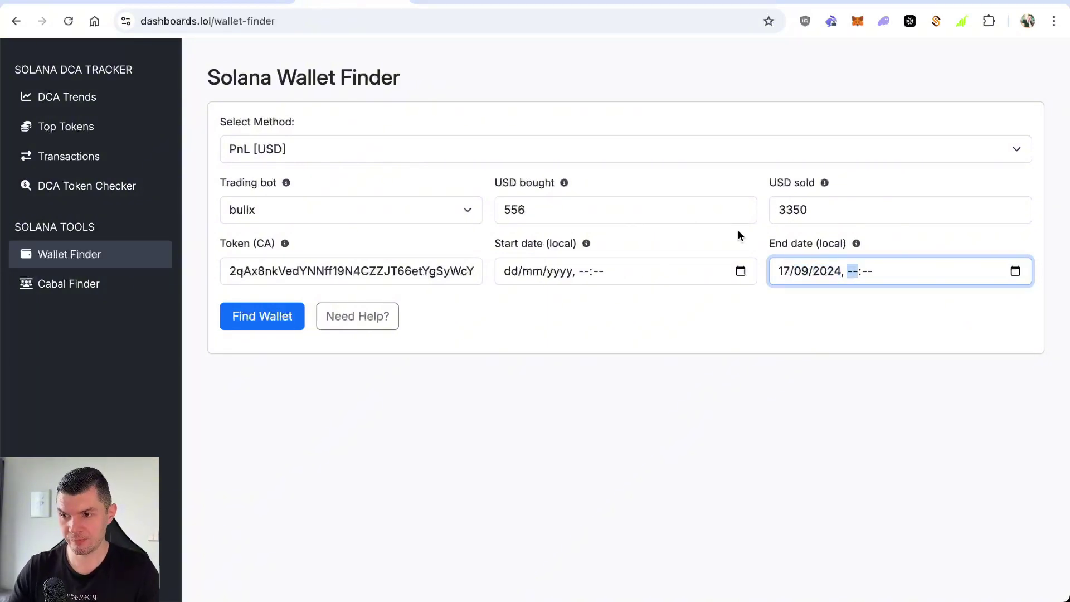
{"action": "left_click", "coordinate": [509, 5]}
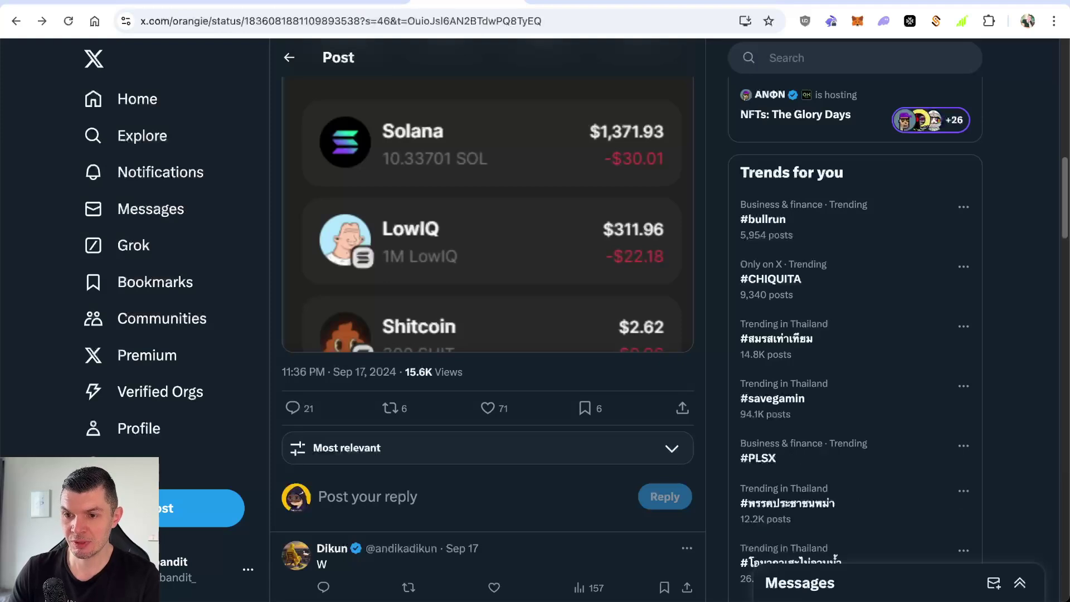
{"action": "left_click", "coordinate": [343, 5]}
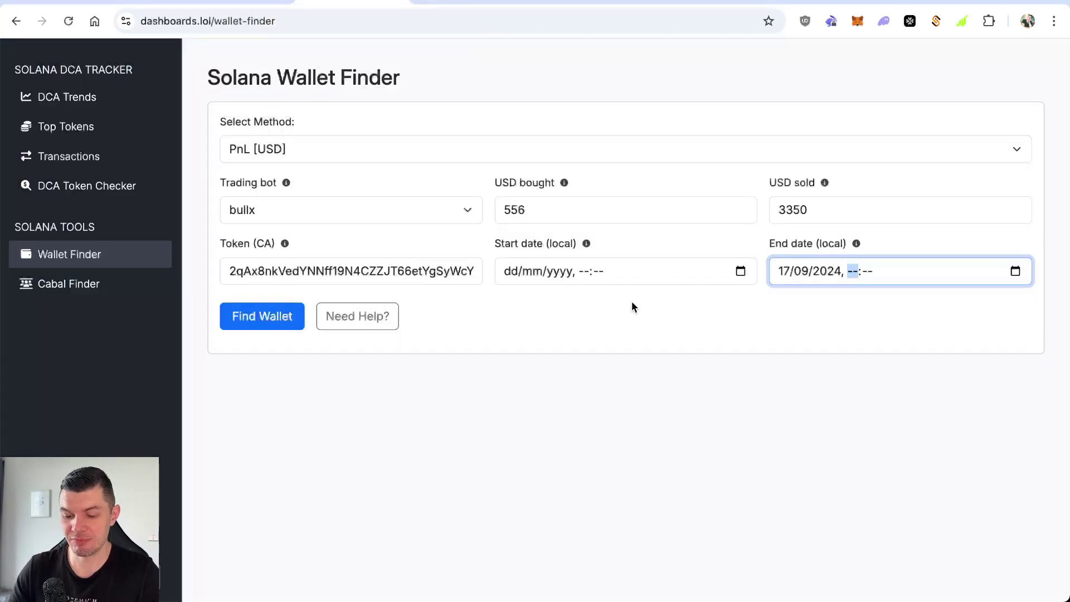
{"action": "type", "text": "23:36"}
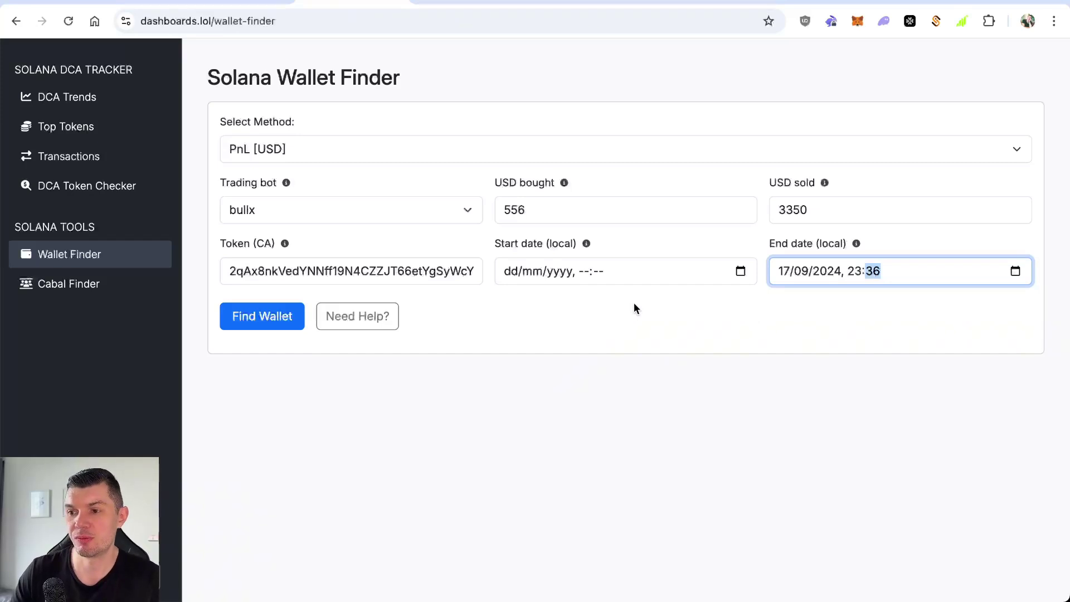
{"action": "key", "text": "Up"}
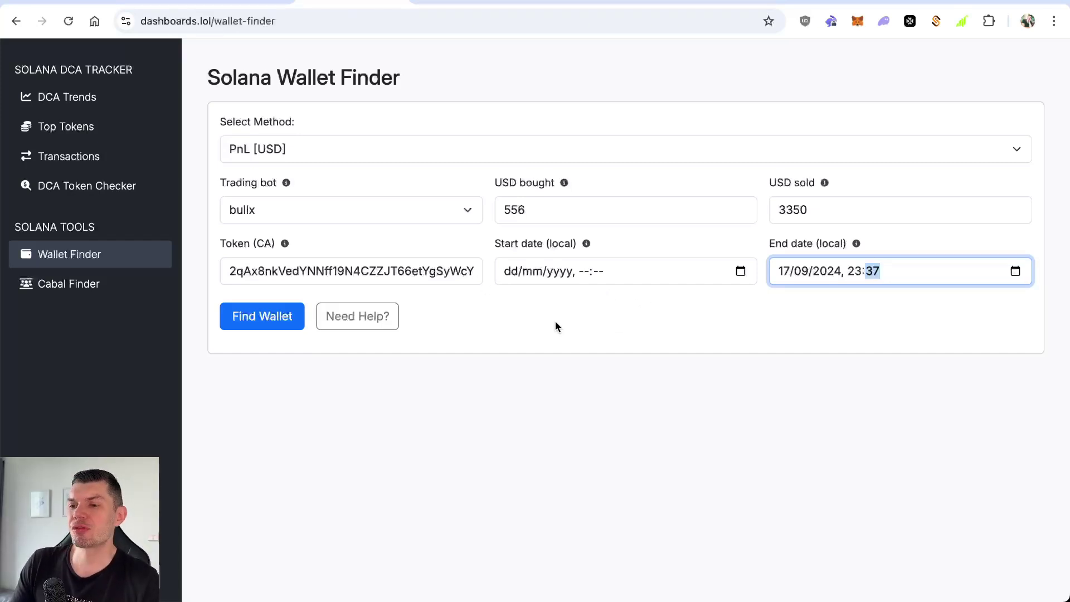
- Leave the start date blank for now and check the token's GMGN chart
{"action": "left_click", "coordinate": [509, 276]}
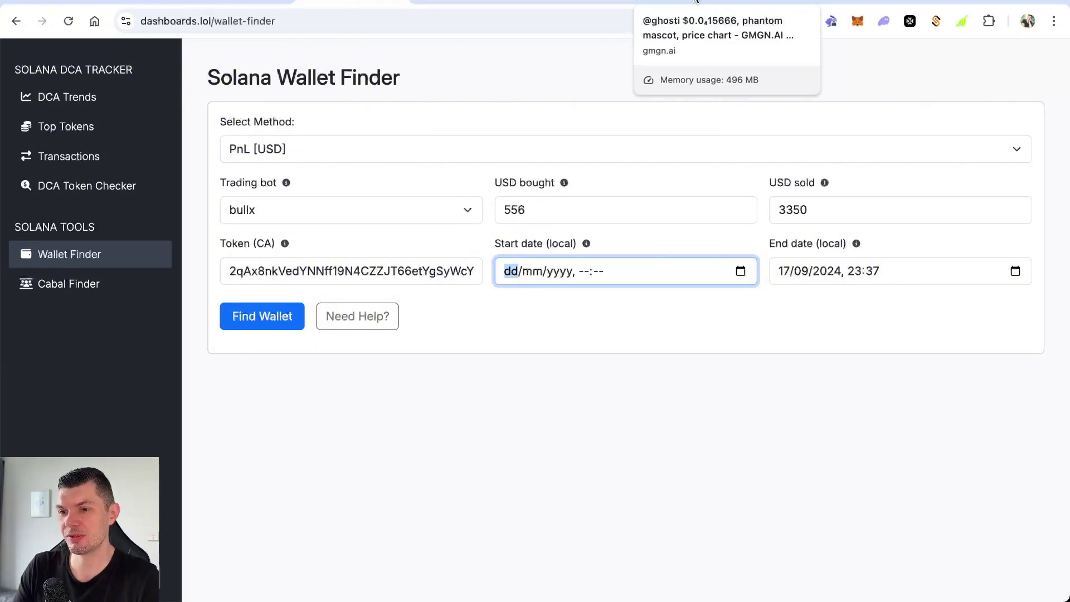
{"action": "left_click", "coordinate": [587, 257]}
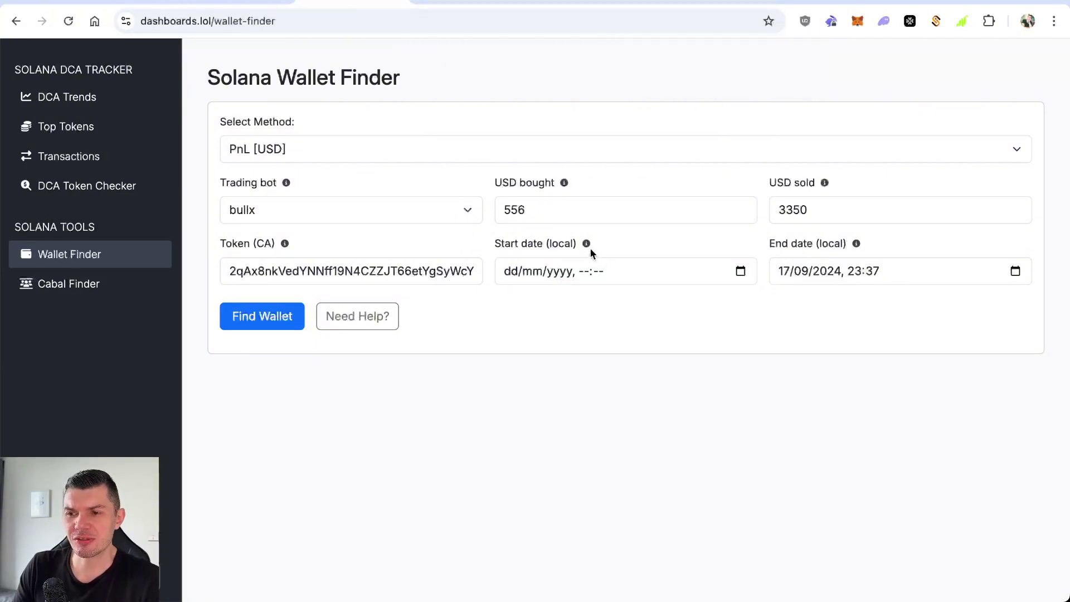
{"action": "mouse_move", "coordinate": [586, 244]}
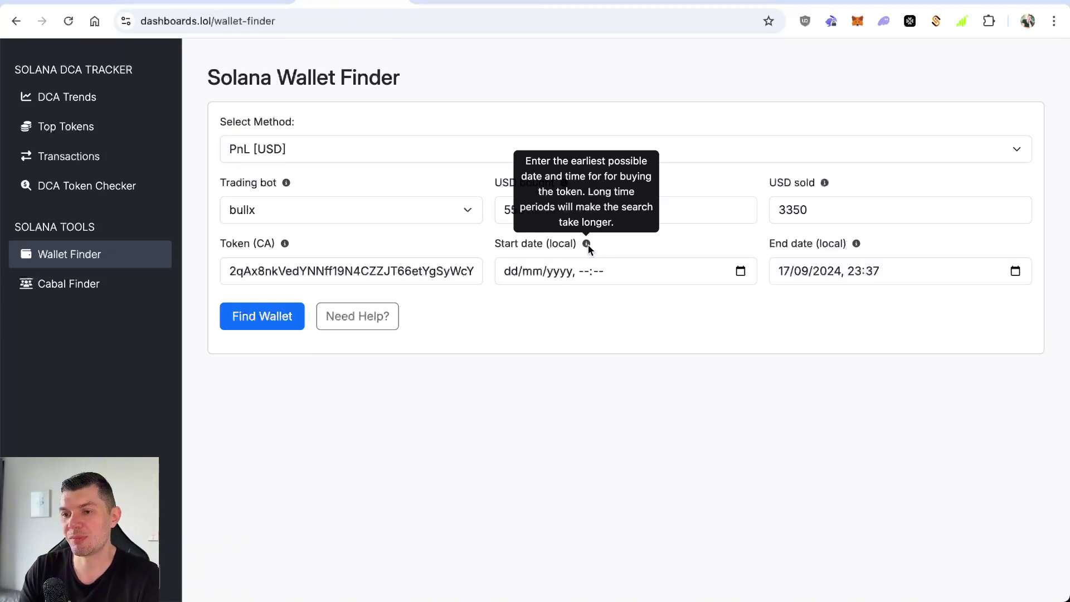
{"action": "left_click", "coordinate": [703, 6]}
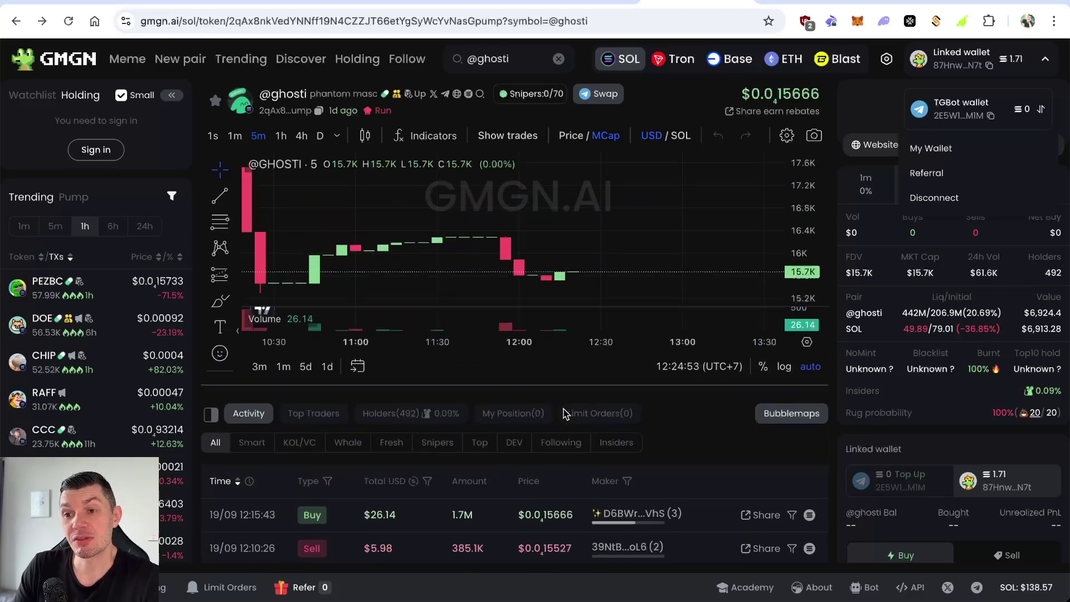
{"action": "left_click_drag", "start_coordinate": [542, 265], "coordinate": [543, 547]}
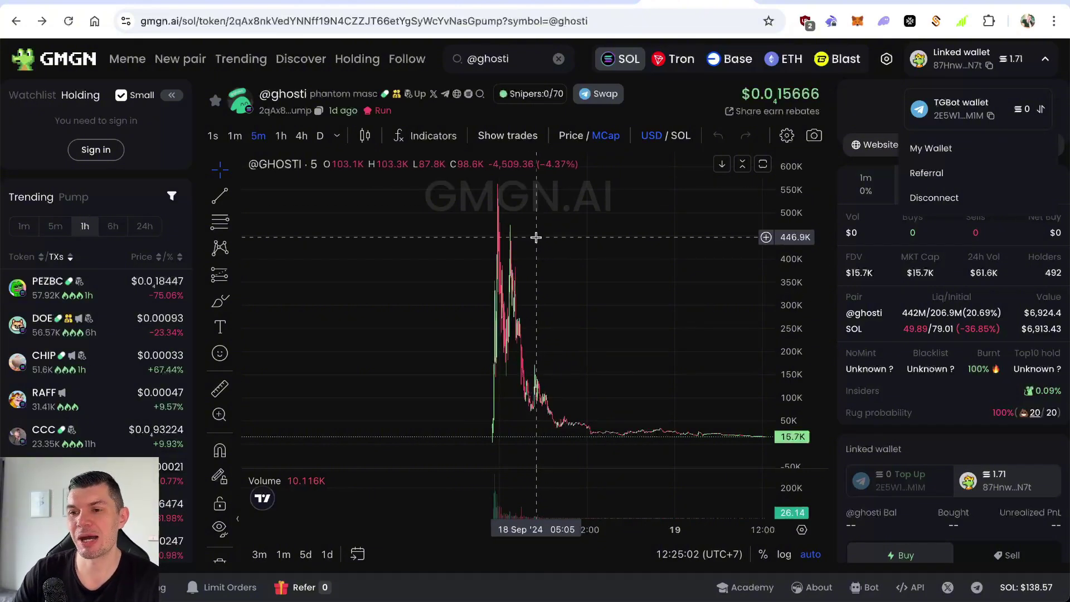
{"action": "scroll", "coordinate": [399, 444], "scroll_direction": "up", "scroll_amount": 3}
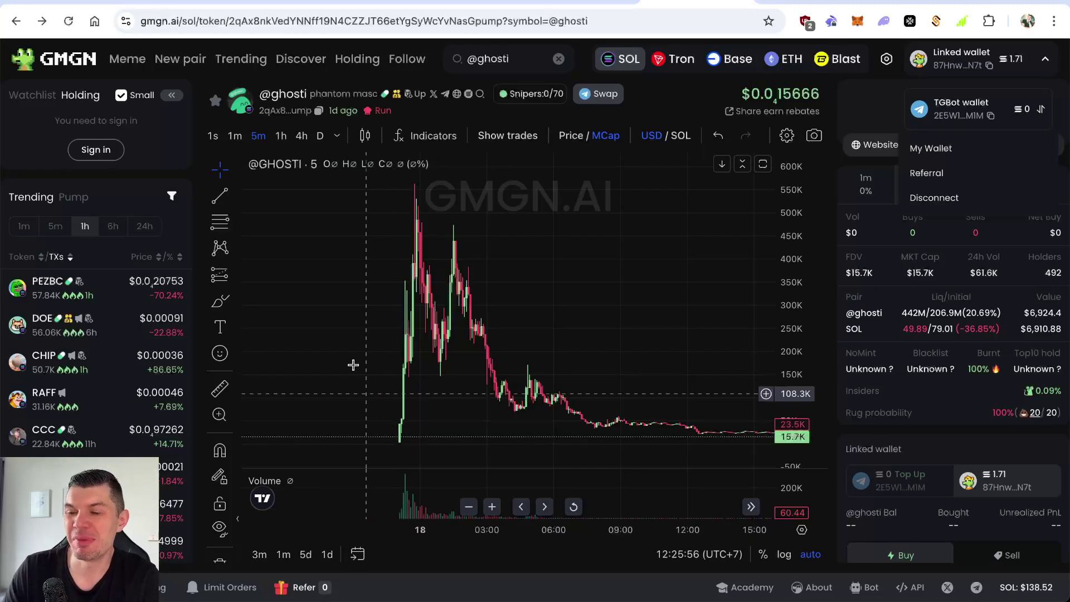
- Set the start date to 17/09/2024 00:00 and run Find Wallet, returning one matching wallet
{"action": "left_click", "coordinate": [384, 2]}
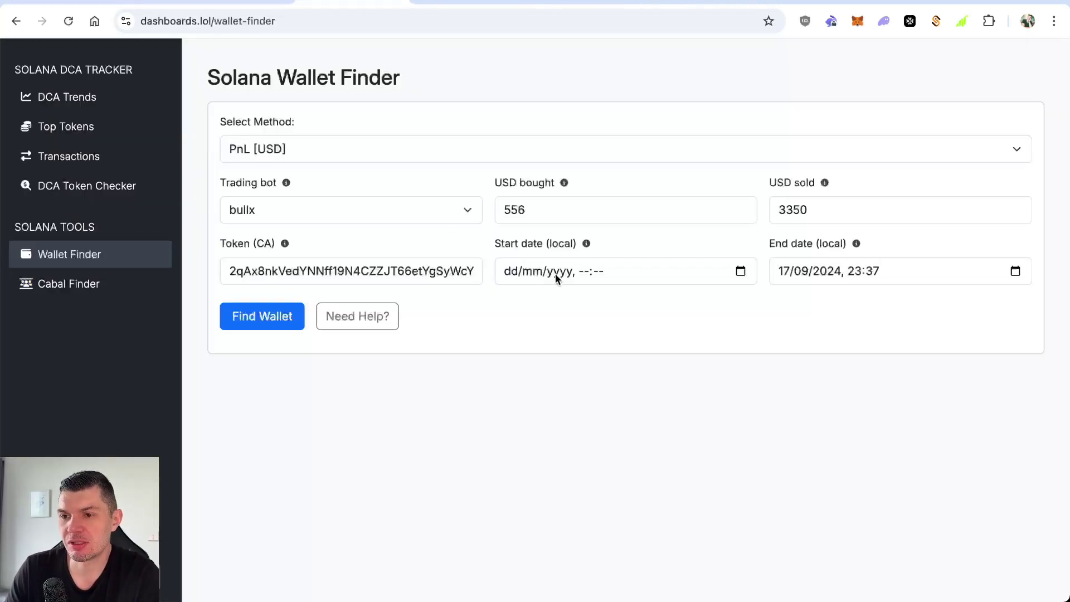
{"action": "left_click", "coordinate": [510, 272]}
{"action": "type", "text": "17/"}
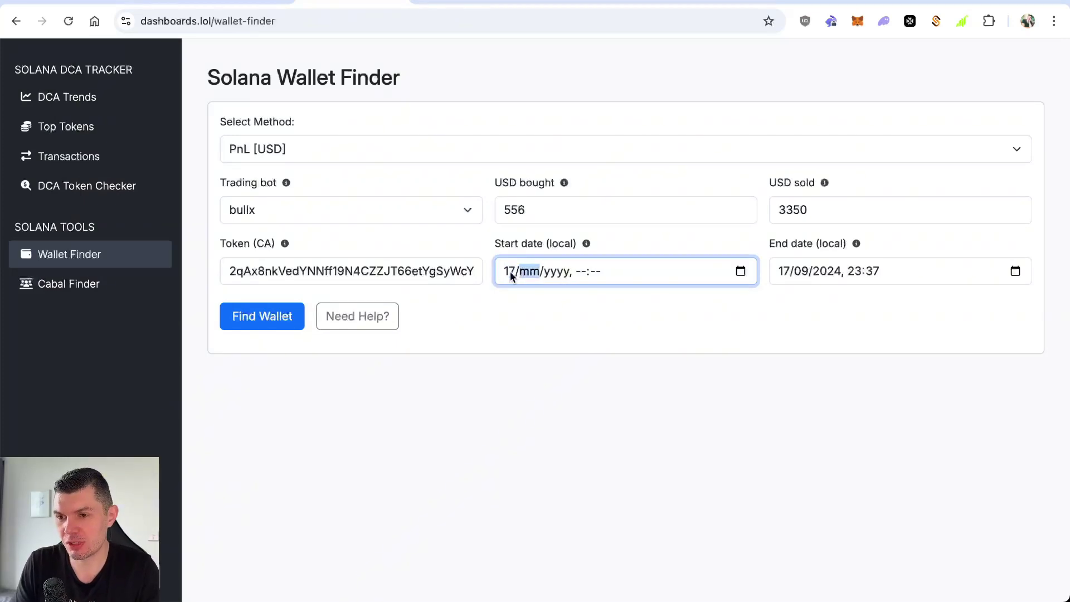
{"action": "type", "text": "09/2024, 00:00"}
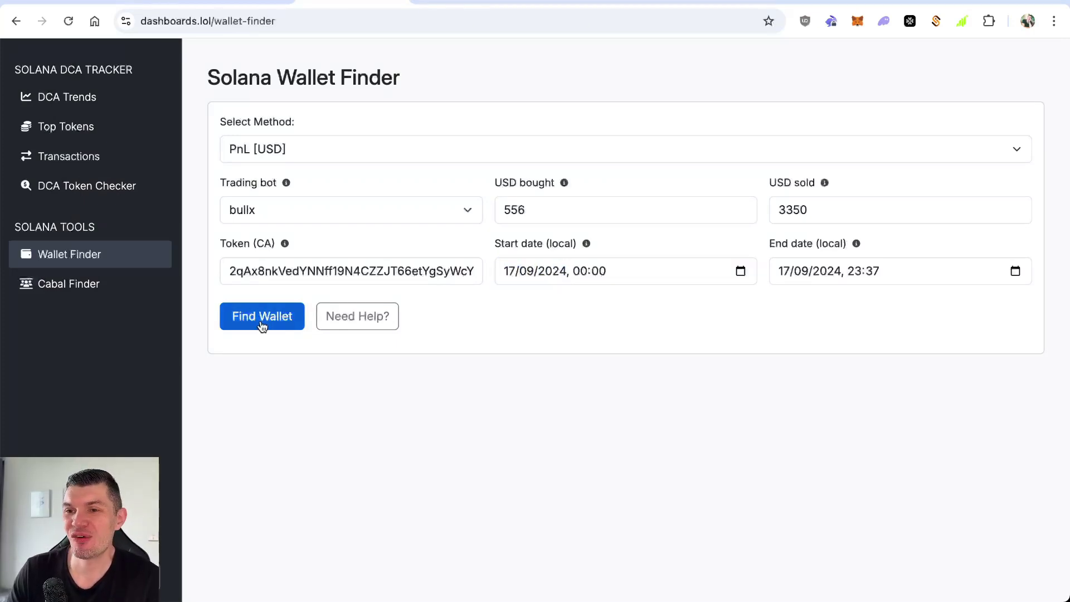
{"action": "left_click", "coordinate": [262, 322]}
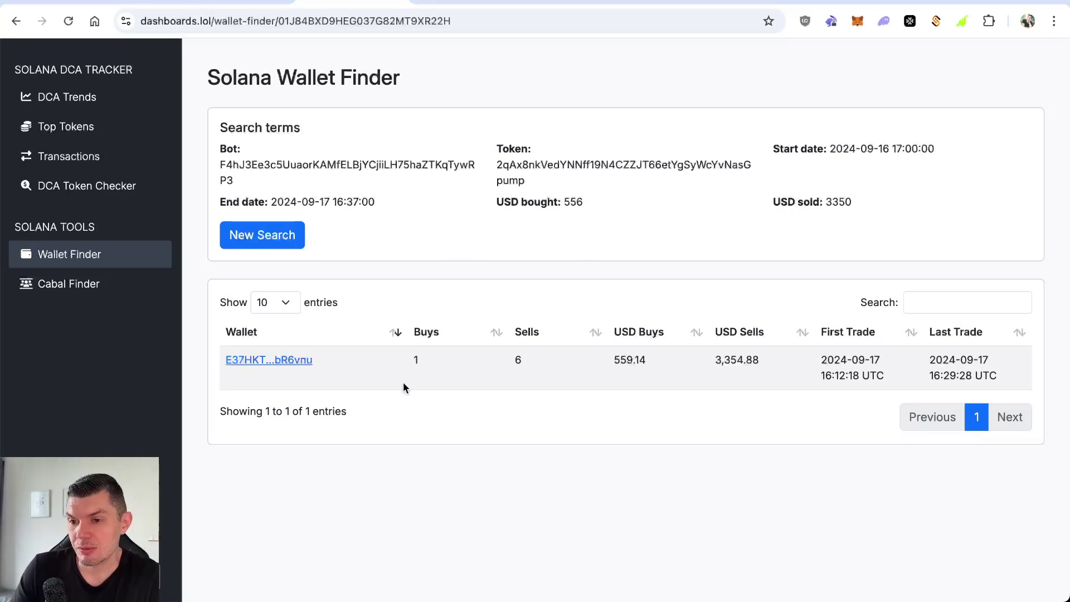
{"action": "left_click", "coordinate": [518, 358]}
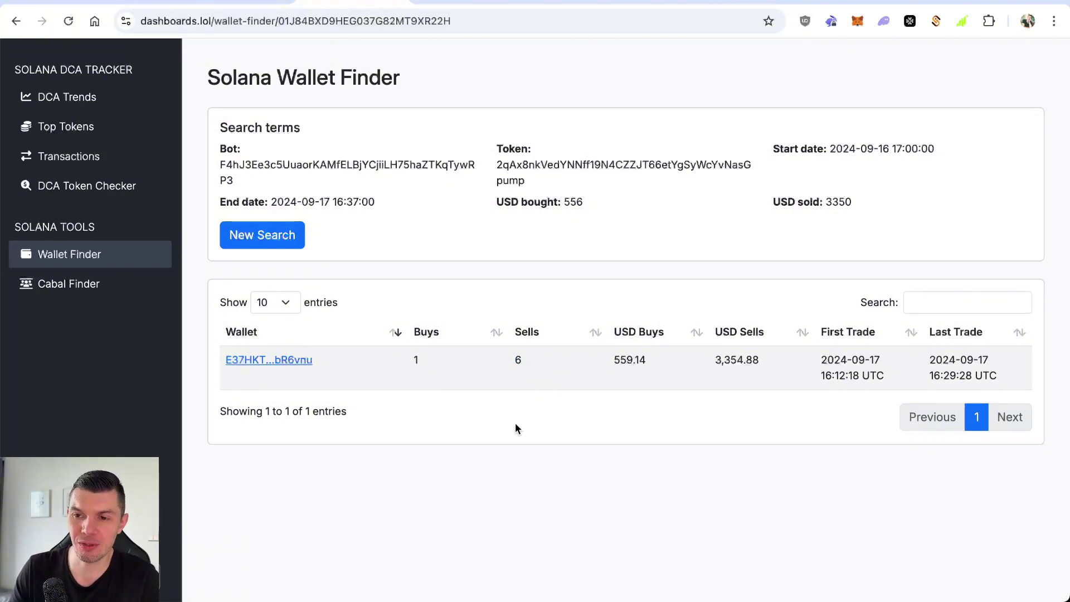
{"action": "double_click", "coordinate": [416, 359]}
{"action": "left_click", "coordinate": [445, 382]}
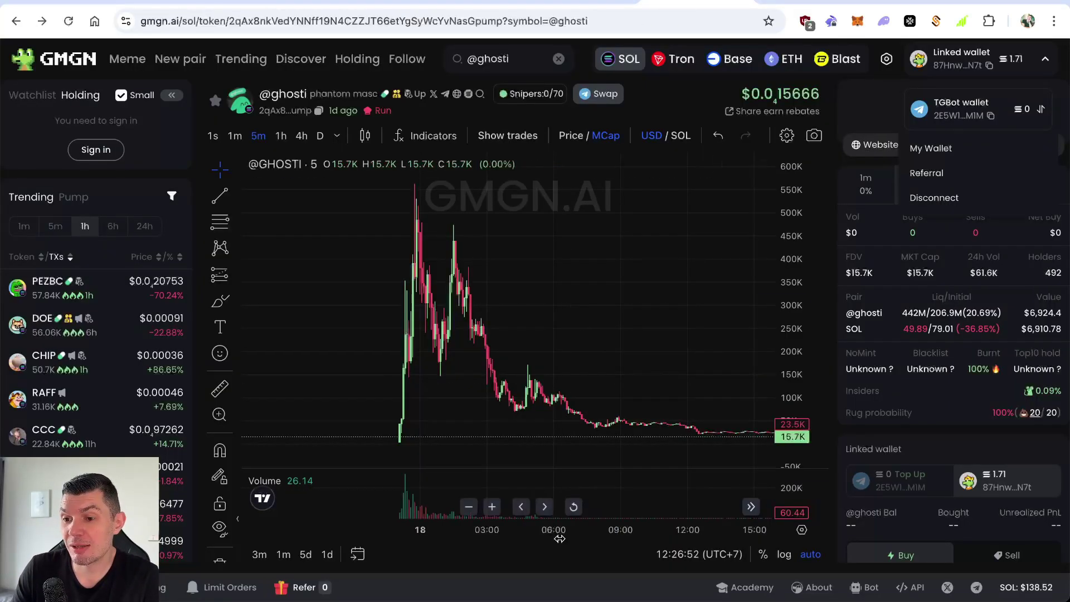
{"action": "scroll", "coordinate": [839, 502], "scroll_direction": "down", "scroll_amount": 4}
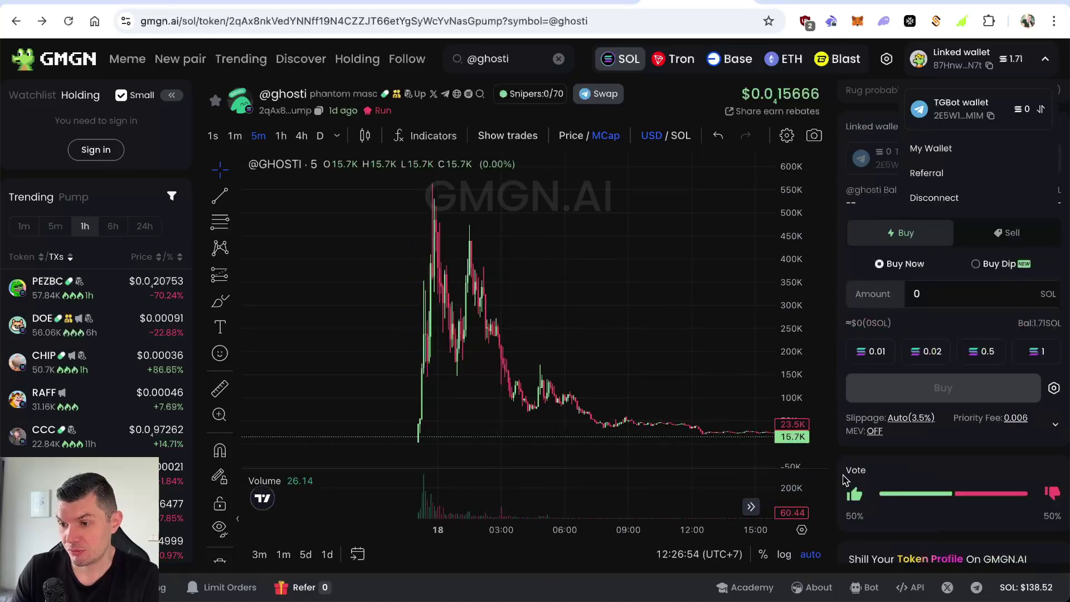
{"action": "scroll", "coordinate": [530, 567], "scroll_direction": "down", "scroll_amount": 4}
{"action": "scroll", "coordinate": [502, 485], "scroll_direction": "down", "scroll_amount": 5}
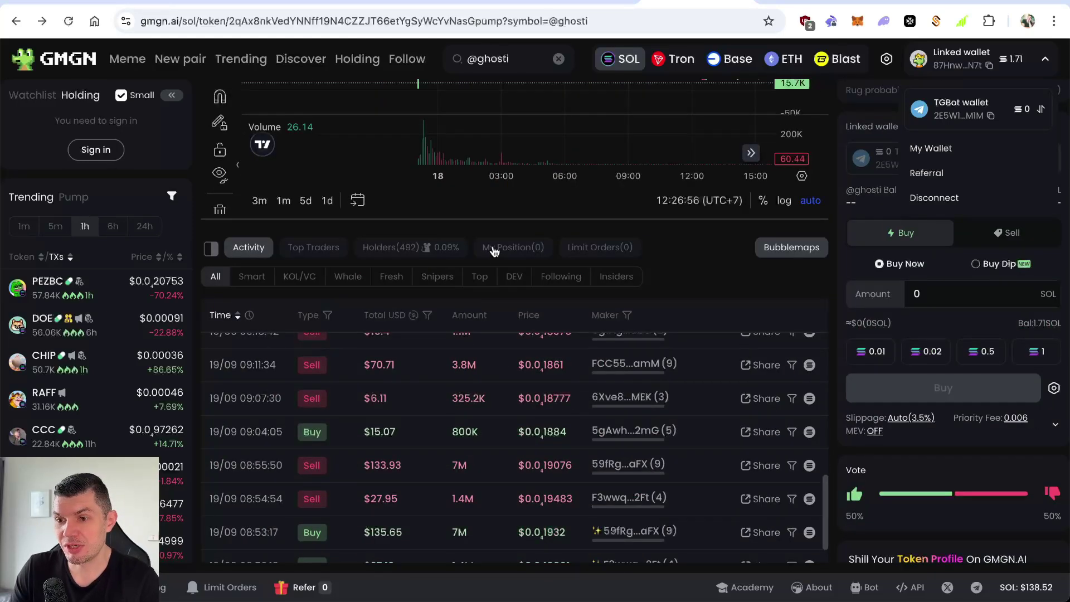
{"action": "scroll", "coordinate": [572, 222], "scroll_direction": "down", "scroll_amount": 3}
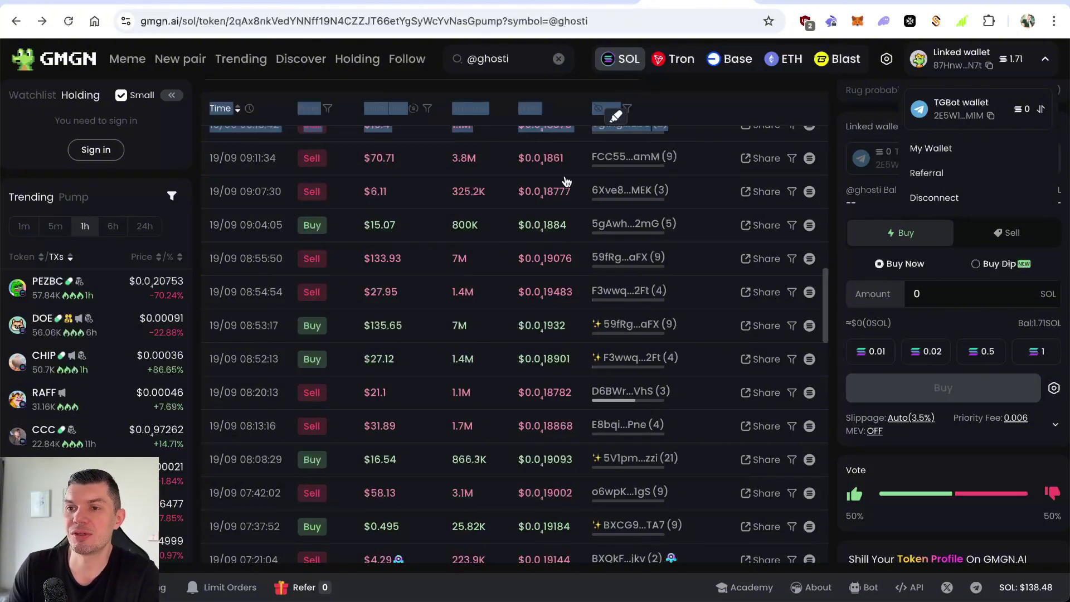
{"action": "left_click", "coordinate": [520, 259]}
{"action": "left_click", "coordinate": [506, 240]}
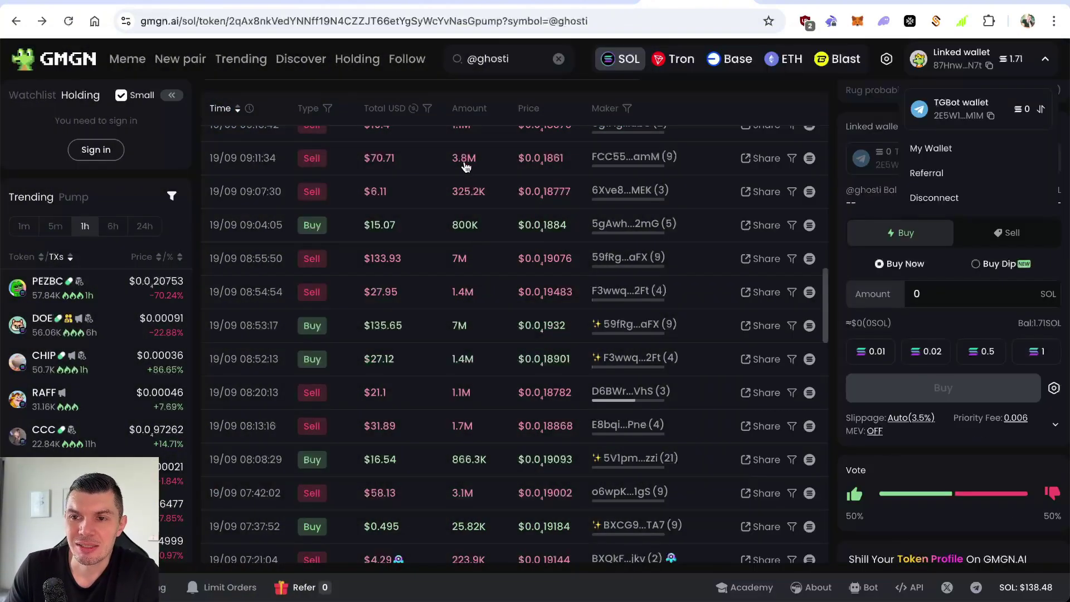
{"action": "left_click", "coordinate": [358, 2]}
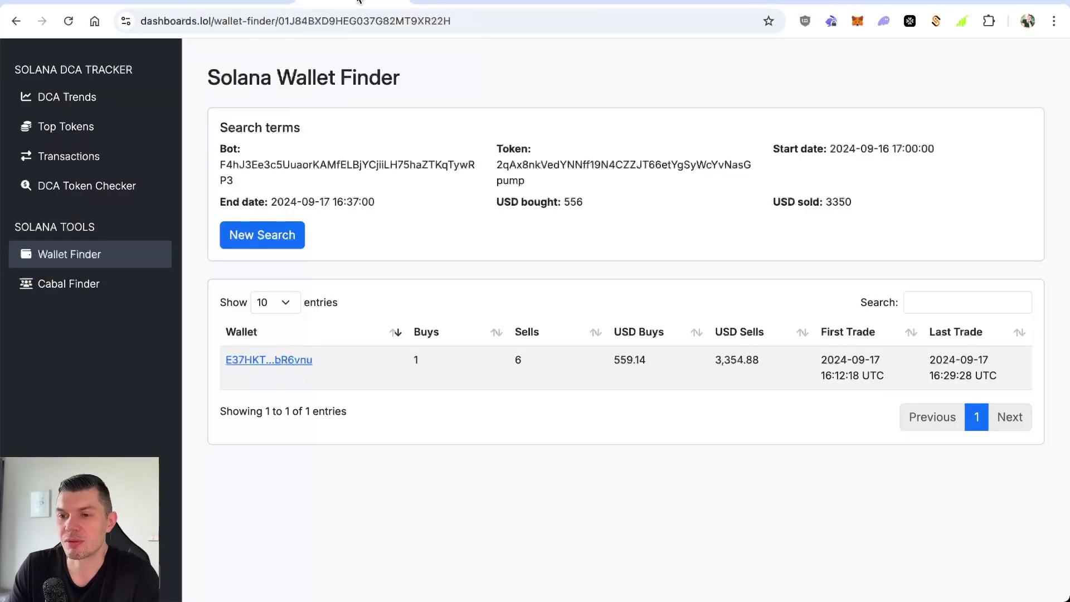
- Verify the found wallet E37HKT…bR6vnu on Solscan, showing 10.25 SOL and 15 tokens
{"action": "left_click", "coordinate": [278, 361]}
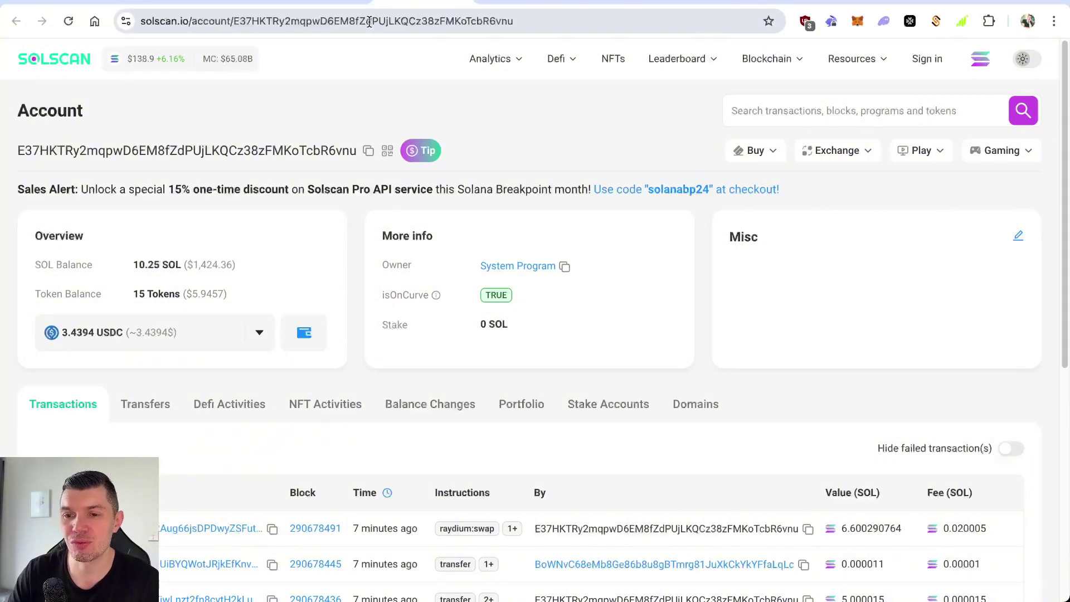
{"action": "left_click", "coordinate": [432, 5]}
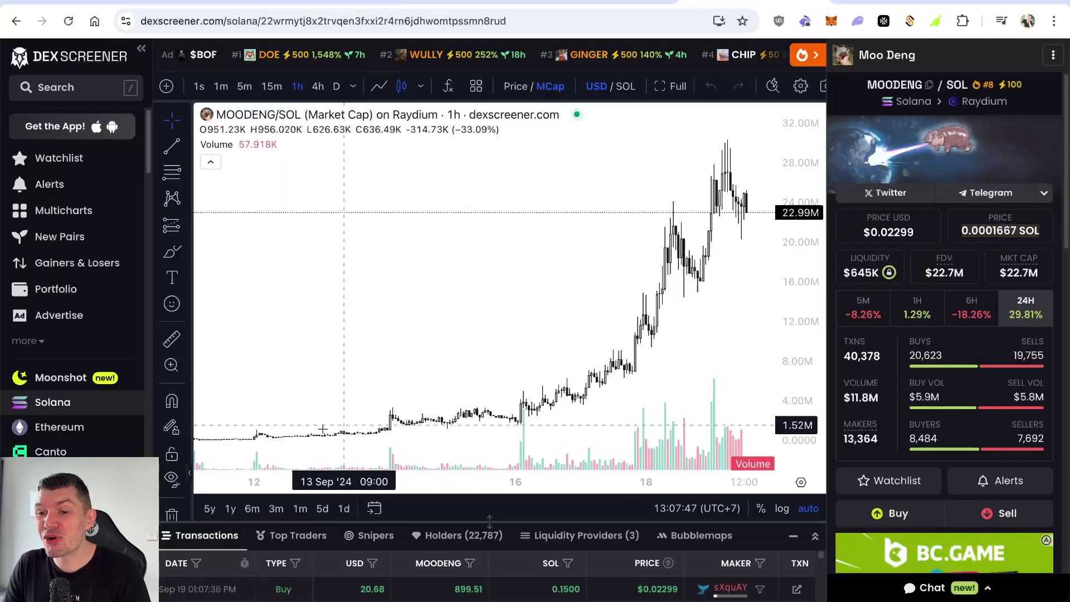
{"action": "scroll", "coordinate": [312, 439], "scroll_direction": "down", "scroll_amount": 2}
{"action": "scroll", "coordinate": [334, 430], "scroll_direction": "down", "scroll_amount": 2}
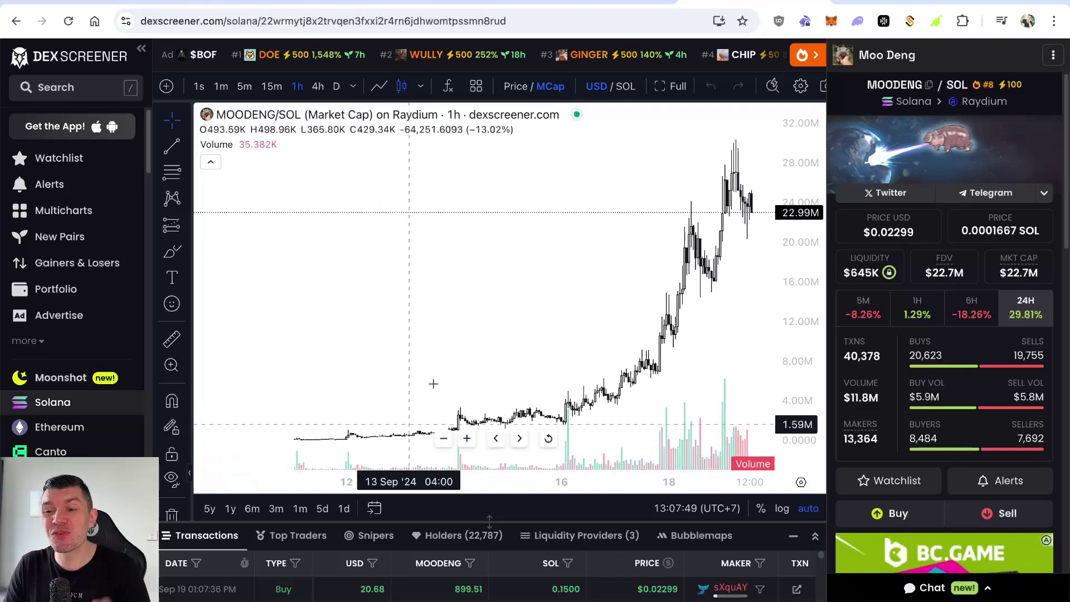
- Switch from the DexScreener MOODENG chart to the Solana Wallet Finder page
{"action": "left_click", "coordinate": [375, 3]}
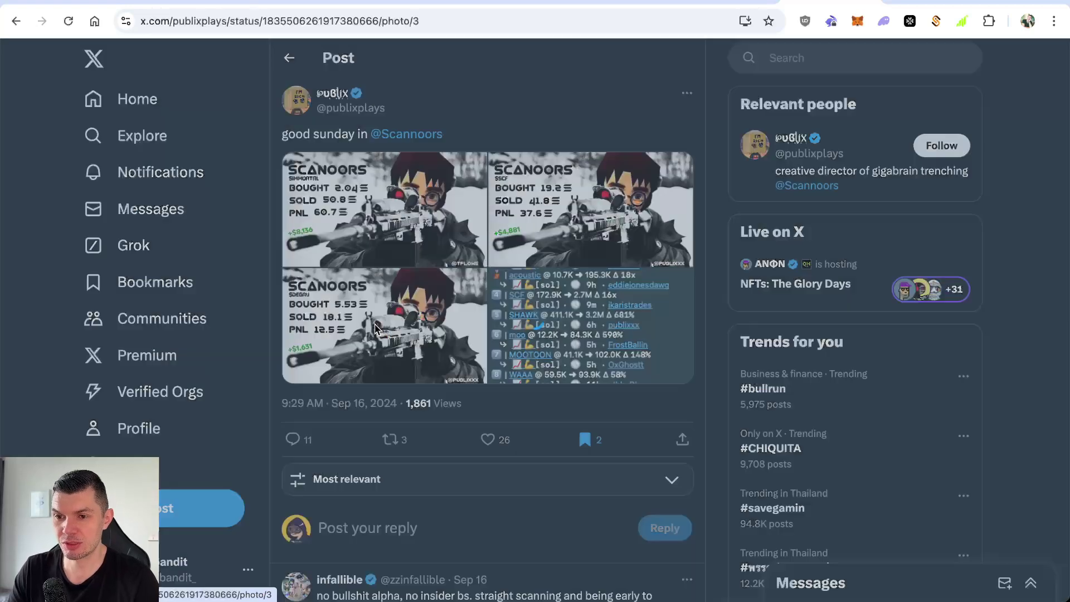
- View the post's bottom-left Scannoors PnL screenshot full size
{"action": "left_click", "coordinate": [394, 336]}
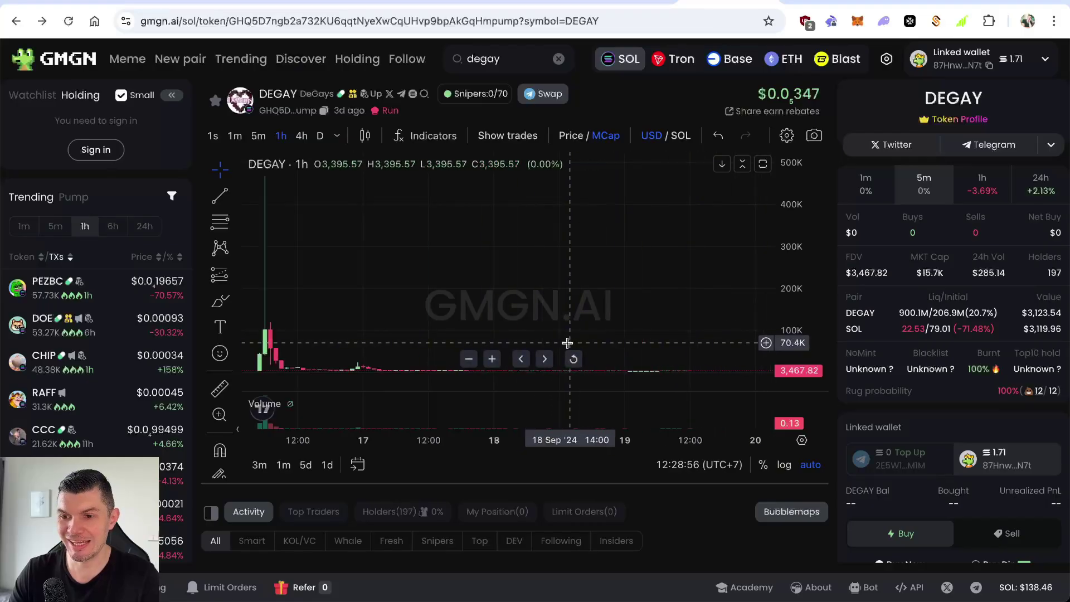
{"action": "scroll", "coordinate": [566, 286], "scroll_direction": "left", "scroll_amount": 3}
{"action": "scroll", "coordinate": [545, 286], "scroll_direction": "left", "scroll_amount": 3}
{"action": "scroll", "coordinate": [504, 283], "scroll_direction": "up", "scroll_amount": 5}
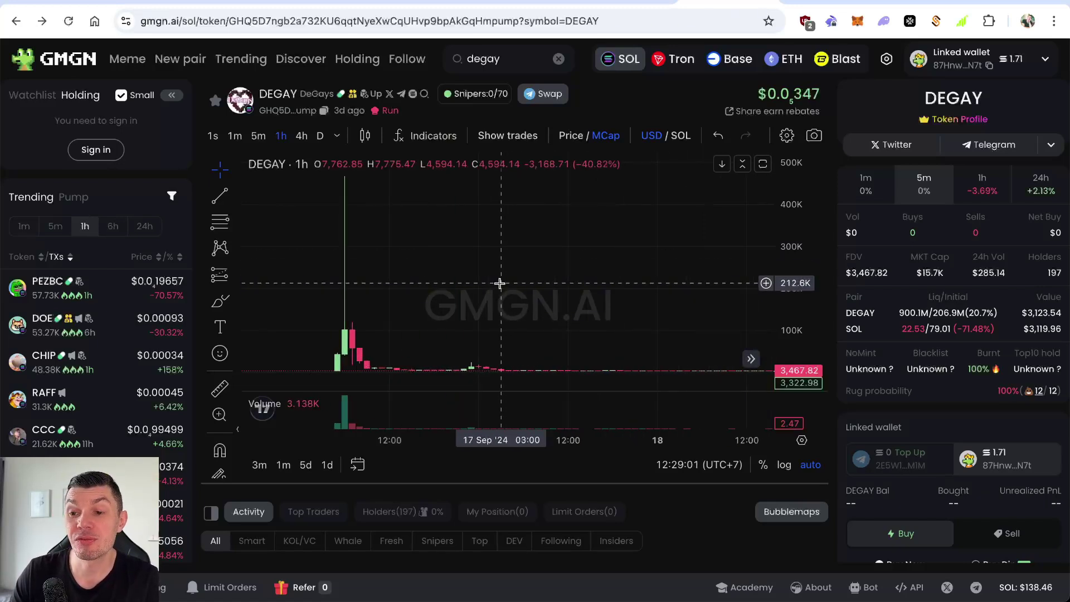
{"action": "scroll", "coordinate": [478, 282], "scroll_direction": "up", "scroll_amount": 2}
{"action": "scroll", "coordinate": [477, 282], "scroll_direction": "down", "scroll_amount": 4}
{"action": "left_click", "coordinate": [516, 67]}
{"action": "scroll", "coordinate": [624, 351], "scroll_direction": "down", "scroll_amount": 2}
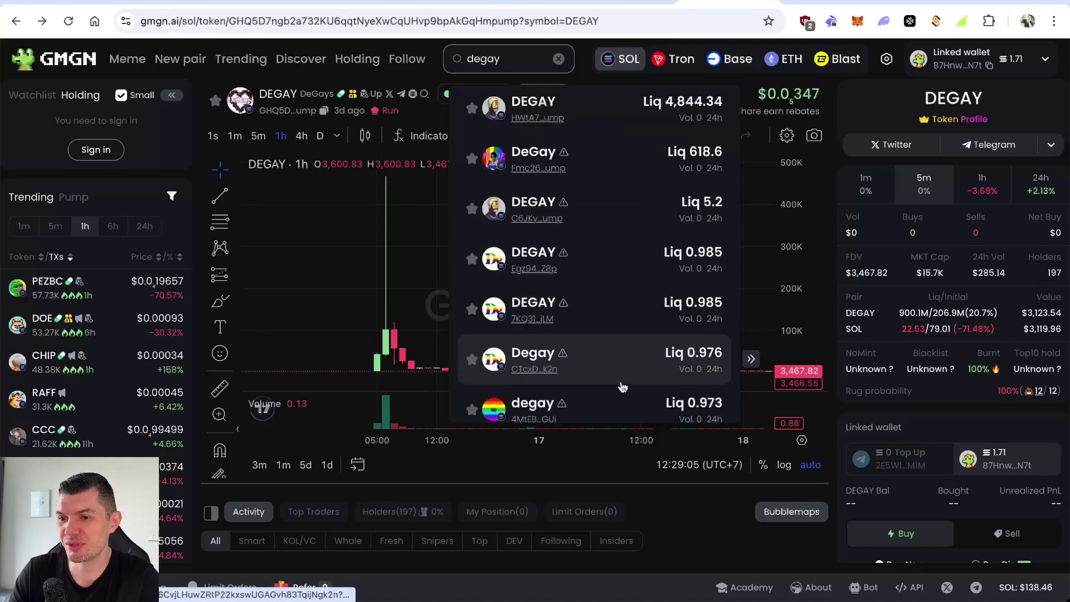
{"action": "scroll", "coordinate": [623, 393], "scroll_direction": "up", "scroll_amount": 3}
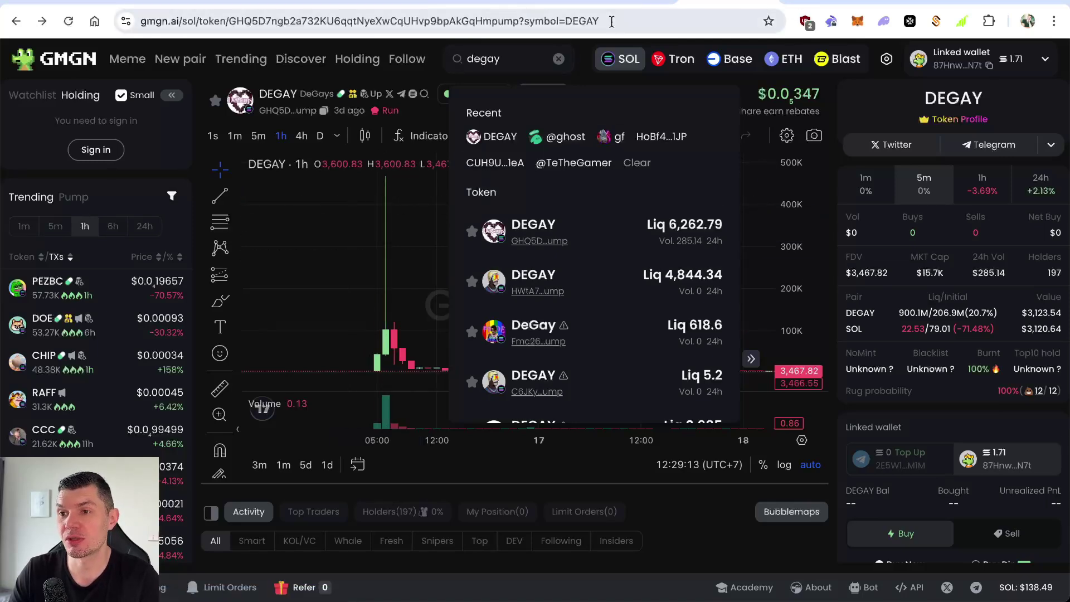
{"action": "left_click", "coordinate": [619, 59]}
{"action": "left_click", "coordinate": [12, 20]}
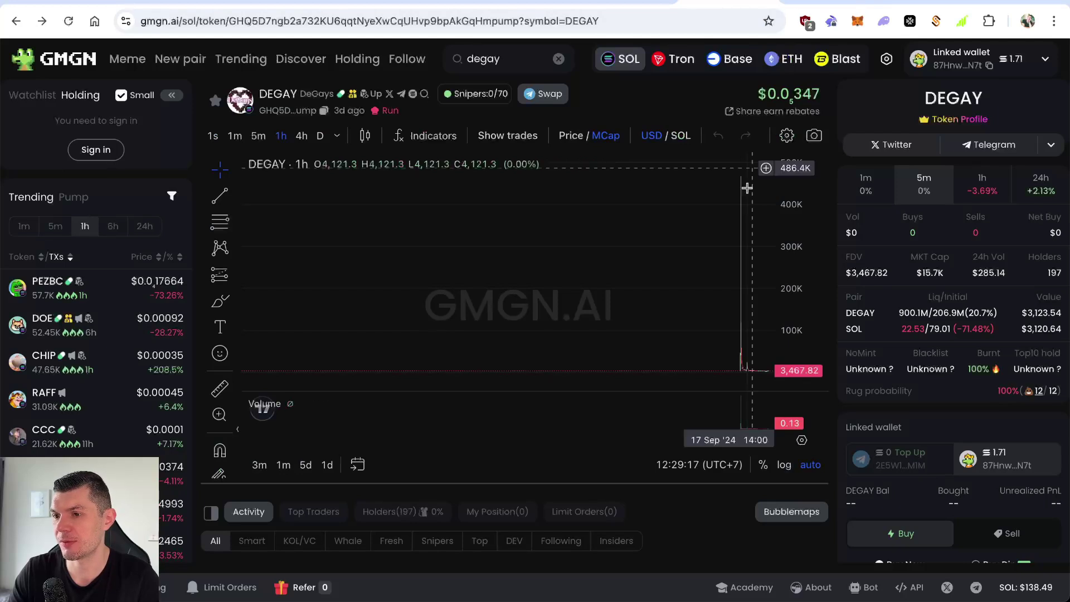
{"action": "scroll", "coordinate": [642, 299], "scroll_direction": "up", "scroll_amount": 2}
{"action": "scroll", "coordinate": [641, 299], "scroll_direction": "up", "scroll_amount": 2}
{"action": "scroll", "coordinate": [671, 296], "scroll_direction": "up", "scroll_amount": 2}
{"action": "scroll", "coordinate": [637, 296], "scroll_direction": "up", "scroll_amount": 3}
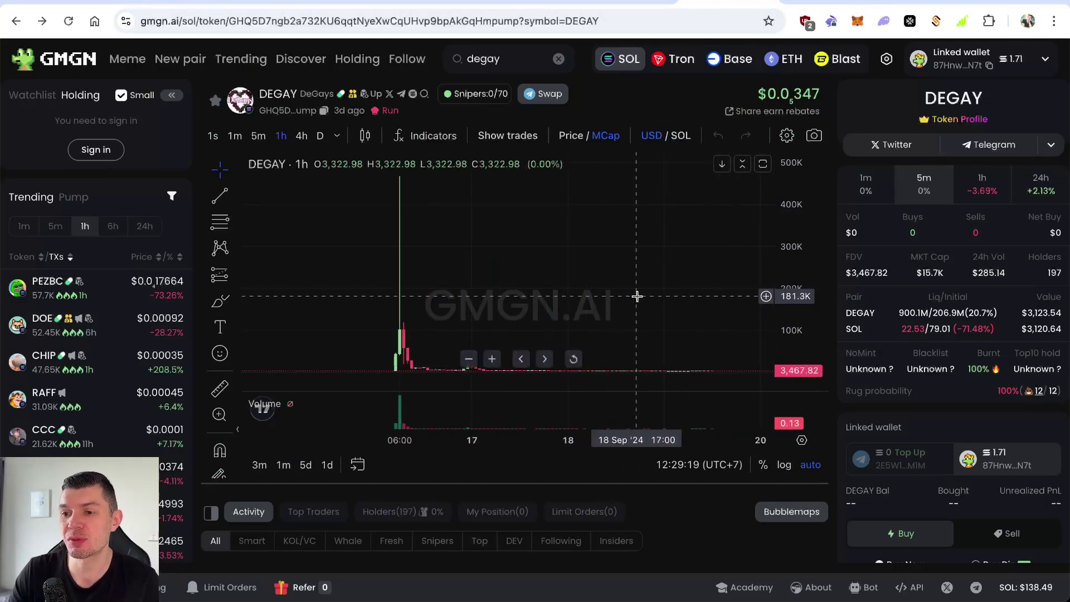
{"action": "scroll", "coordinate": [477, 293], "scroll_direction": "up", "scroll_amount": 2}
{"action": "scroll", "coordinate": [443, 293], "scroll_direction": "up", "scroll_amount": 2}
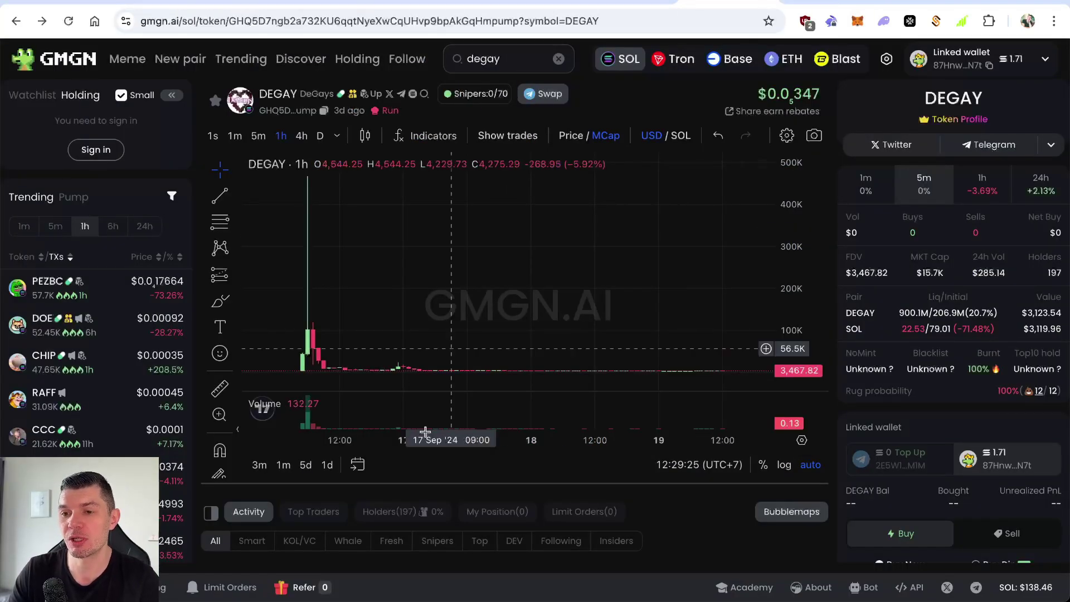
{"action": "scroll", "coordinate": [390, 347], "scroll_direction": "left", "scroll_amount": 2}
{"action": "scroll", "coordinate": [393, 339], "scroll_direction": "up", "scroll_amount": 2}
{"action": "scroll", "coordinate": [393, 339], "scroll_direction": "left", "scroll_amount": 2}
{"action": "scroll", "coordinate": [395, 339], "scroll_direction": "left", "scroll_amount": 3}
{"action": "scroll", "coordinate": [449, 304], "scroll_direction": "up", "scroll_amount": 2}
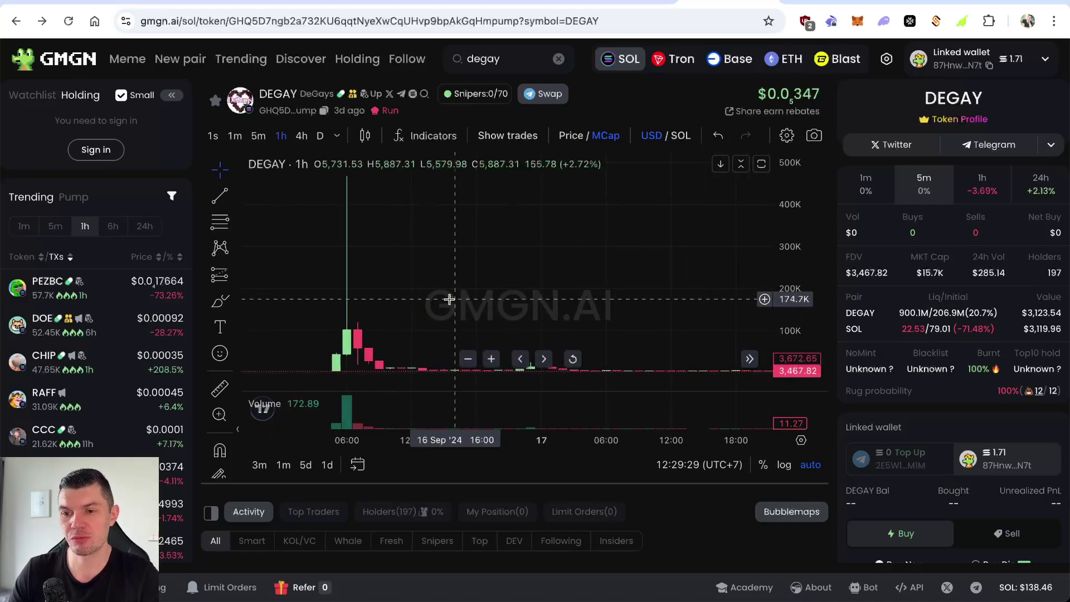
{"action": "scroll", "coordinate": [452, 301], "scroll_direction": "left", "scroll_amount": 3}
{"action": "scroll", "coordinate": [452, 301], "scroll_direction": "up", "scroll_amount": 2}
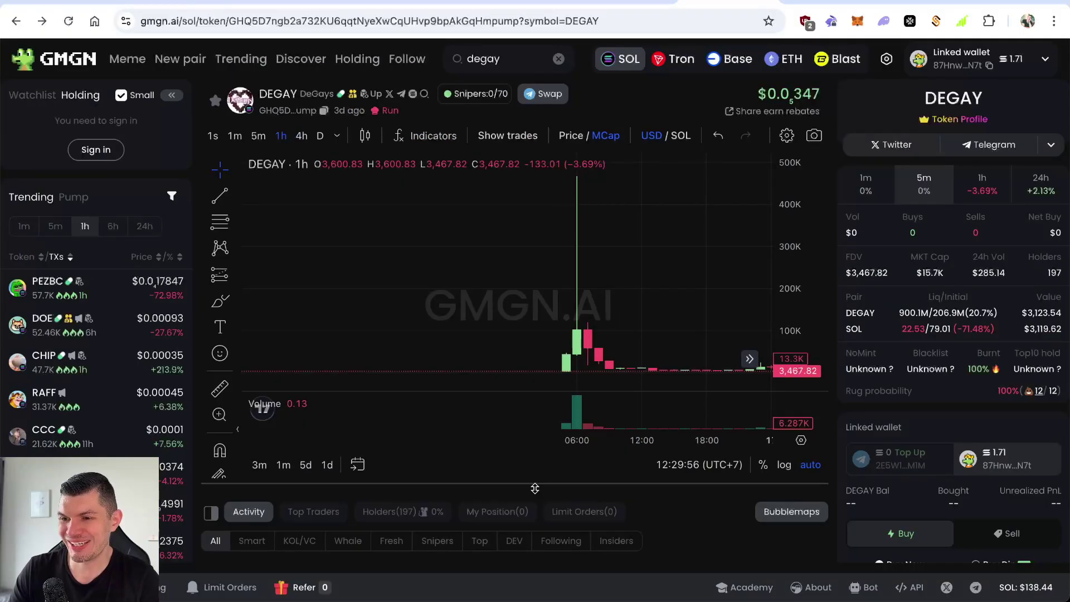
- Enlarge the DEGAY trades table, filter it to buys only and show totals in SOL
{"action": "left_click_drag", "start_coordinate": [534, 485], "coordinate": [530, 123]}
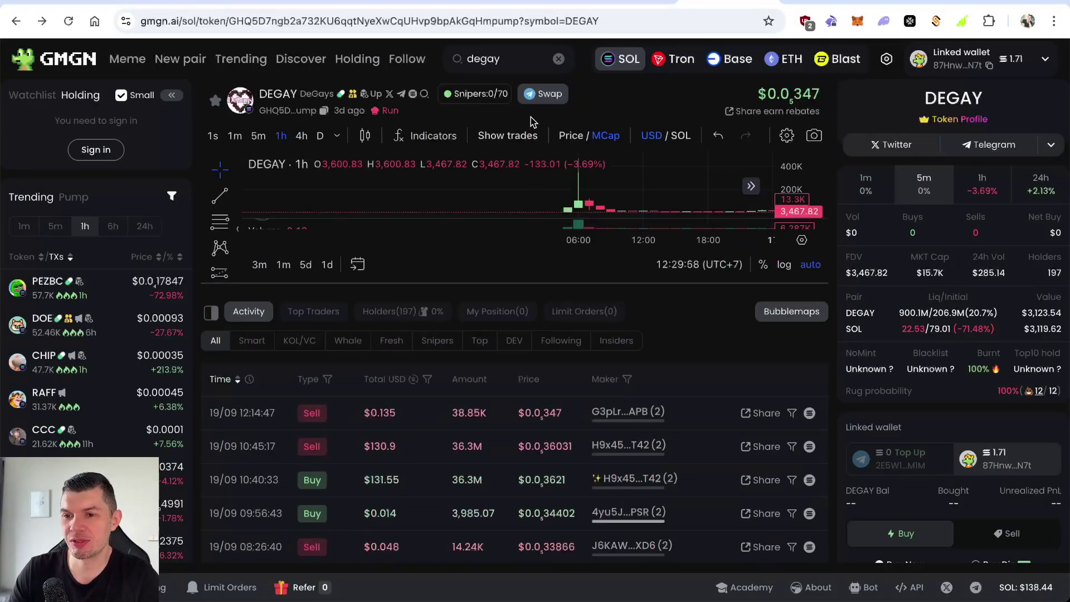
{"action": "left_click", "coordinate": [327, 379]}
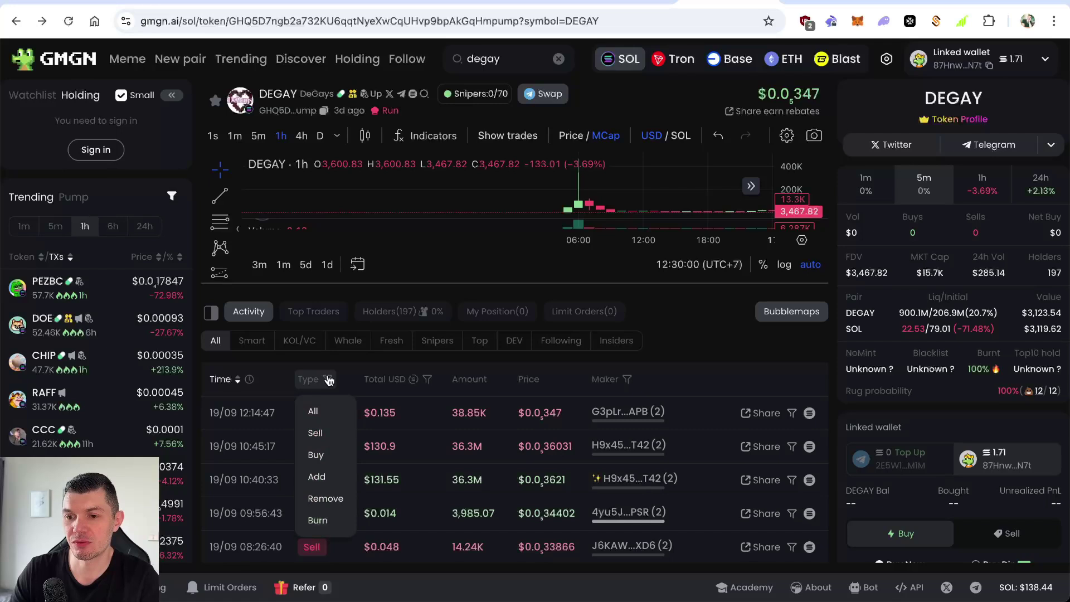
{"action": "left_click", "coordinate": [318, 455]}
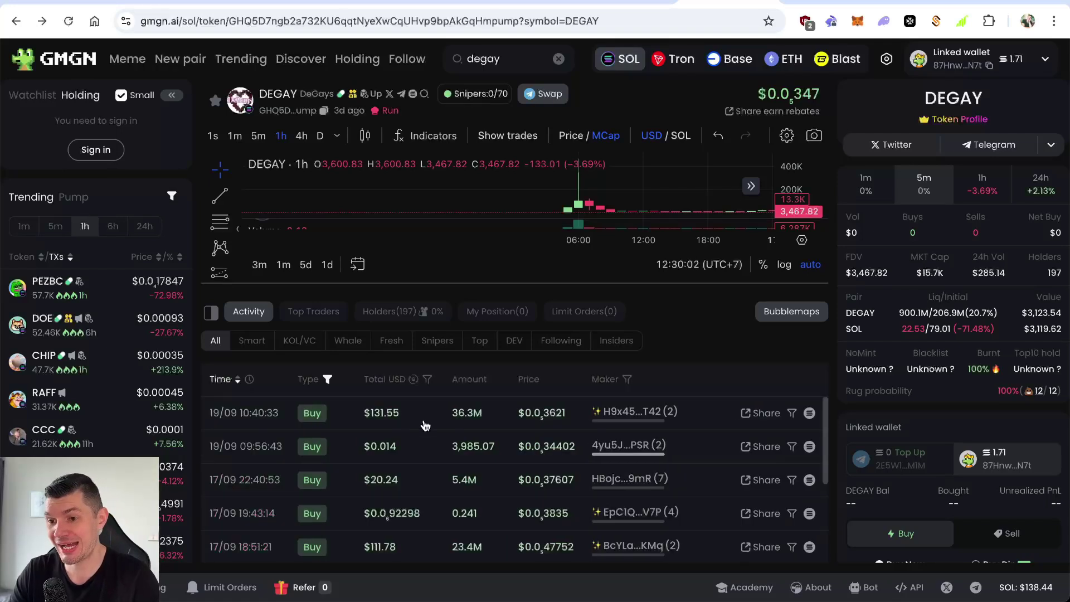
{"action": "left_click", "coordinate": [413, 380]}
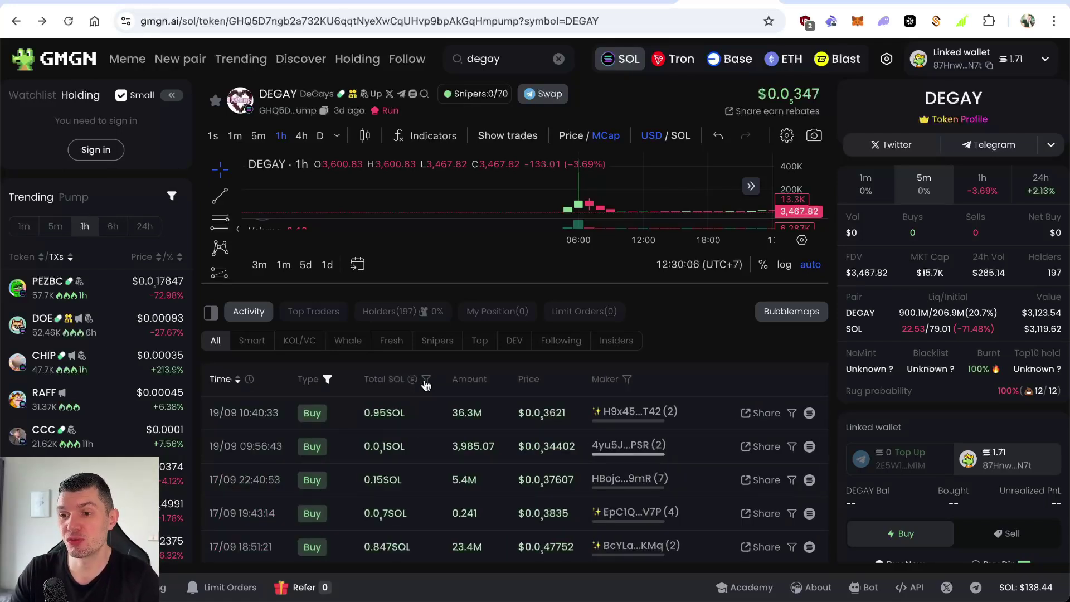
- Apply a total amount range of 0.6 to 0.7K to the DEGAY buys
{"action": "left_click", "coordinate": [426, 379]}
{"action": "left_click", "coordinate": [387, 300]}
{"action": "type", "text": "0.6"}
{"action": "left_click", "coordinate": [455, 301]}
{"action": "type", "text": "07"}
{"action": "key", "text": "BackSpace"}
{"action": "type", "text": ".7"}
{"action": "left_click", "coordinate": [456, 348]}
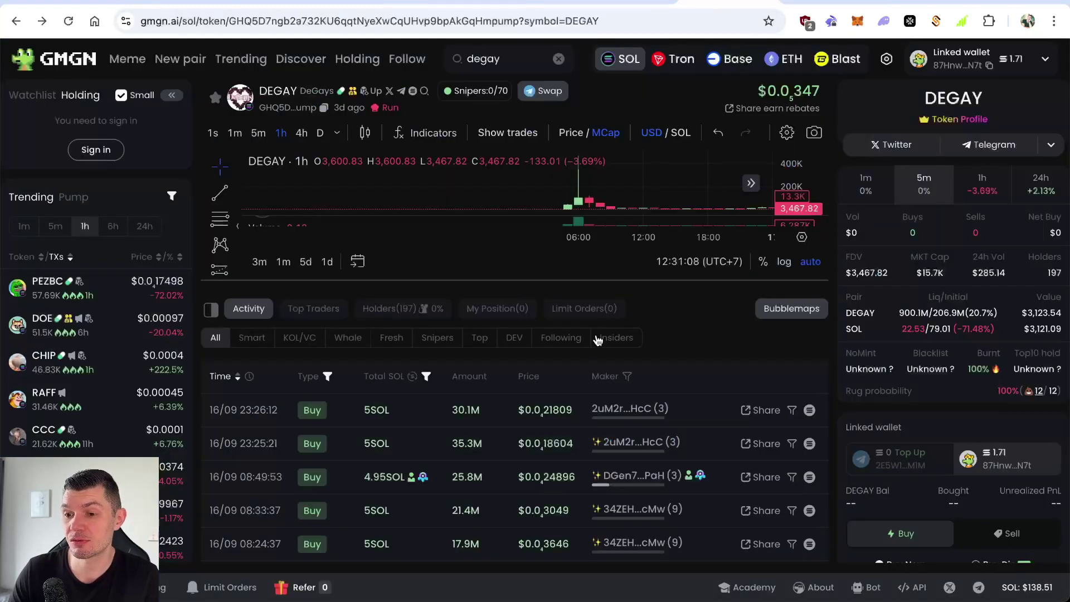
{"action": "scroll", "coordinate": [644, 293], "scroll_direction": "down", "scroll_amount": 1}
{"action": "scroll", "coordinate": [458, 438], "scroll_direction": "down", "scroll_amount": 2}
{"action": "scroll", "coordinate": [398, 435], "scroll_direction": "down", "scroll_amount": 2}
{"action": "scroll", "coordinate": [398, 435], "scroll_direction": "down", "scroll_amount": 5}
{"action": "scroll", "coordinate": [400, 438], "scroll_direction": "down", "scroll_amount": 3}
{"action": "scroll", "coordinate": [401, 440], "scroll_direction": "down", "scroll_amount": 3}
{"action": "scroll", "coordinate": [403, 442], "scroll_direction": "down", "scroll_amount": 3}
{"action": "scroll", "coordinate": [401, 443], "scroll_direction": "down", "scroll_amount": 3}
{"action": "scroll", "coordinate": [402, 444], "scroll_direction": "down", "scroll_amount": 3}
{"action": "scroll", "coordinate": [401, 435], "scroll_direction": "down", "scroll_amount": 3}
{"action": "scroll", "coordinate": [409, 402], "scroll_direction": "down", "scroll_amount": 5}
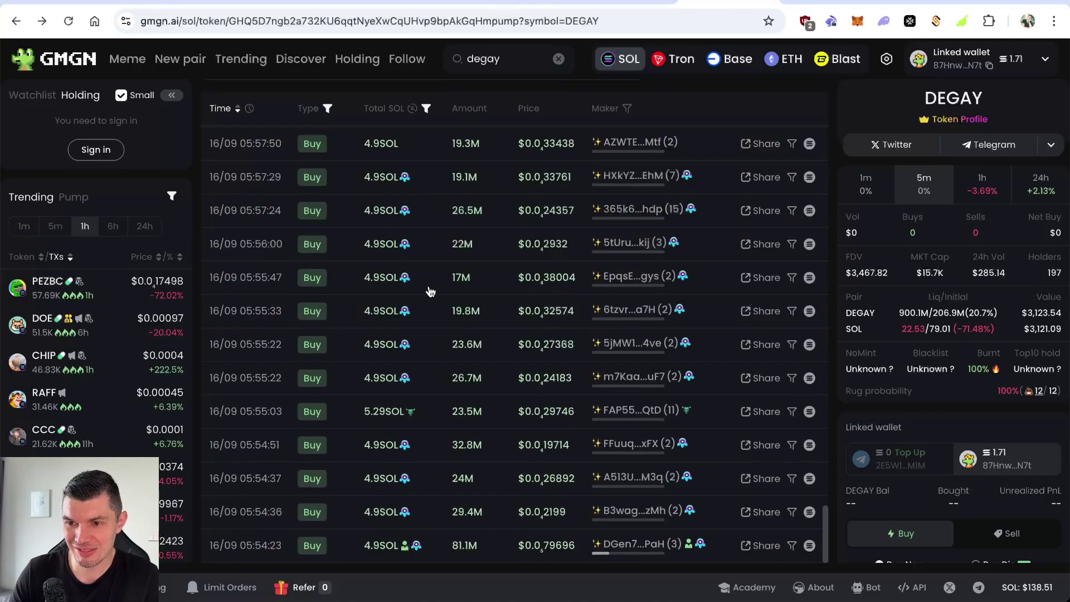
- Widen the DEGAY buys total range to 0.6–0.8K and review the 5–6 SOL purchases
{"action": "left_click", "coordinate": [429, 111]}
{"action": "left_click", "coordinate": [457, 244]}
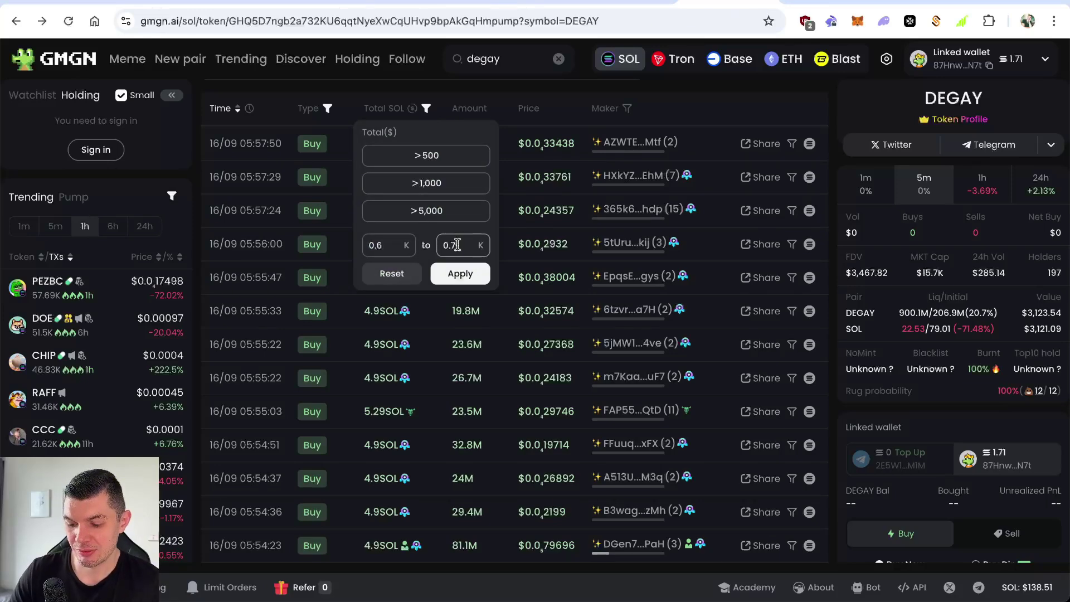
{"action": "key", "text": "BackSpace"}
{"action": "type", "text": "8"}
{"action": "left_click", "coordinate": [460, 274]}
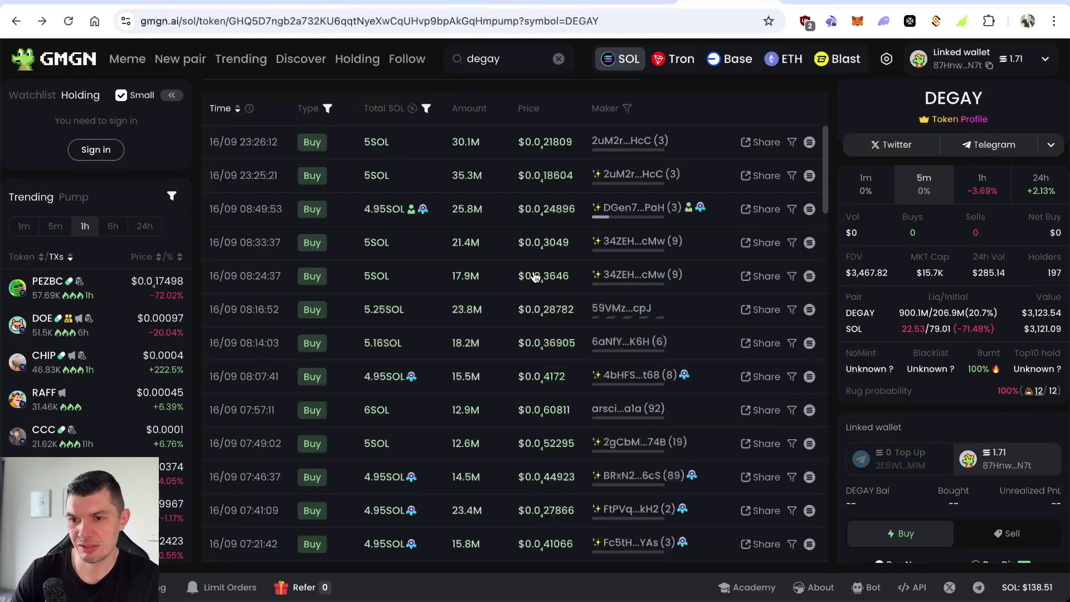
{"action": "scroll", "coordinate": [454, 243], "scroll_direction": "up", "scroll_amount": 3}
{"action": "scroll", "coordinate": [447, 478], "scroll_direction": "down", "scroll_amount": 5}
{"action": "scroll", "coordinate": [444, 477], "scroll_direction": "down", "scroll_amount": 3}
{"action": "scroll", "coordinate": [444, 477], "scroll_direction": "down", "scroll_amount": 3}
{"action": "scroll", "coordinate": [441, 481], "scroll_direction": "down", "scroll_amount": 3}
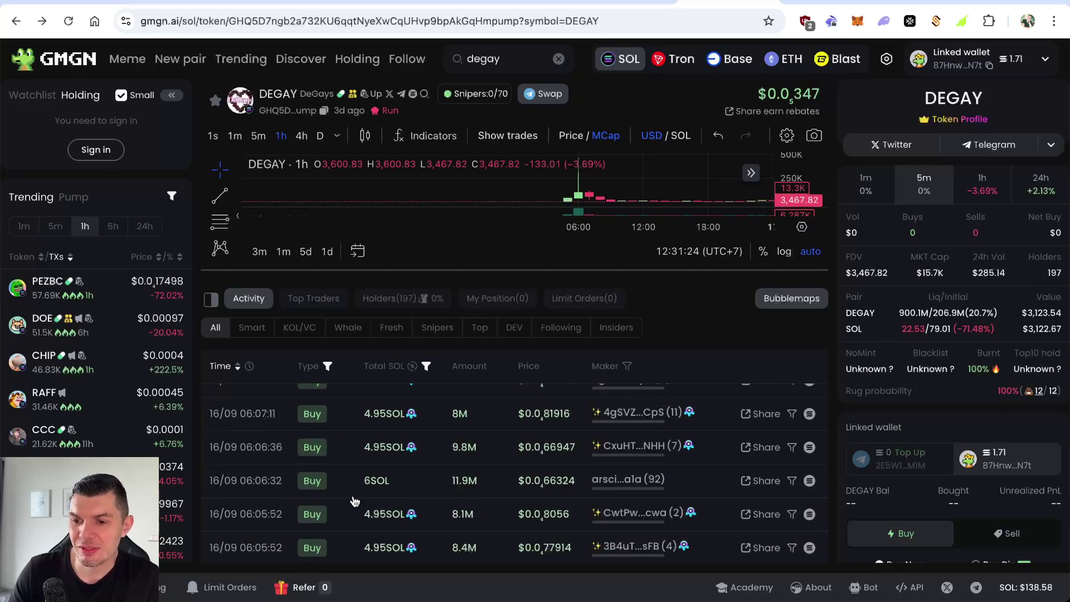
{"action": "left_click_drag", "start_coordinate": [588, 272], "coordinate": [593, 169]}
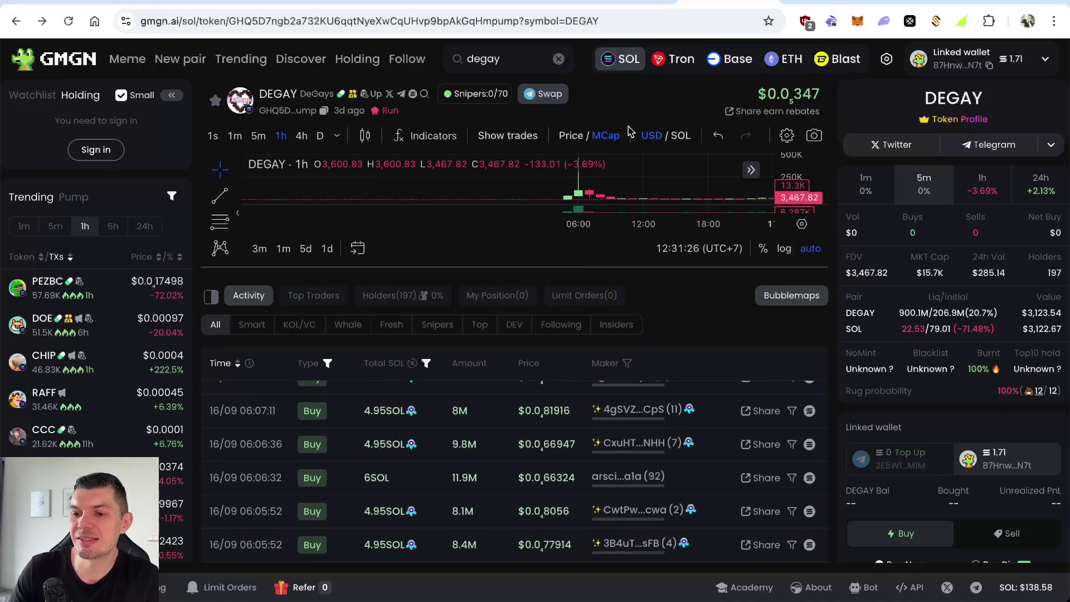
{"action": "scroll", "coordinate": [515, 519], "scroll_direction": "down", "scroll_amount": 2}
{"action": "scroll", "coordinate": [481, 484], "scroll_direction": "down", "scroll_amount": 1}
{"action": "scroll", "coordinate": [481, 483], "scroll_direction": "down", "scroll_amount": 2}
{"action": "scroll", "coordinate": [479, 481], "scroll_direction": "down", "scroll_amount": 1}
{"action": "scroll", "coordinate": [479, 481], "scroll_direction": "down", "scroll_amount": 1}
{"action": "scroll", "coordinate": [479, 481], "scroll_direction": "down", "scroll_amount": 2}
{"action": "scroll", "coordinate": [477, 482], "scroll_direction": "down", "scroll_amount": 1}
{"action": "scroll", "coordinate": [477, 483], "scroll_direction": "down", "scroll_amount": 2}
{"action": "scroll", "coordinate": [477, 484], "scroll_direction": "down", "scroll_amount": 1}
{"action": "scroll", "coordinate": [476, 482], "scroll_direction": "down", "scroll_amount": 1}
{"action": "scroll", "coordinate": [476, 483], "scroll_direction": "down", "scroll_amount": 2}
{"action": "scroll", "coordinate": [475, 484], "scroll_direction": "down", "scroll_amount": 2}
{"action": "scroll", "coordinate": [475, 484], "scroll_direction": "down", "scroll_amount": 2}
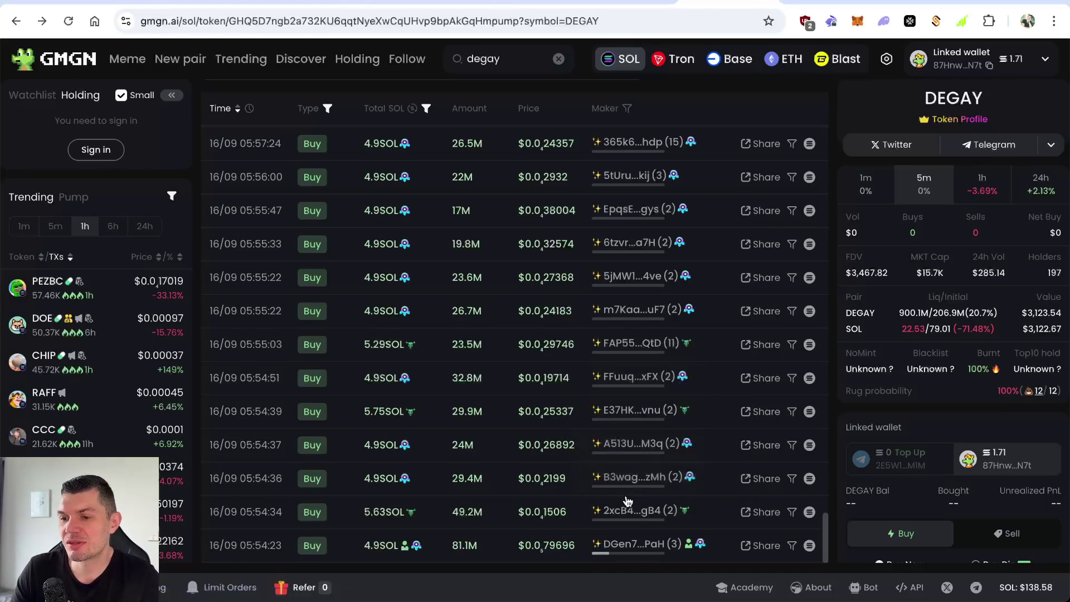
{"action": "scroll", "coordinate": [628, 506], "scroll_direction": "up", "scroll_amount": 2}
{"action": "scroll", "coordinate": [628, 510], "scroll_direction": "up", "scroll_amount": 5}
{"action": "scroll", "coordinate": [631, 359], "scroll_direction": "up", "scroll_amount": 1}
{"action": "scroll", "coordinate": [632, 360], "scroll_direction": "up", "scroll_amount": 5}
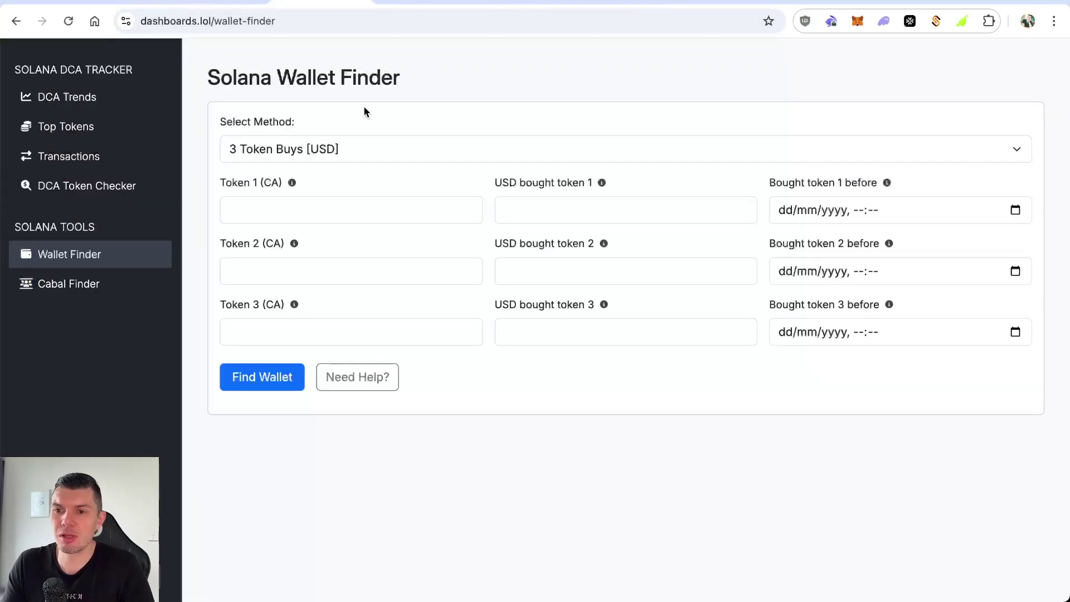
- Set the search method to PnL [SOL] with 'other' as the trading bot
{"action": "left_click", "coordinate": [377, 144]}
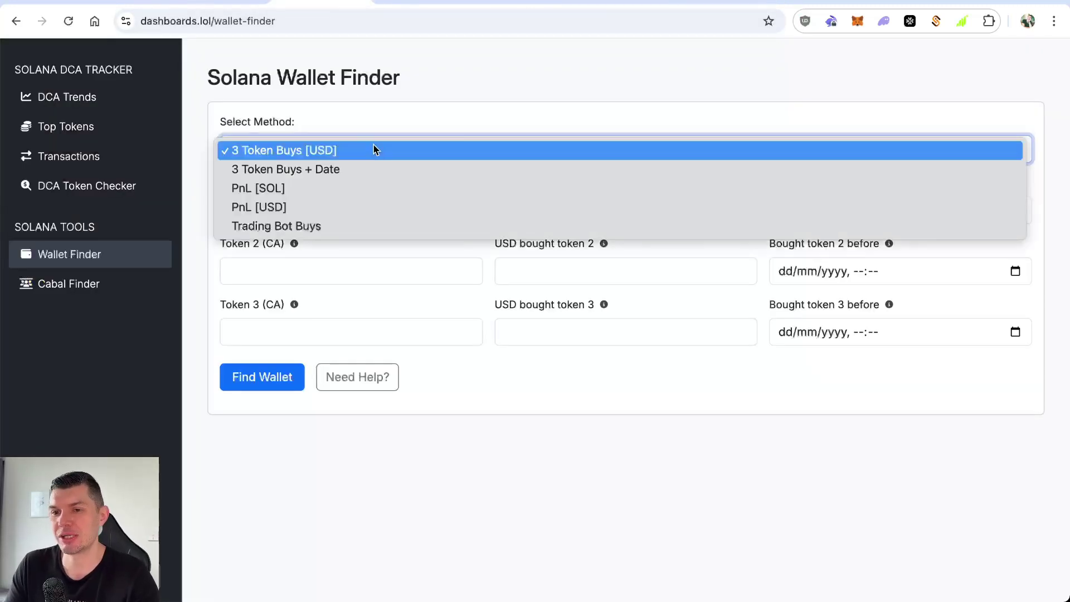
{"action": "left_click", "coordinate": [311, 191]}
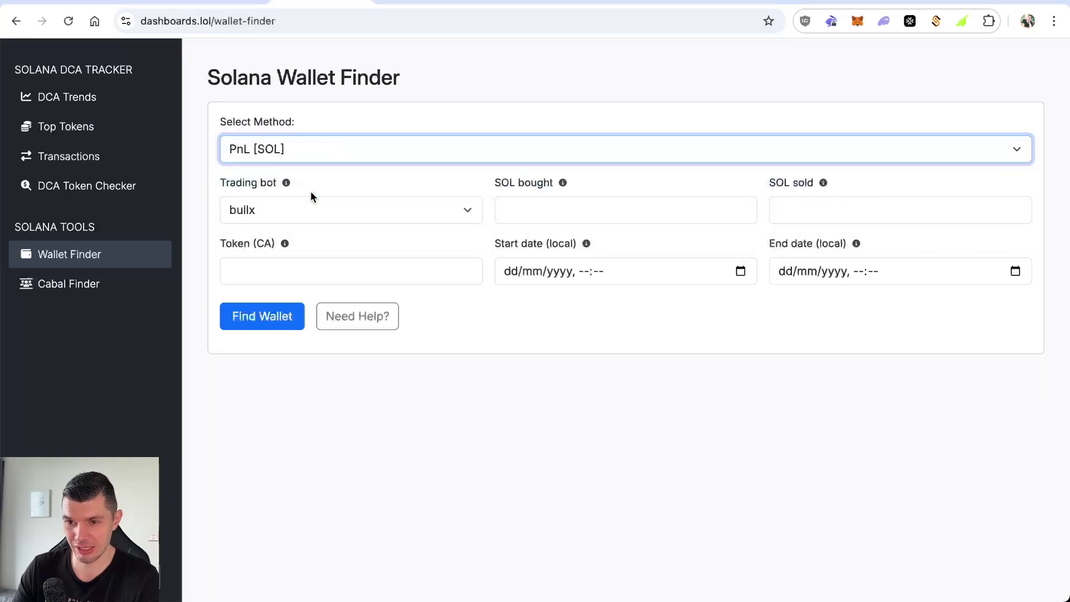
{"action": "left_click", "coordinate": [297, 212]}
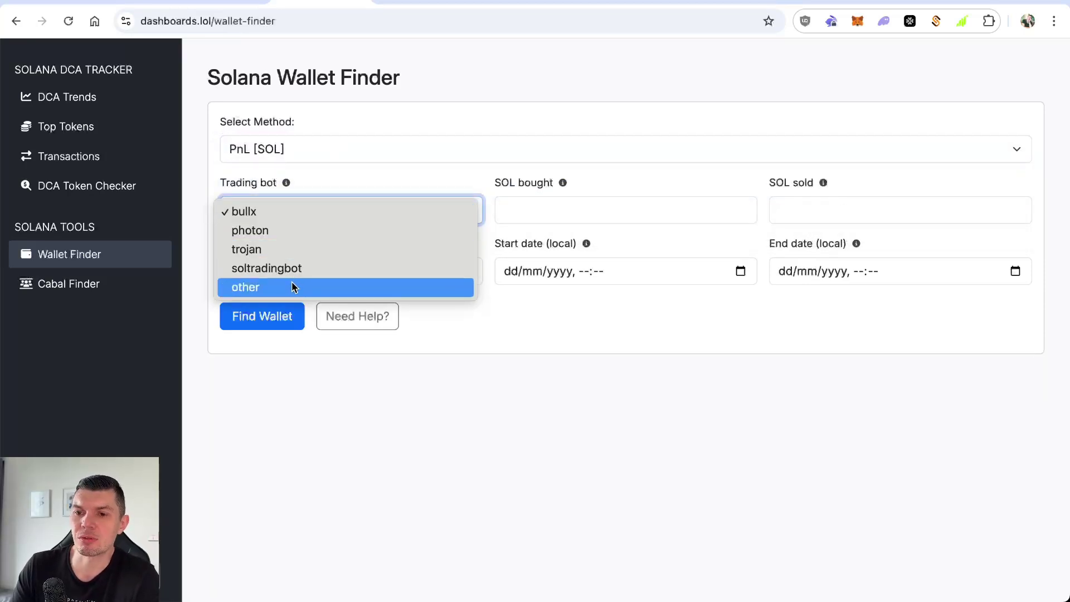
{"action": "left_click", "coordinate": [292, 288]}
{"action": "left_click", "coordinate": [303, 241]}
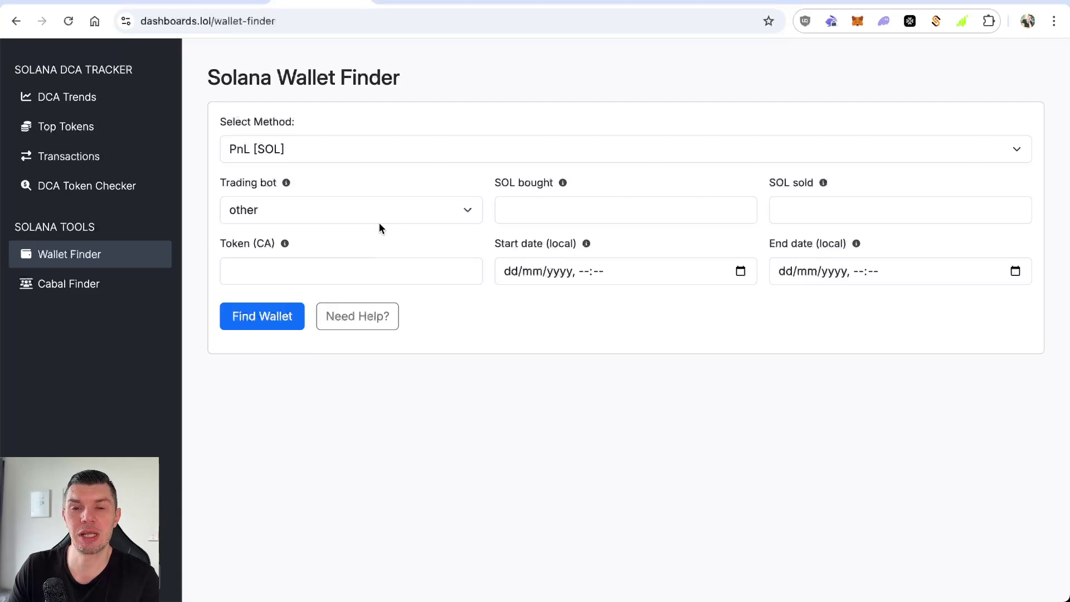
- Enter 5.53 SOL bought and 18.1 SOL sold, checked against the X post
{"action": "left_click", "coordinate": [419, 2]}
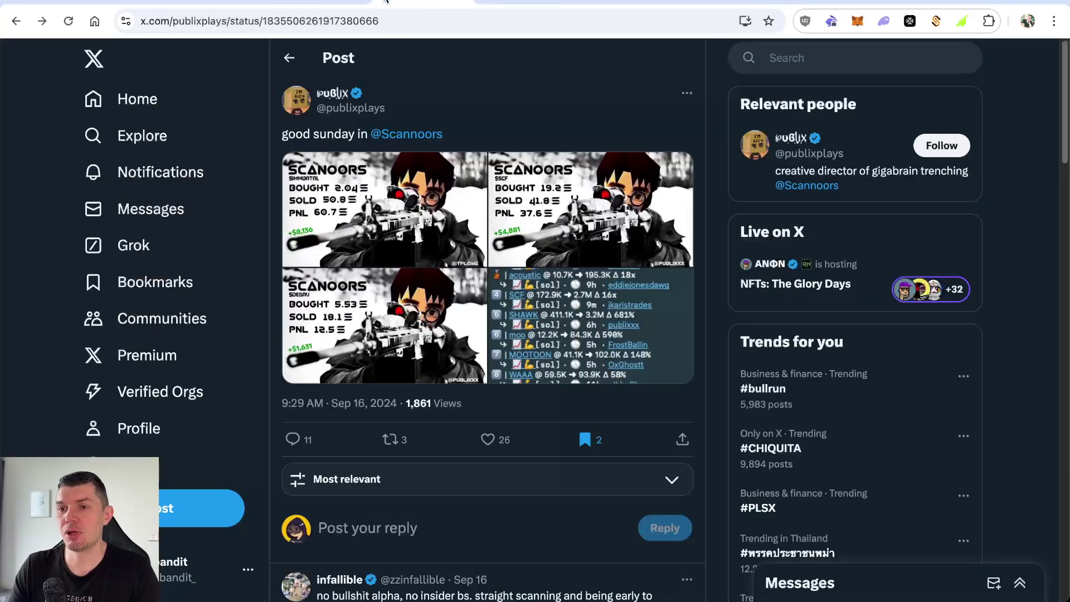
{"action": "left_click", "coordinate": [251, 1]}
{"action": "left_click", "coordinate": [555, 211]}
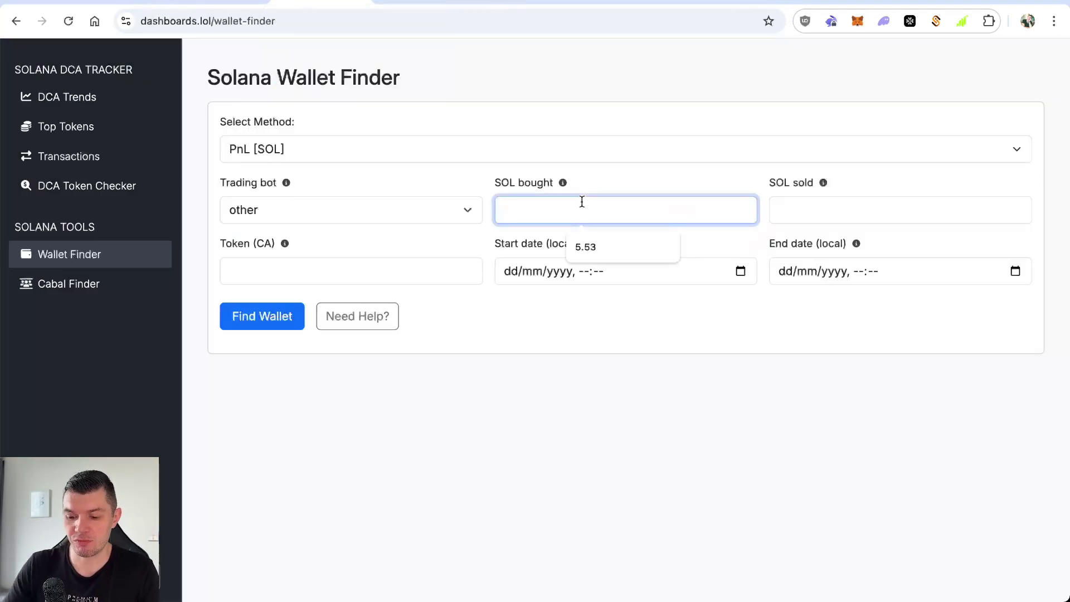
{"action": "type", "text": "5.53"}
{"action": "key", "text": "ctrl+Tab"}
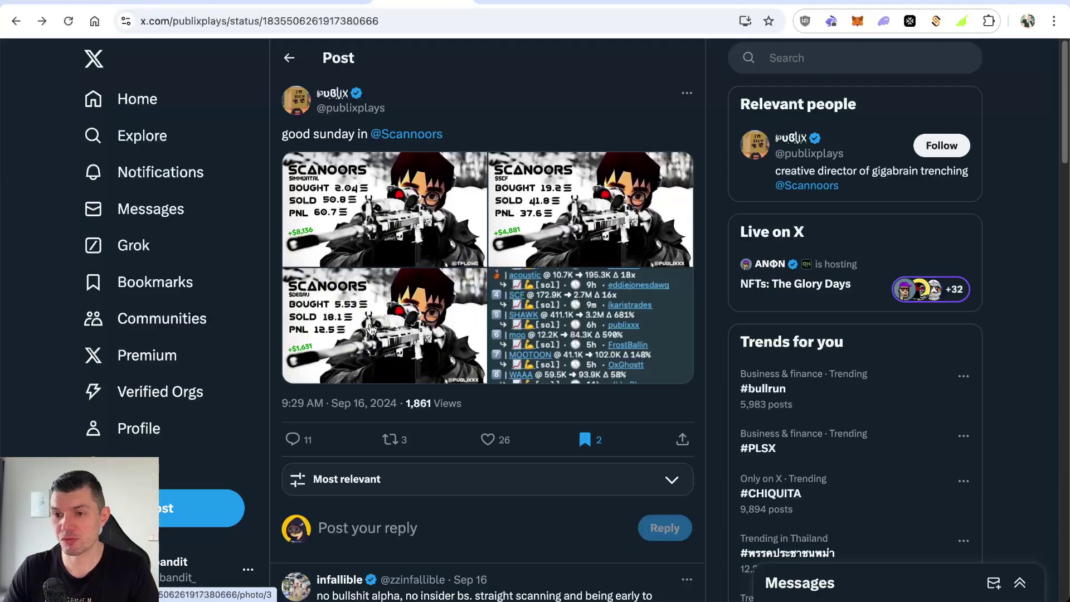
{"action": "left_click", "coordinate": [251, 2]}
{"action": "type", "text": "18"}
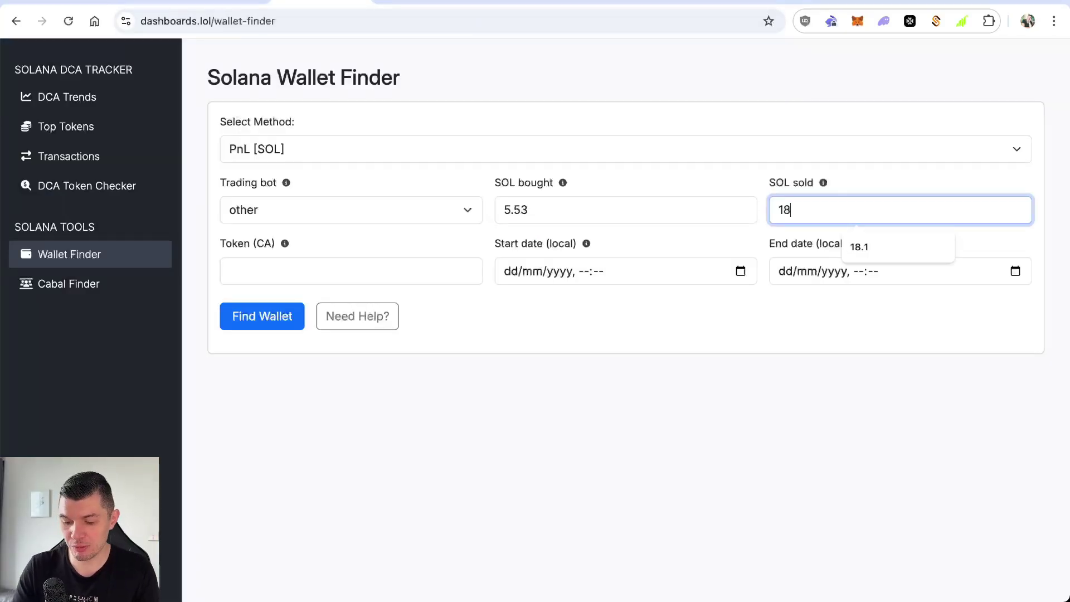
{"action": "type", "text": ".1"}
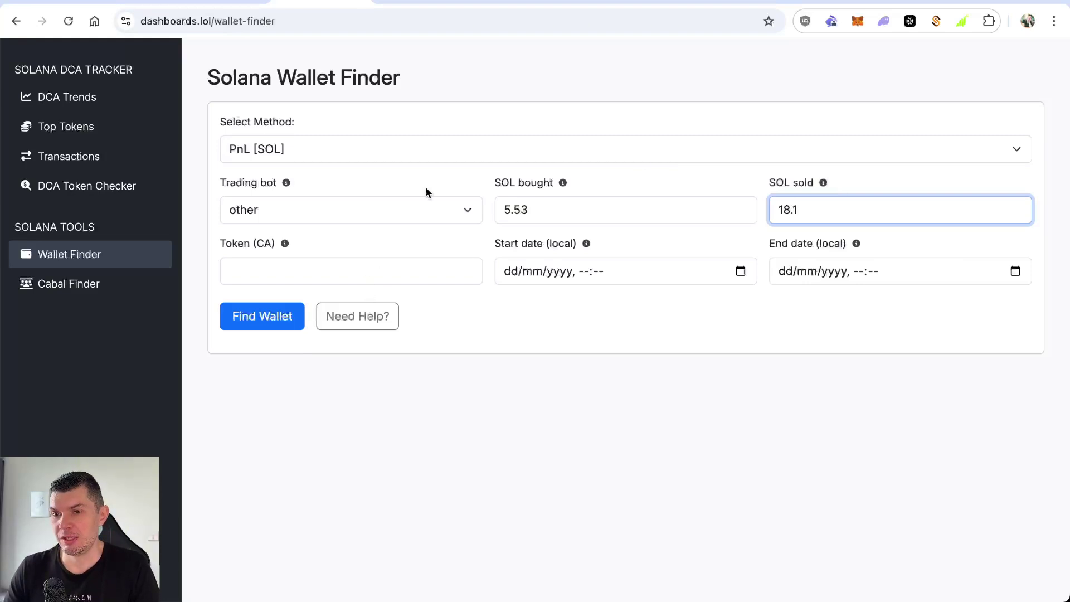
- Paste the DEGAY contract address copied from its GMGN page into the token field
{"action": "left_click", "coordinate": [733, 1]}
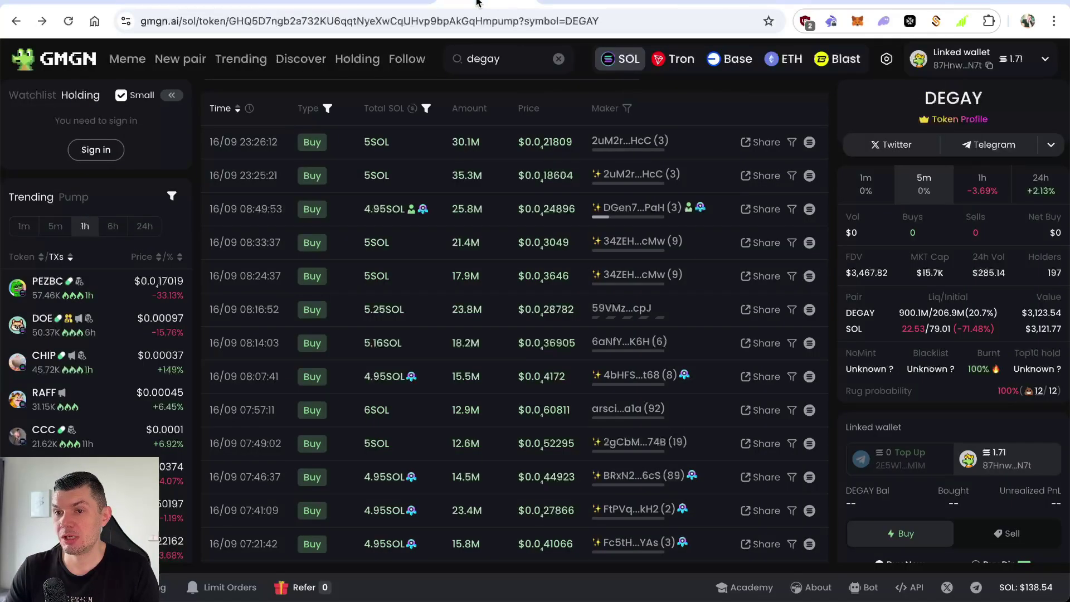
{"action": "left_click", "coordinate": [251, 2]}
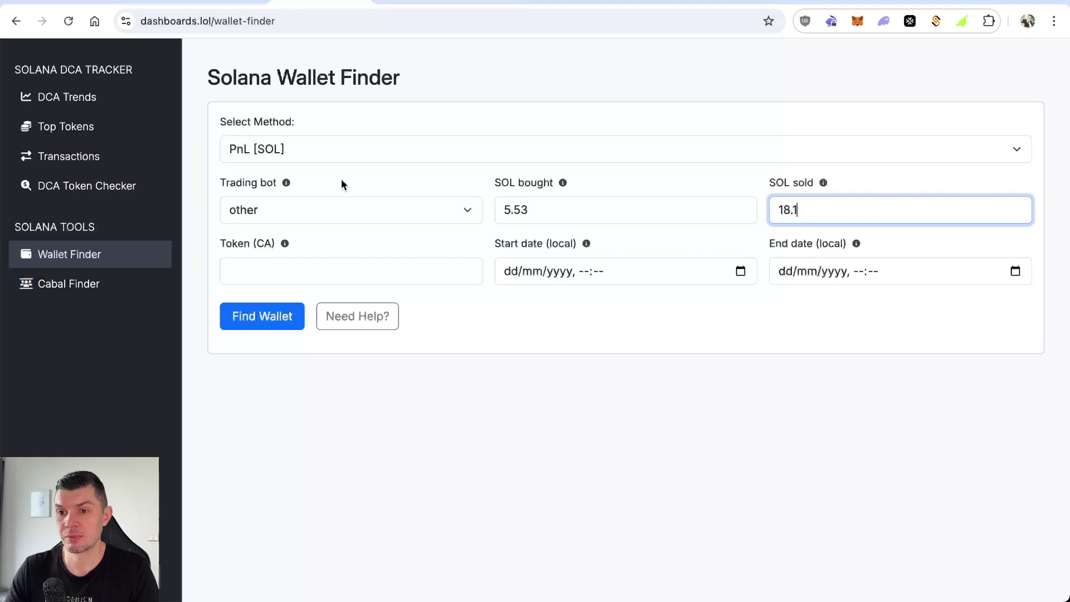
{"action": "left_click", "coordinate": [353, 271]}
{"action": "key", "text": "ctrl+v"}
{"action": "key", "text": "ctrl+Tab"}
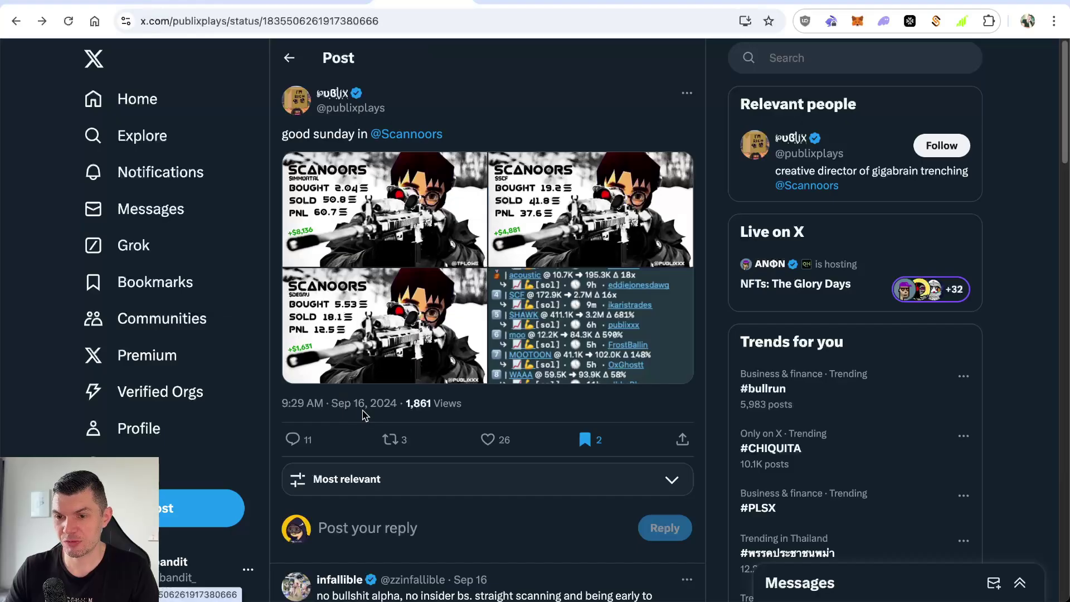
{"action": "key", "text": "ctrl+shift+Tab"}
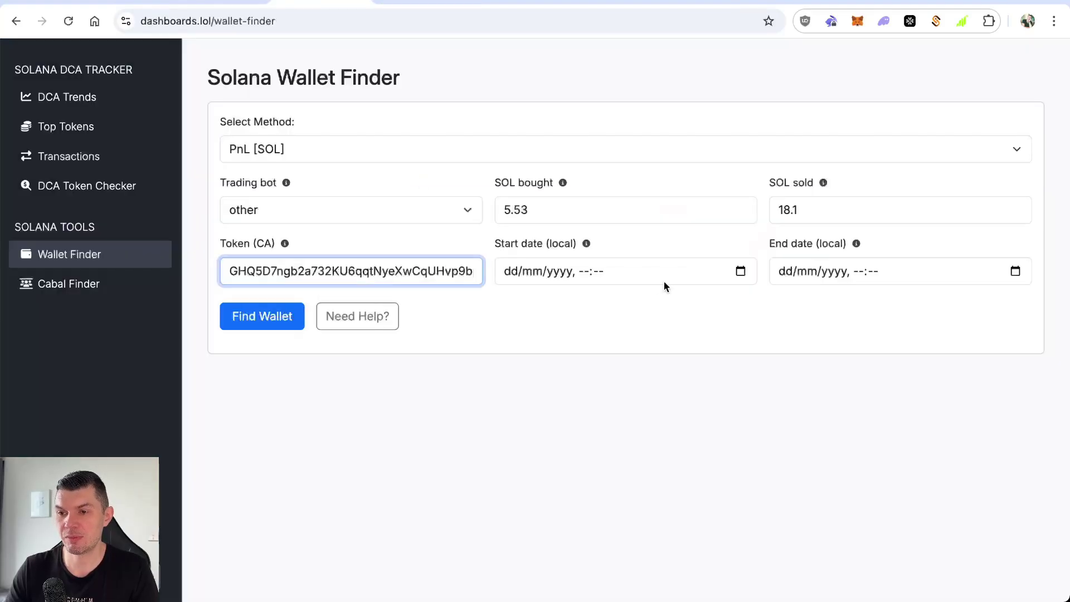
- Set the end date to 16/09 09:30 based on the post's posting time
{"action": "left_click", "coordinate": [786, 271]}
{"action": "type", "text": "18/09/2024, --:--"}
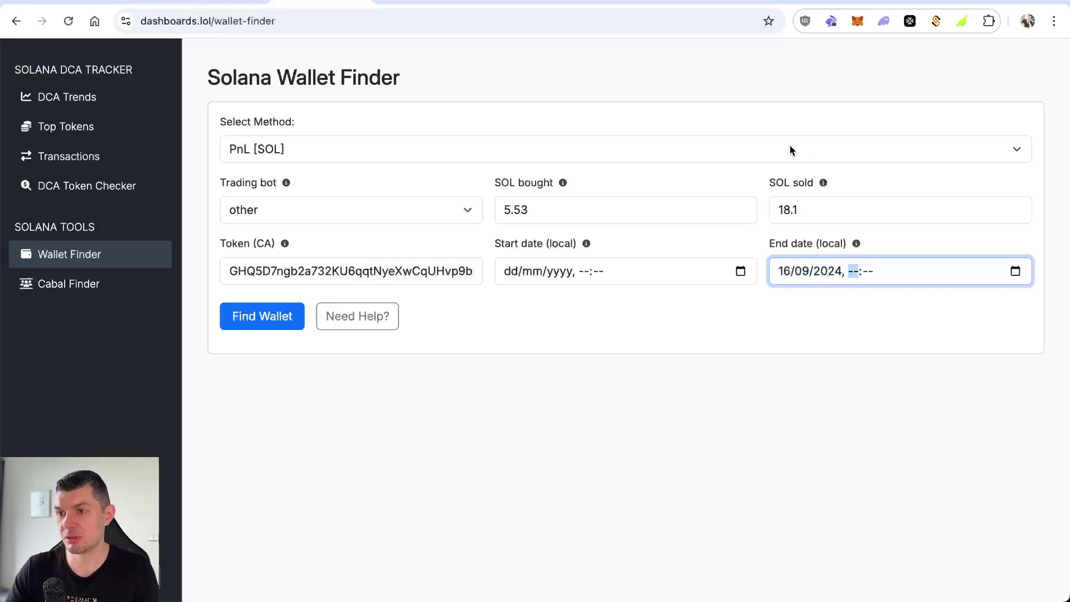
{"action": "key", "text": "ctrl+Tab"}
{"action": "key", "text": "ctrl+shift+Tab"}
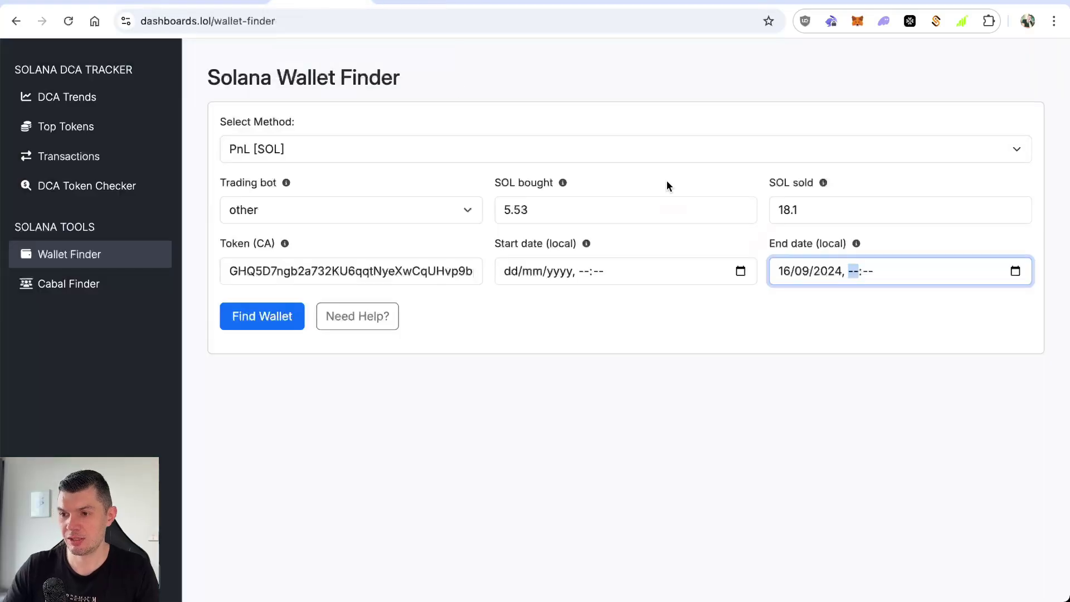
{"action": "type", "text": "09"}
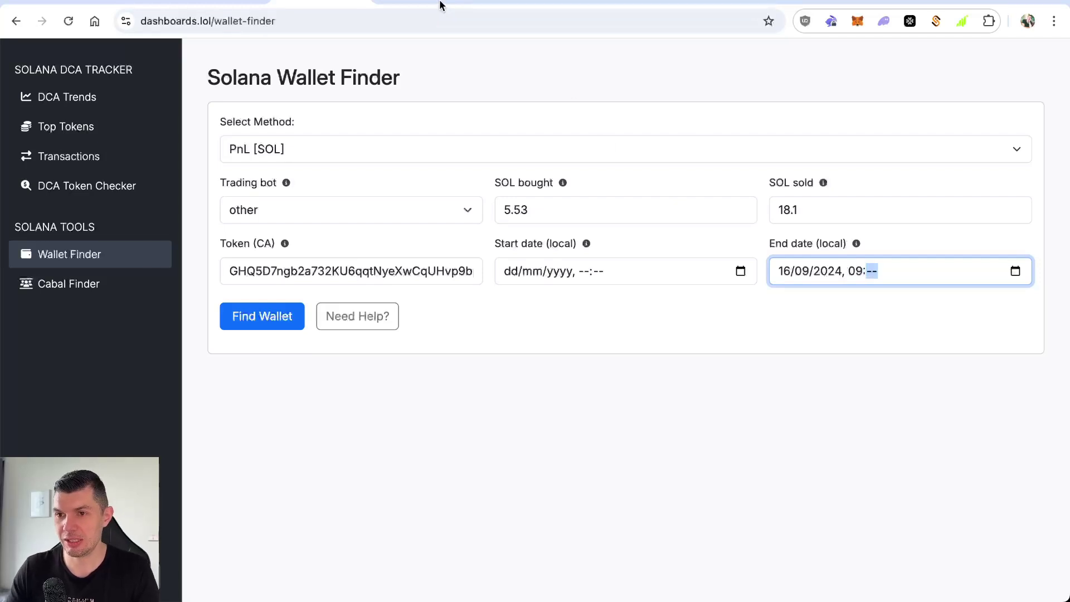
{"action": "key", "text": "ctrl+Tab"}
{"action": "key", "text": "ctrl+shift+Tab"}
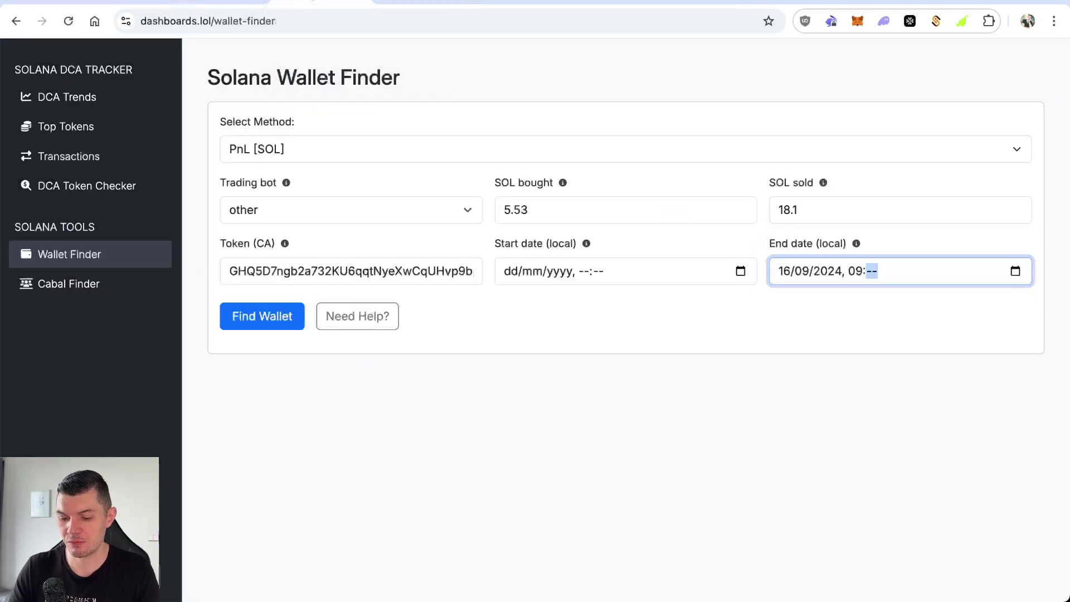
{"action": "type", "text": "29"}
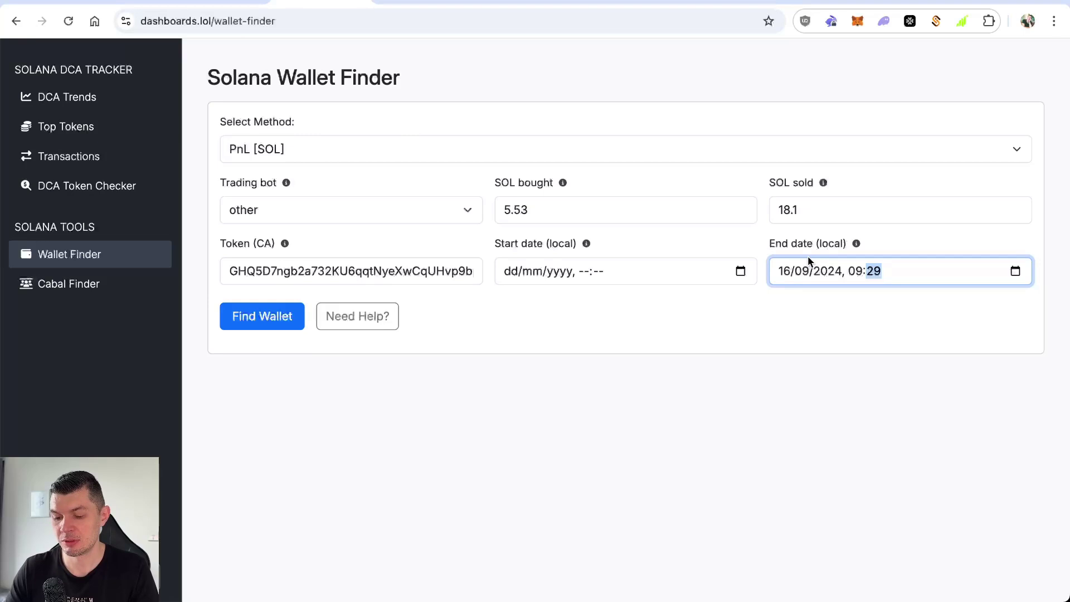
{"action": "key", "text": "Up"}
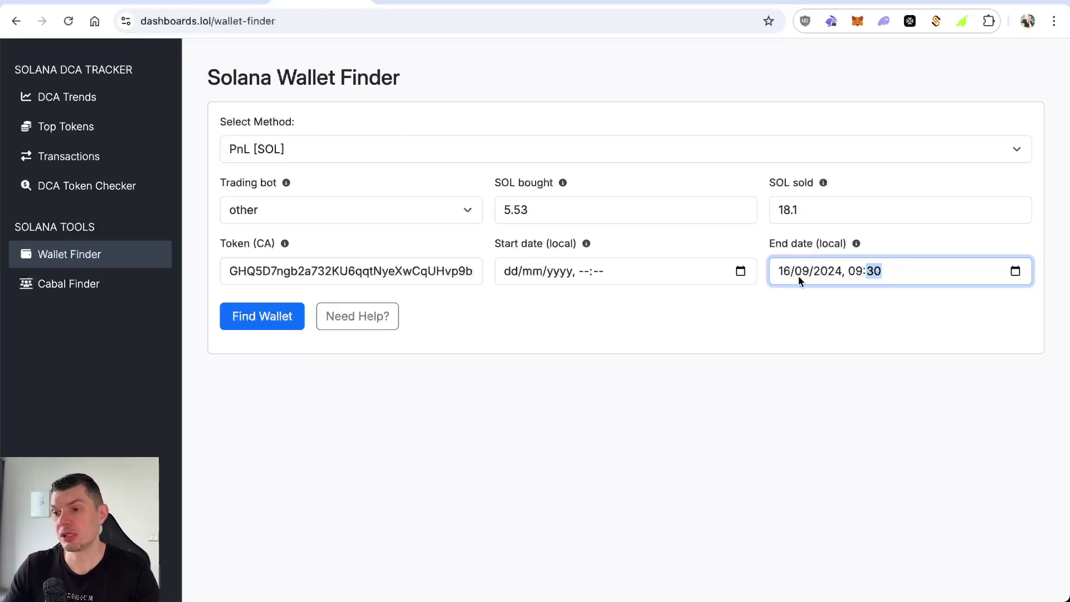
- Set the start date to 15/09 00:00 and run the wallet search
{"action": "left_click", "coordinate": [508, 270]}
{"action": "type", "text": "16/09/002024, --:--"}
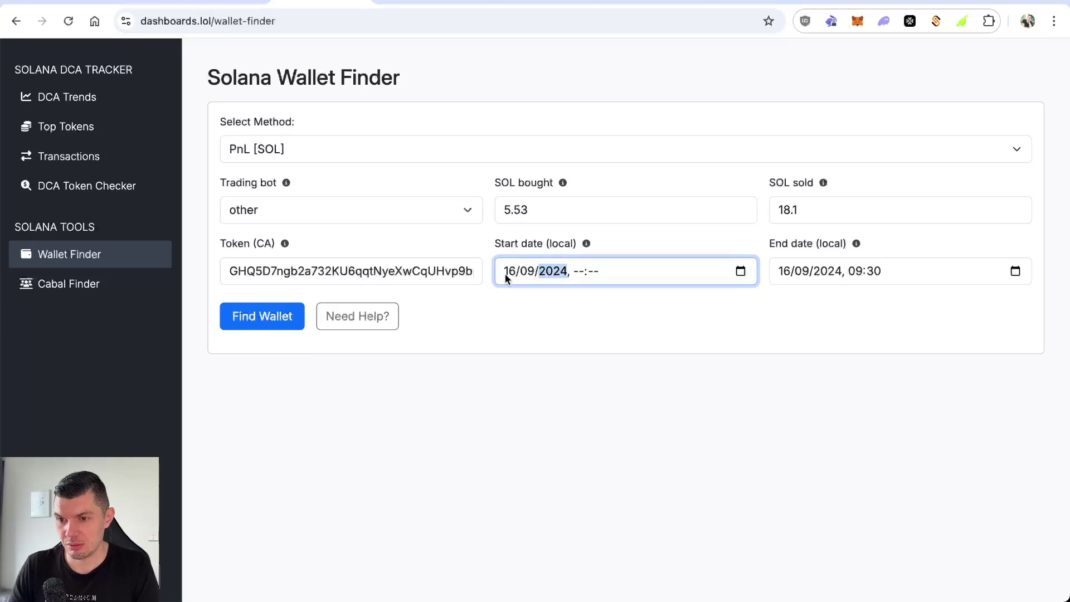
{"action": "left_click", "coordinate": [507, 279]}
{"action": "left_click", "coordinate": [573, 273]}
{"action": "type", "text": "0000"}
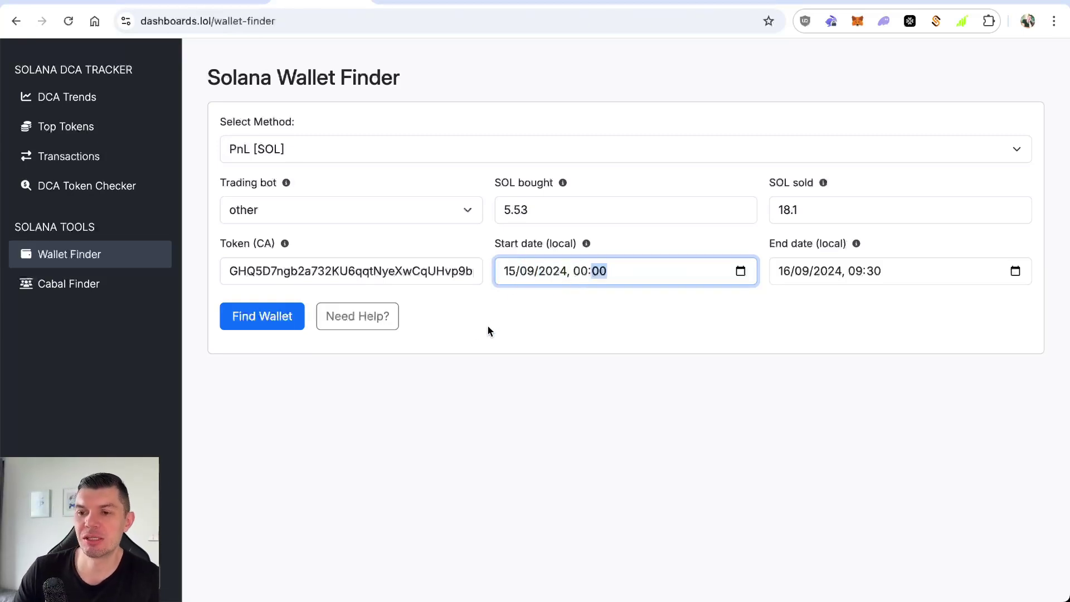
{"action": "left_click", "coordinate": [268, 319]}
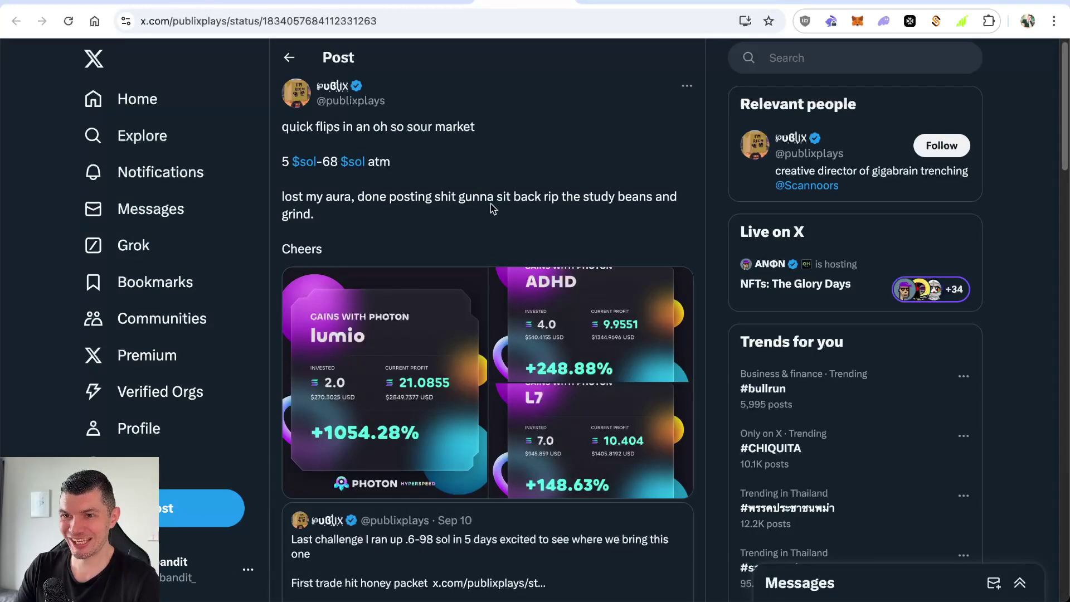
{"action": "scroll", "coordinate": [493, 196], "scroll_direction": "down", "scroll_amount": 1}
{"action": "scroll", "coordinate": [475, 250], "scroll_direction": "down", "scroll_amount": 1}
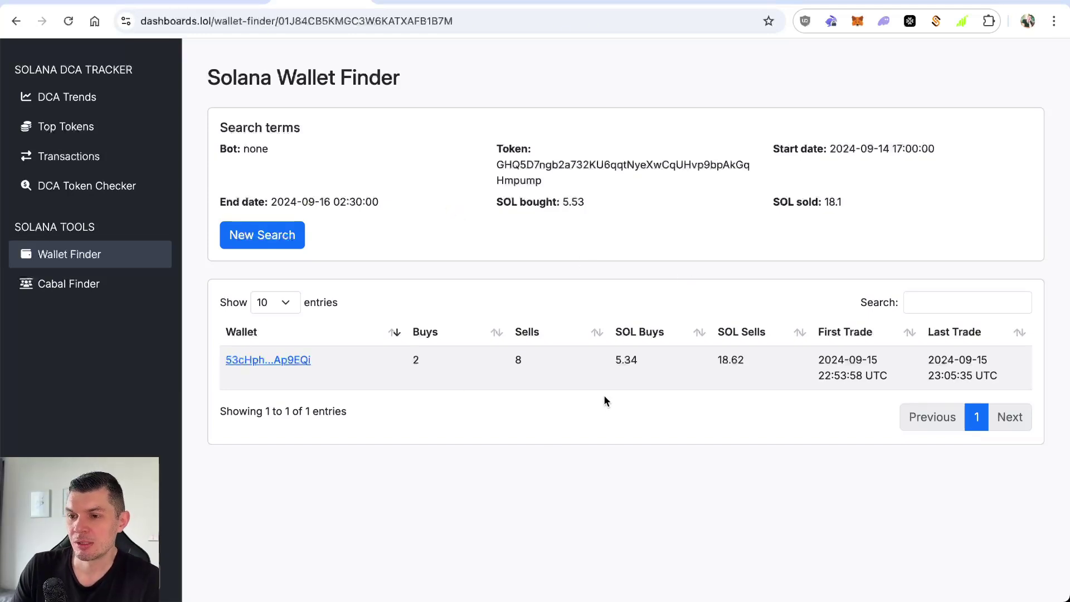
- Highlight the matching wallet's 5.34 SOL buy and compare its figures with the X post
{"action": "left_click_drag", "start_coordinate": [642, 359], "coordinate": [610, 361]}
{"action": "left_click", "coordinate": [718, 364]}
{"action": "left_click", "coordinate": [743, 416]}
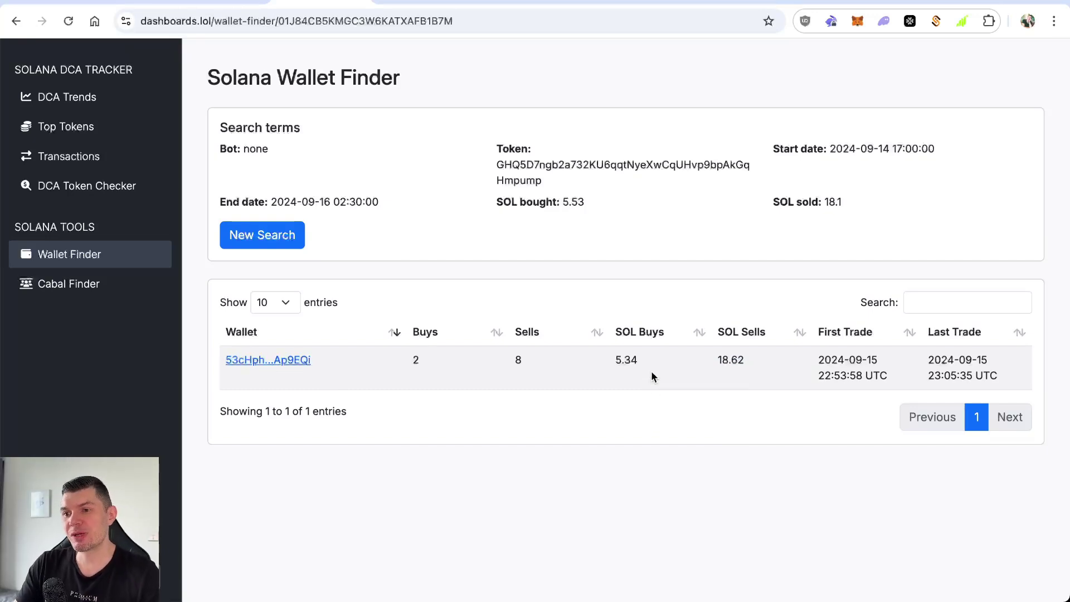
{"action": "double_click", "coordinate": [629, 361]}
{"action": "left_click_drag", "start_coordinate": [629, 362], "coordinate": [596, 217]}
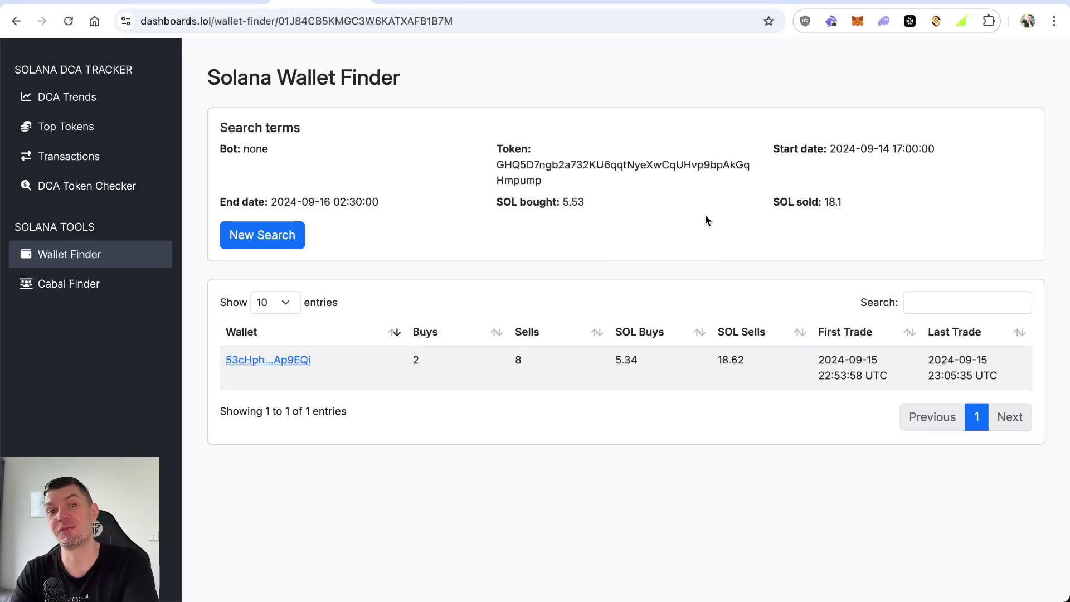
{"action": "key", "text": "alt+Left"}
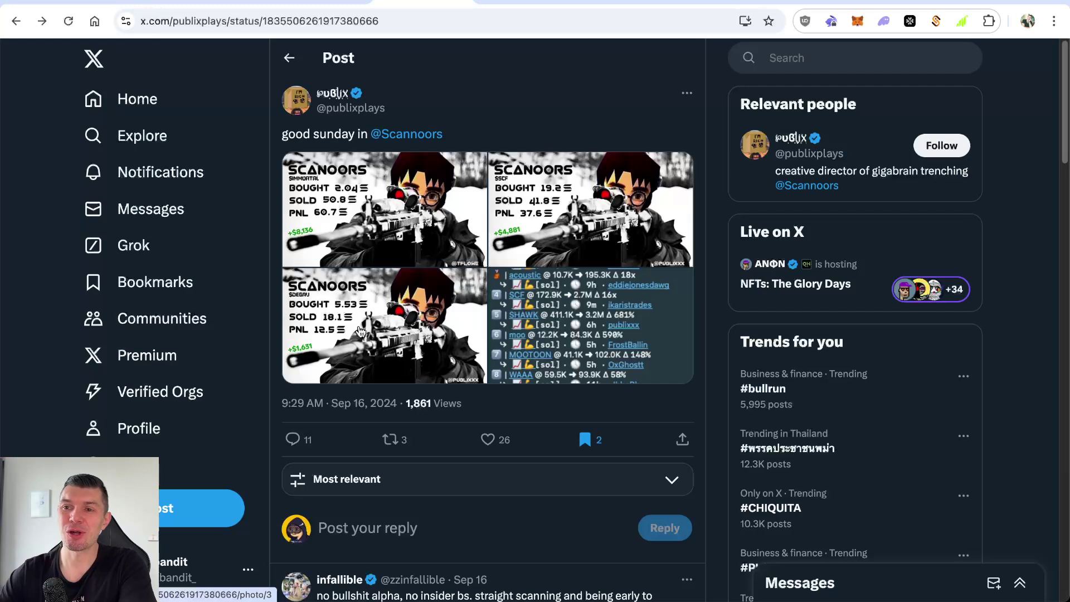
{"action": "key", "text": "alt+Right"}
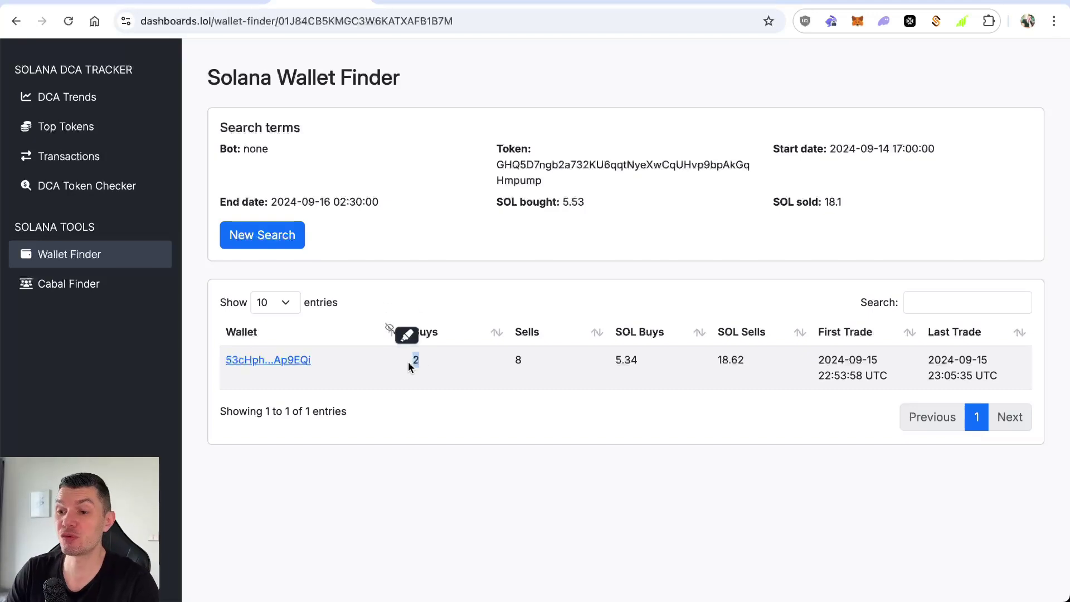
- Clear the highlights and open the matching wallet's Solscan account page
{"action": "left_click", "coordinate": [555, 371]}
{"action": "left_click", "coordinate": [600, 424]}
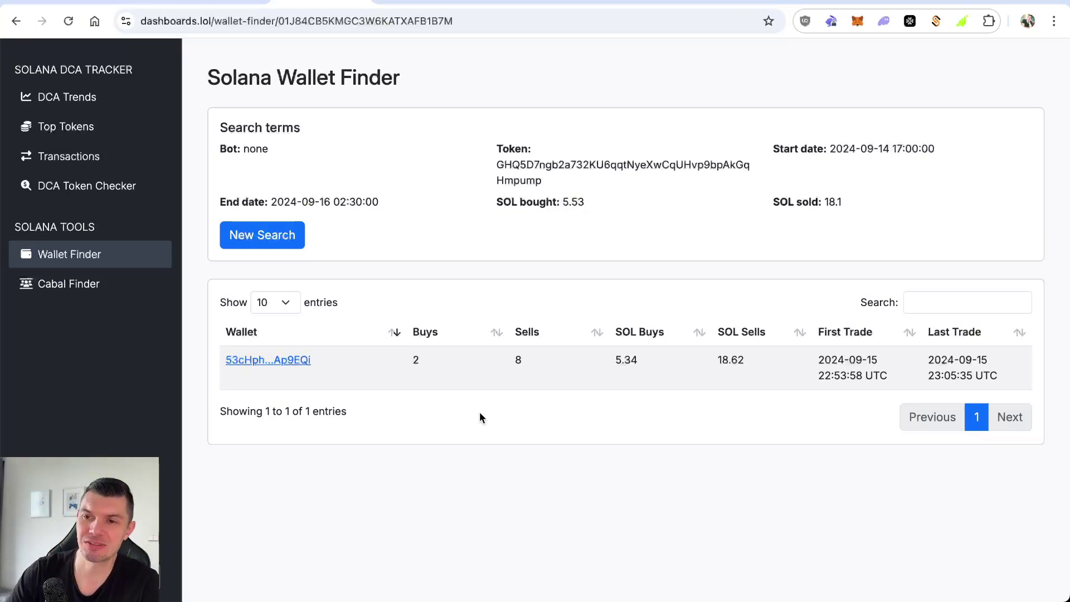
{"action": "left_click", "coordinate": [302, 361]}
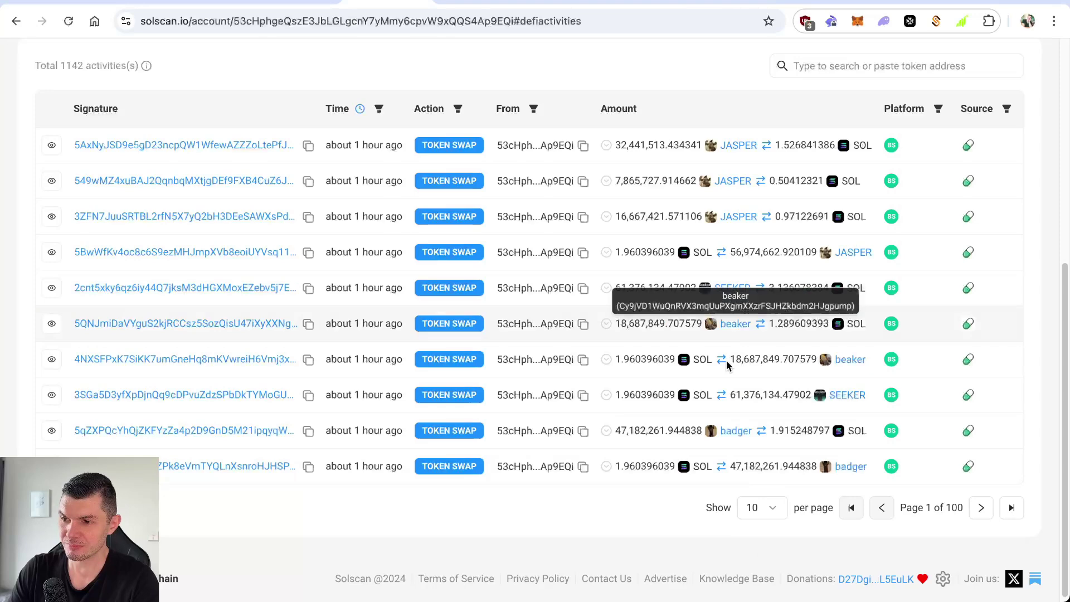
- Show 100 DeFi activities per page and check the 19.279 WSOL swap amount
{"action": "left_click", "coordinate": [769, 505]}
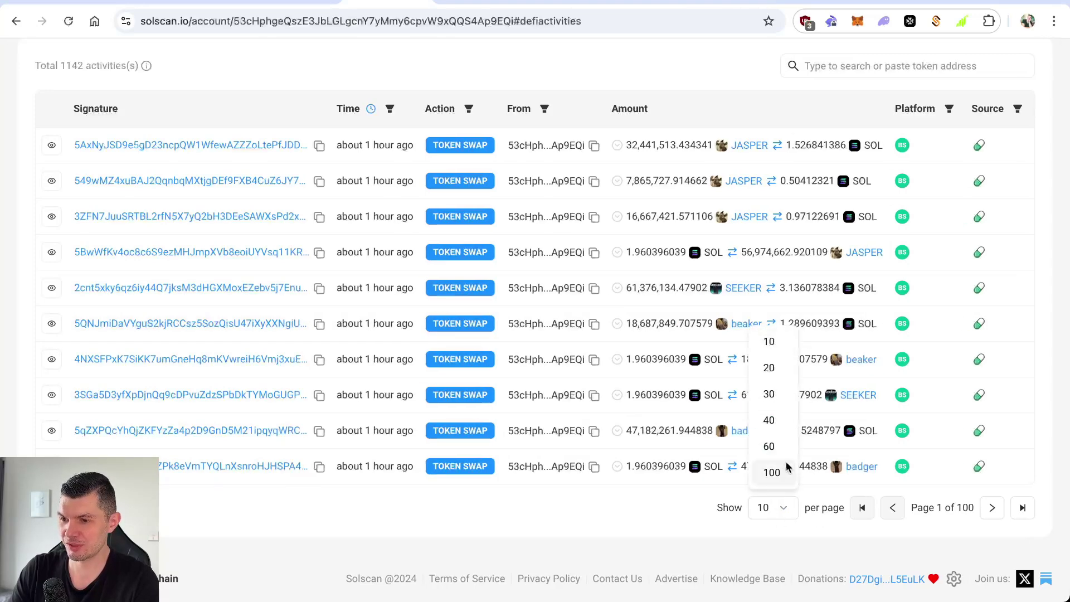
{"action": "left_click", "coordinate": [771, 472]}
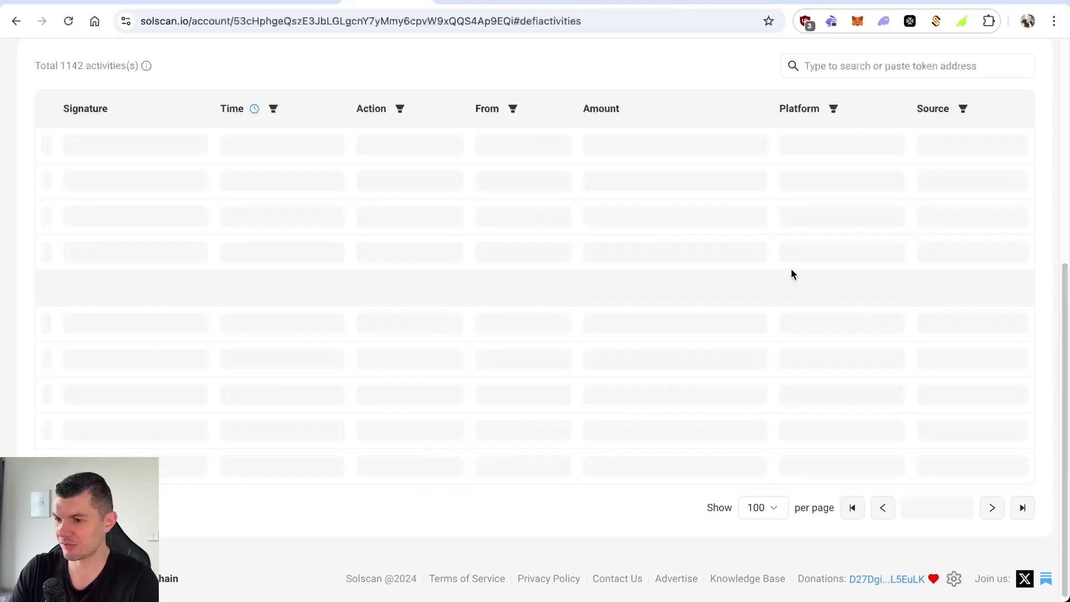
{"action": "scroll", "coordinate": [794, 272], "scroll_direction": "down", "scroll_amount": 4}
{"action": "scroll", "coordinate": [799, 276], "scroll_direction": "down", "scroll_amount": 5}
{"action": "scroll", "coordinate": [800, 279], "scroll_direction": "down", "scroll_amount": 1}
{"action": "scroll", "coordinate": [800, 279], "scroll_direction": "down", "scroll_amount": 3}
{"action": "scroll", "coordinate": [798, 281], "scroll_direction": "down", "scroll_amount": 2}
{"action": "scroll", "coordinate": [797, 283], "scroll_direction": "down", "scroll_amount": 1}
{"action": "scroll", "coordinate": [796, 314], "scroll_direction": "down", "scroll_amount": 5}
{"action": "scroll", "coordinate": [786, 305], "scroll_direction": "up", "scroll_amount": 1}
{"action": "scroll", "coordinate": [781, 284], "scroll_direction": "up", "scroll_amount": 2}
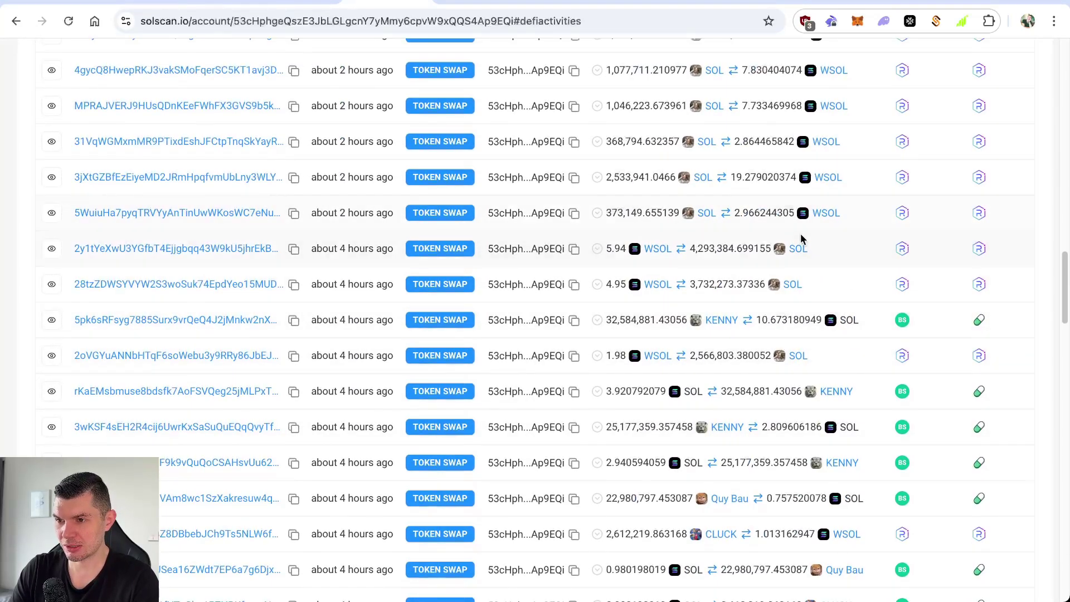
{"action": "scroll", "coordinate": [801, 241], "scroll_direction": "up", "scroll_amount": 1}
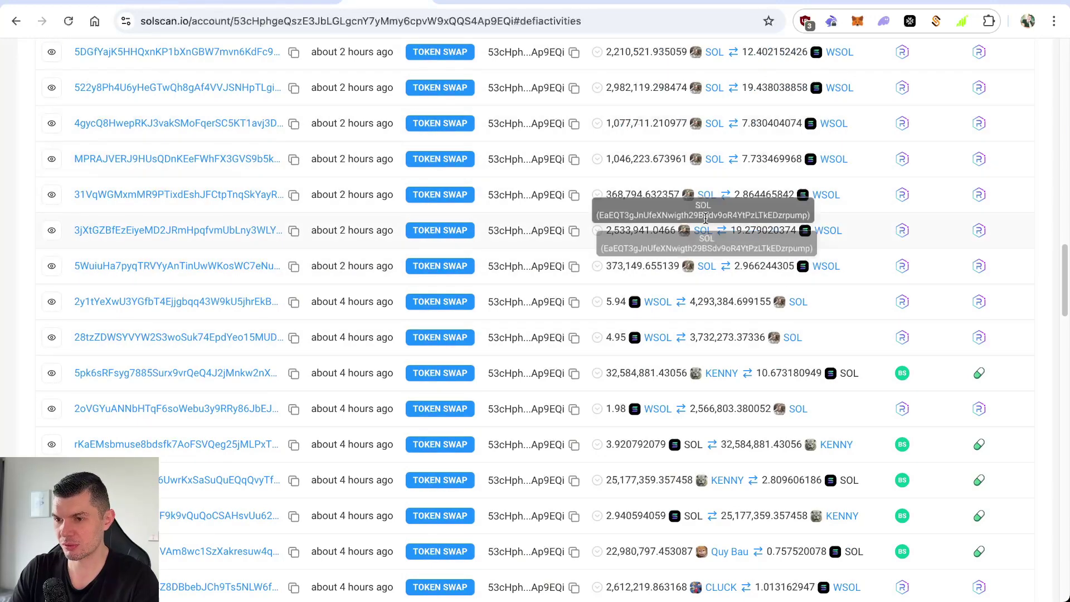
{"action": "scroll", "coordinate": [705, 216], "scroll_direction": "up", "scroll_amount": 1}
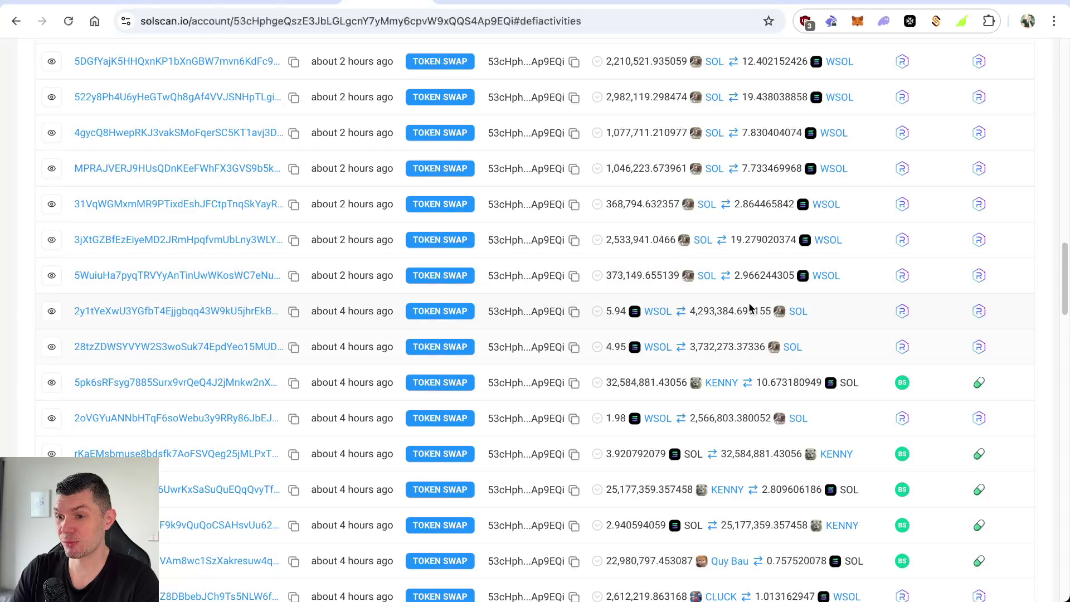
{"action": "scroll", "coordinate": [766, 341], "scroll_direction": "up", "scroll_amount": 1}
{"action": "scroll", "coordinate": [727, 305], "scroll_direction": "up", "scroll_amount": 1}
{"action": "left_click_drag", "start_coordinate": [748, 279], "coordinate": [799, 278]}
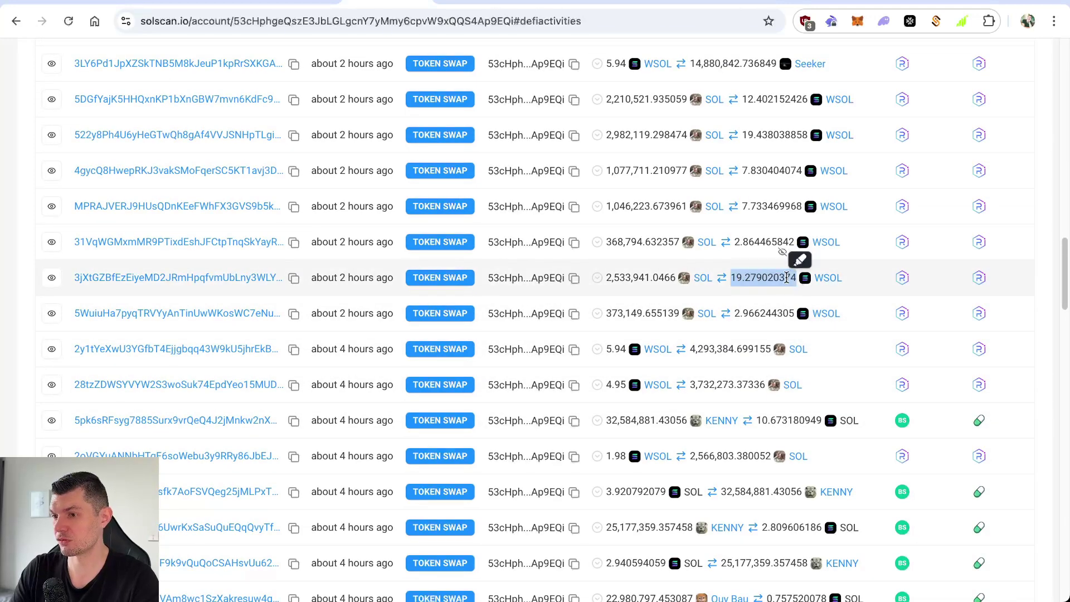
{"action": "left_click", "coordinate": [782, 297]}
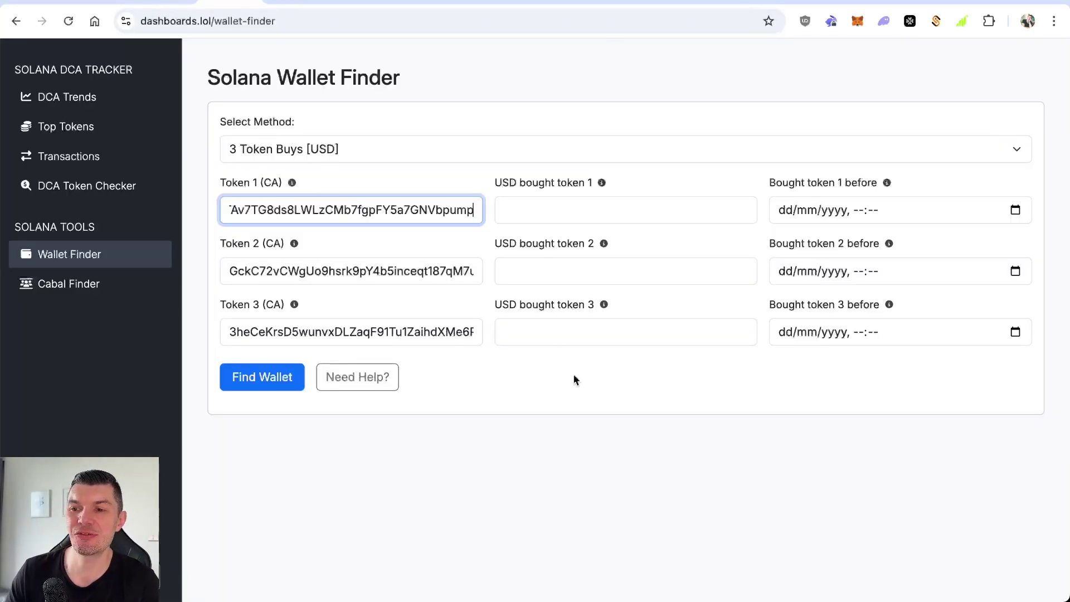
{"action": "left_click", "coordinate": [573, 379]}
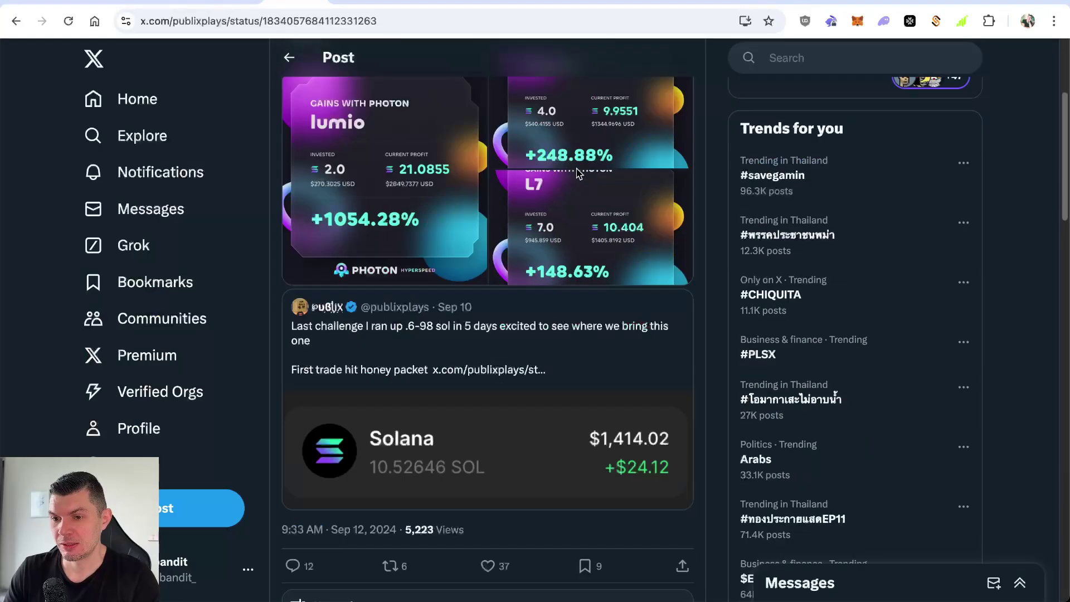
{"action": "scroll", "coordinate": [575, 180], "scroll_direction": "up", "scroll_amount": 2}
{"action": "scroll", "coordinate": [575, 180], "scroll_direction": "up", "scroll_amount": 2}
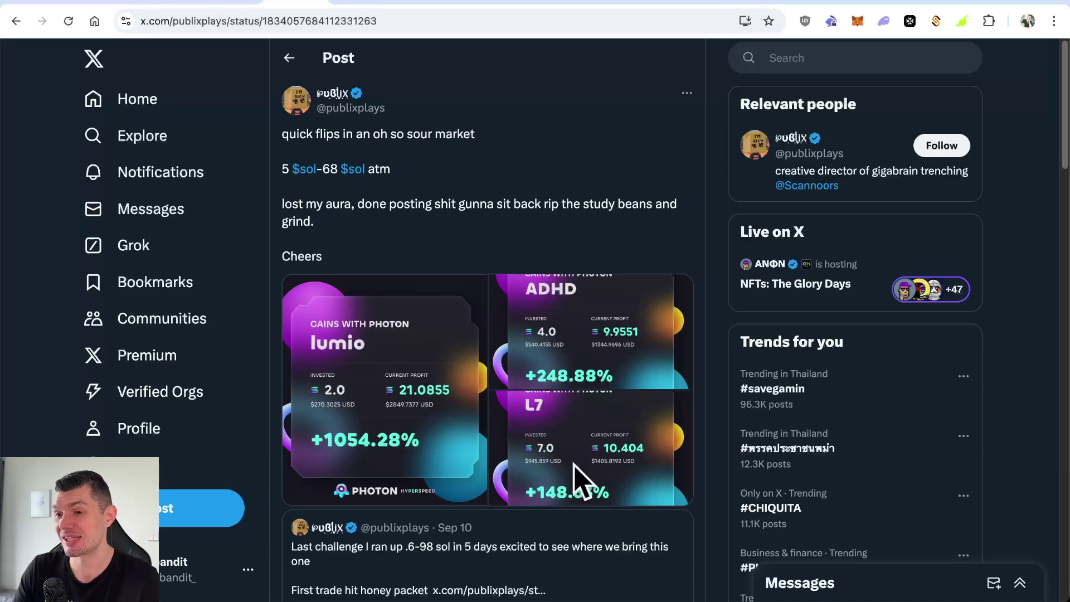
{"action": "scroll", "coordinate": [539, 209], "scroll_direction": "down", "scroll_amount": 2}
{"action": "scroll", "coordinate": [539, 210], "scroll_direction": "down", "scroll_amount": 3}
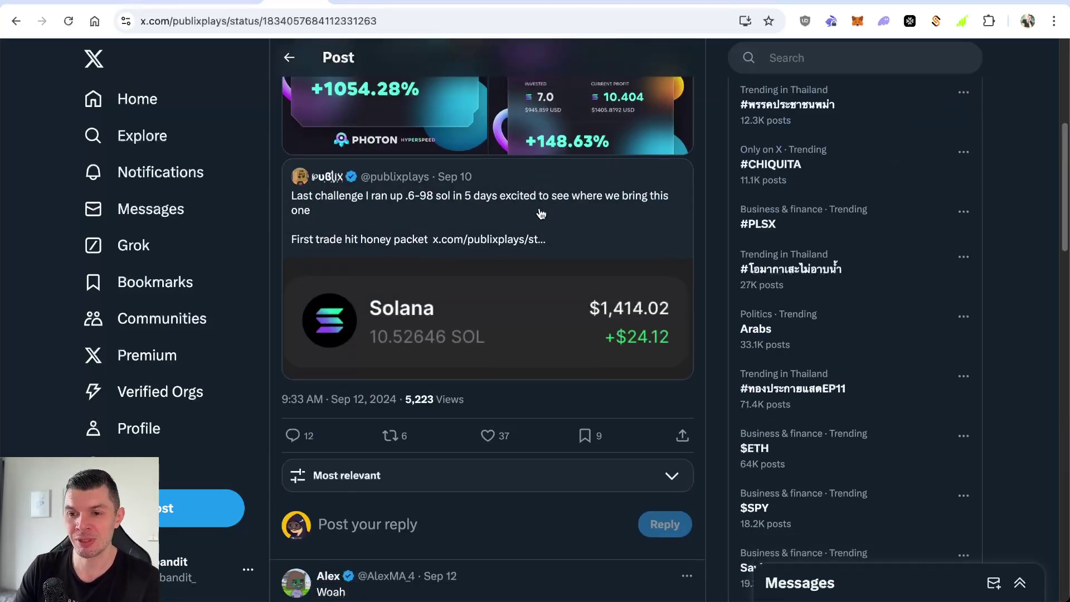
{"action": "scroll", "coordinate": [540, 214], "scroll_direction": "down", "scroll_amount": 1}
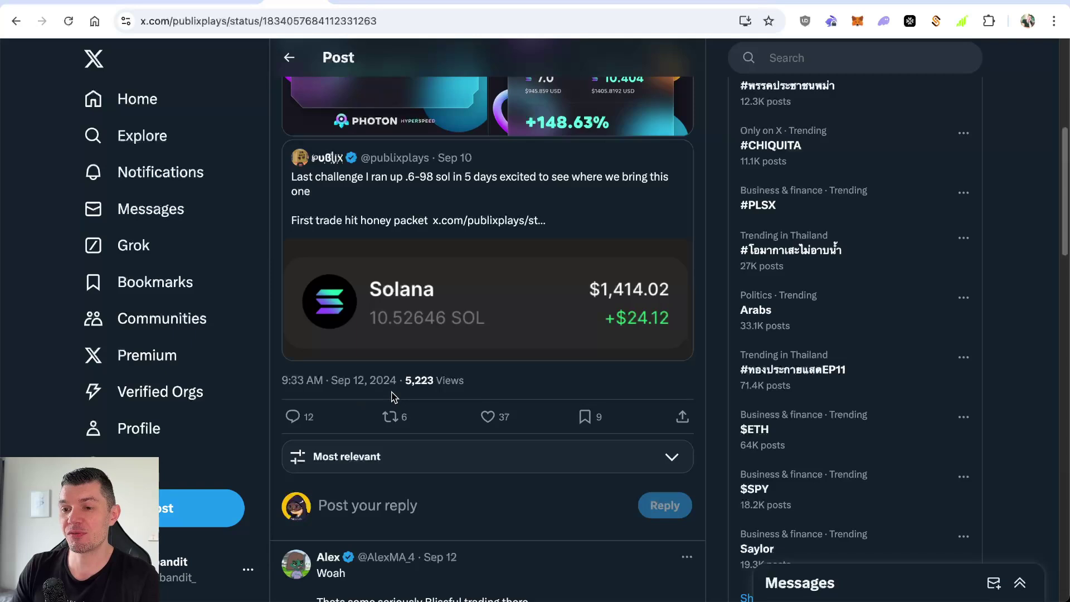
- Set token 1's bought-before date to 12/09/2024 09:34, checked against the post
{"action": "left_click", "coordinate": [234, 4]}
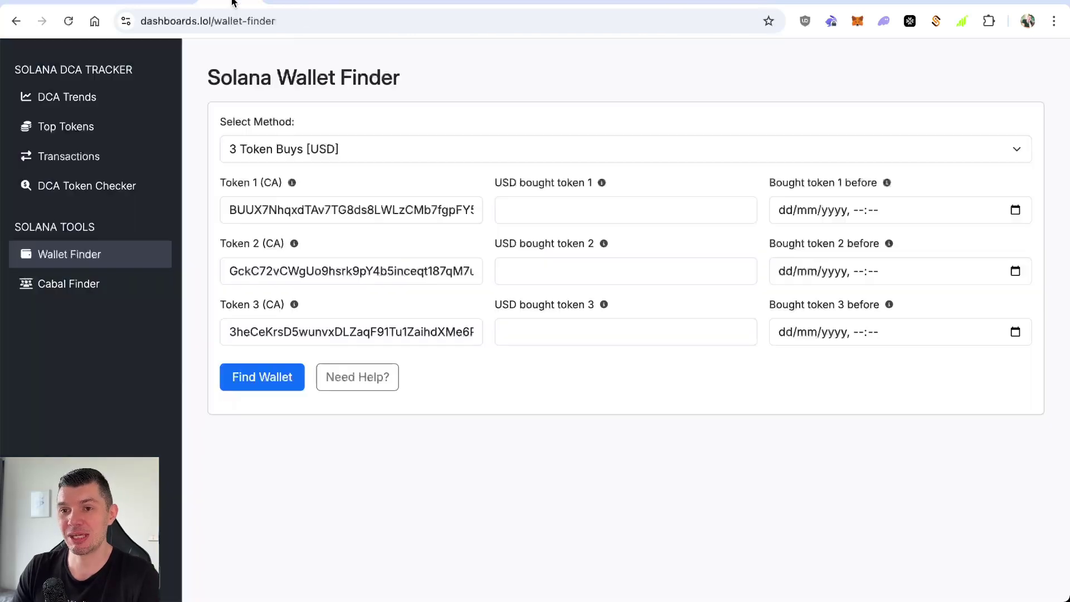
{"action": "left_click", "coordinate": [782, 210]}
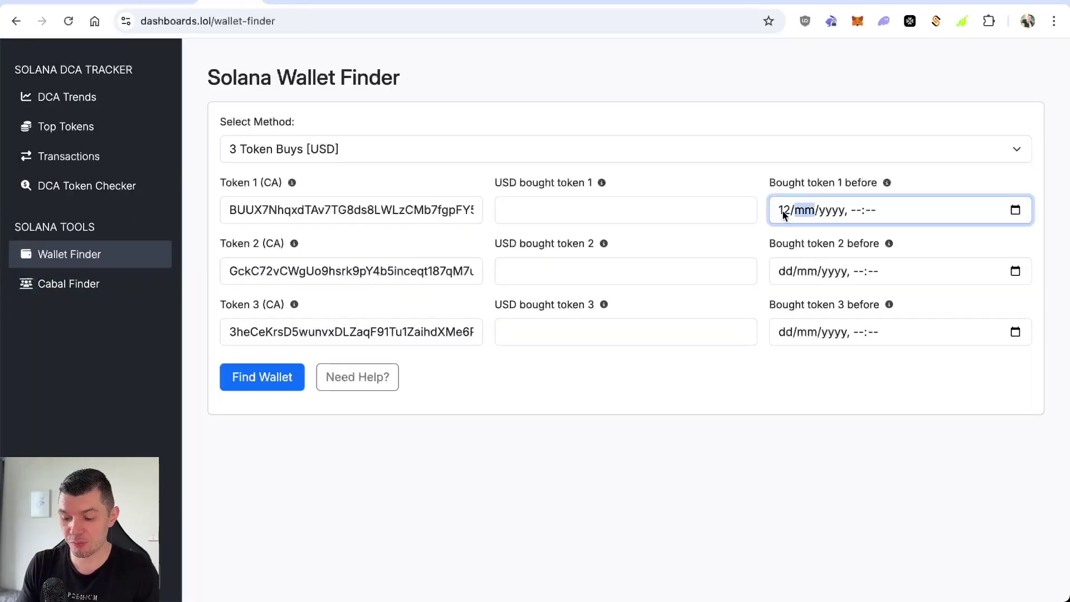
{"action": "type", "text": "12/09/2024"}
{"action": "left_click", "coordinate": [256, 3]}
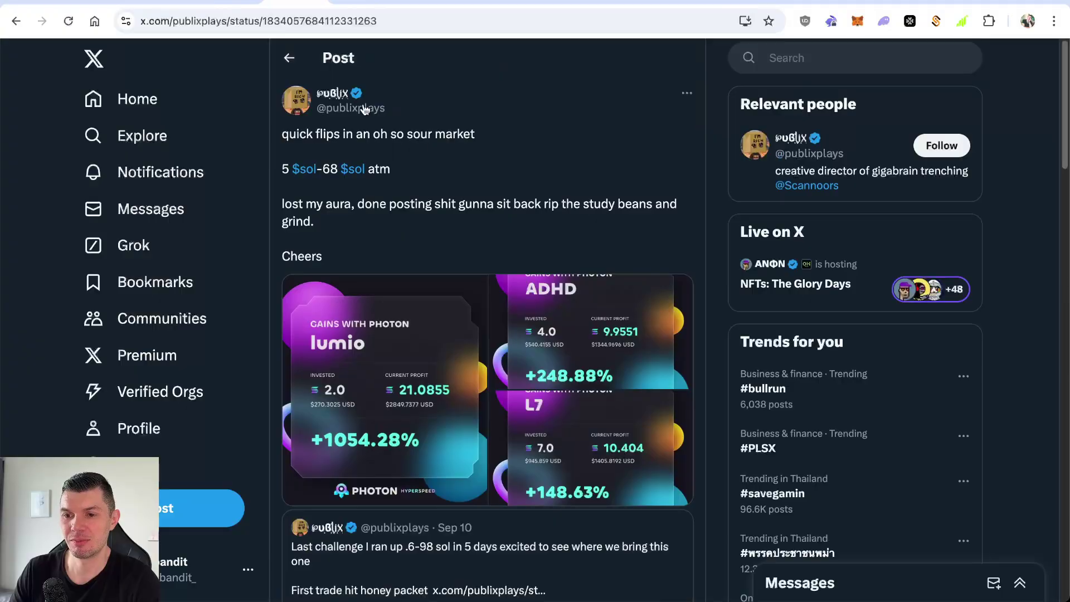
{"action": "left_click", "coordinate": [235, 3]}
- Fill the USD bought fields with 270, 540 and 945 from the autofill suggestions
{"action": "left_click", "coordinate": [574, 215]}
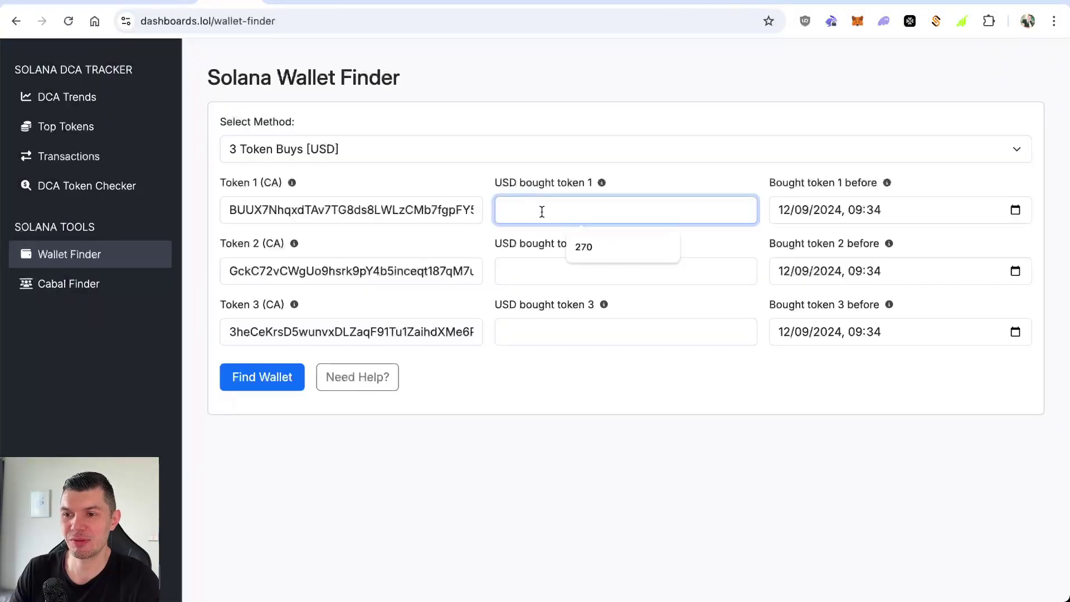
{"action": "left_click", "coordinate": [578, 249]}
{"action": "left_click", "coordinate": [552, 267]}
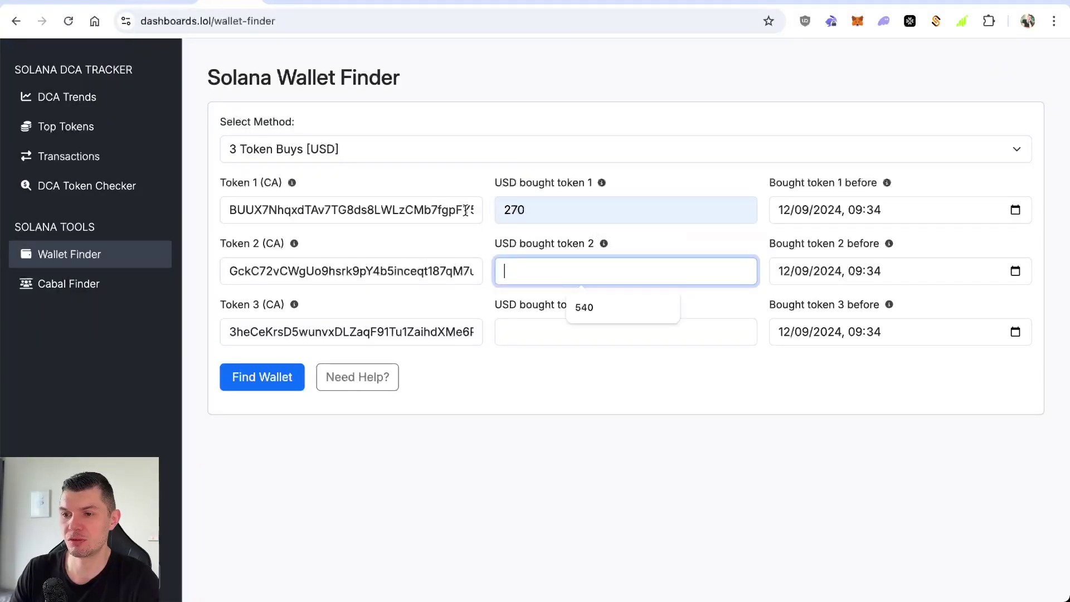
{"action": "left_click", "coordinate": [585, 314]}
{"action": "left_click", "coordinate": [584, 334]}
{"action": "left_click", "coordinate": [585, 367]}
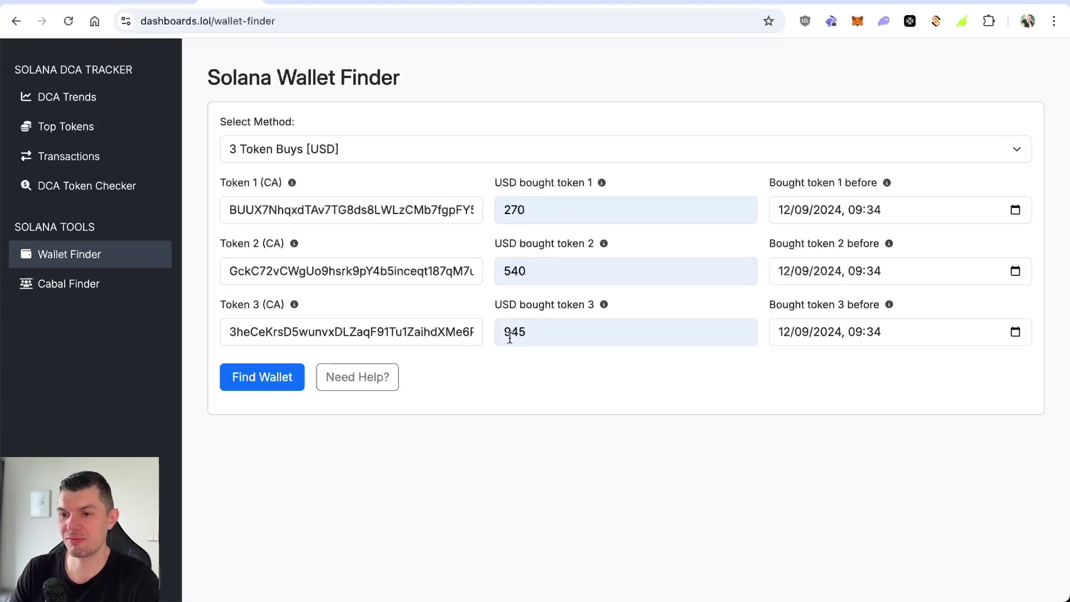
{"action": "left_click", "coordinate": [298, 4]}
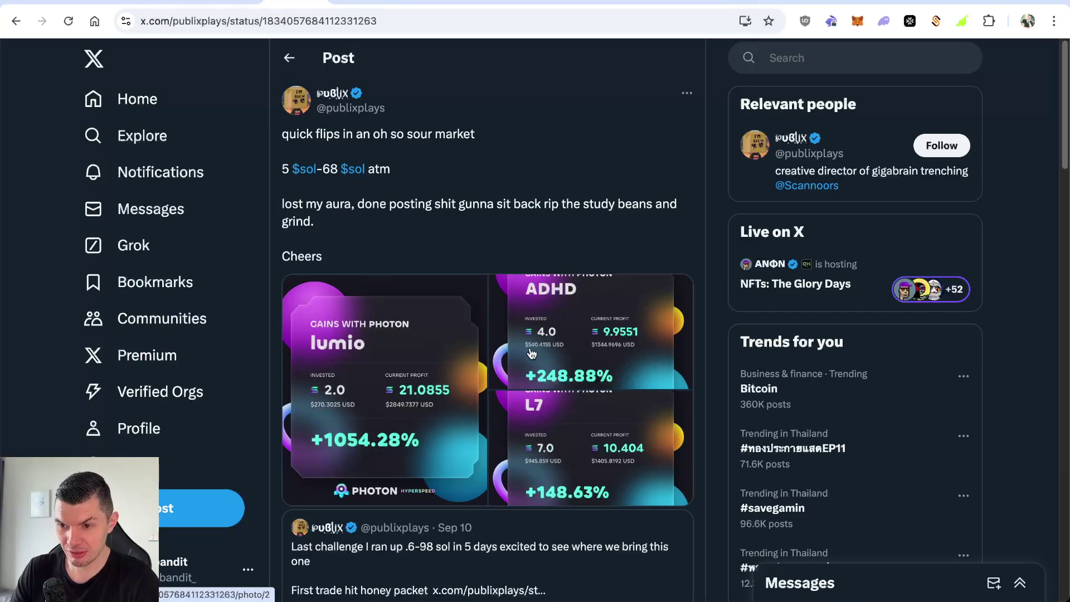
{"action": "left_click", "coordinate": [222, 3]}
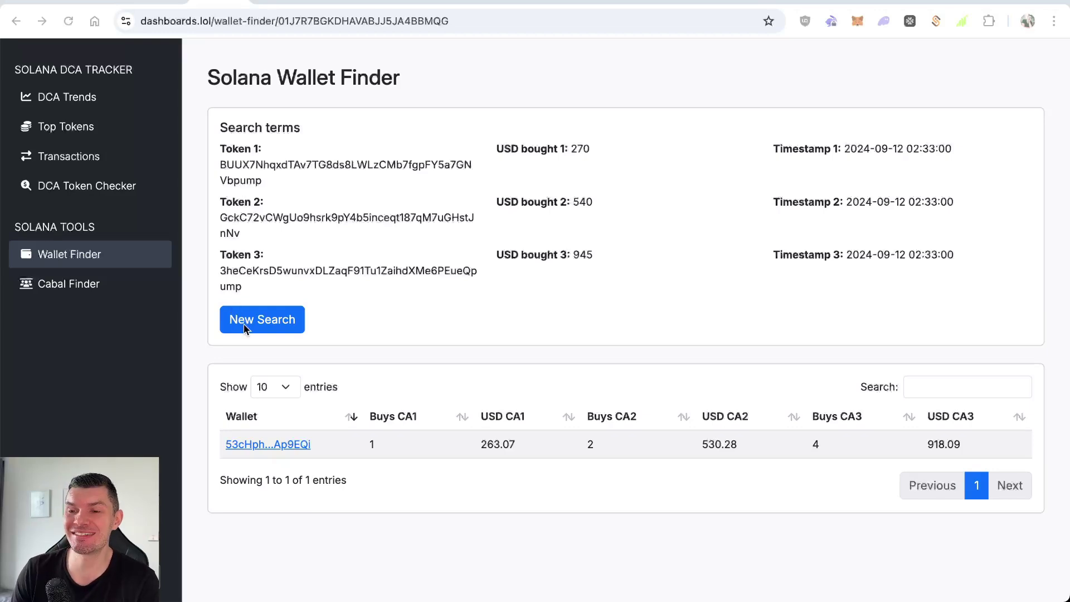
- Open the found wallet on Solscan, view its DeFi activities, and return to the results
{"action": "left_click", "coordinate": [279, 446]}
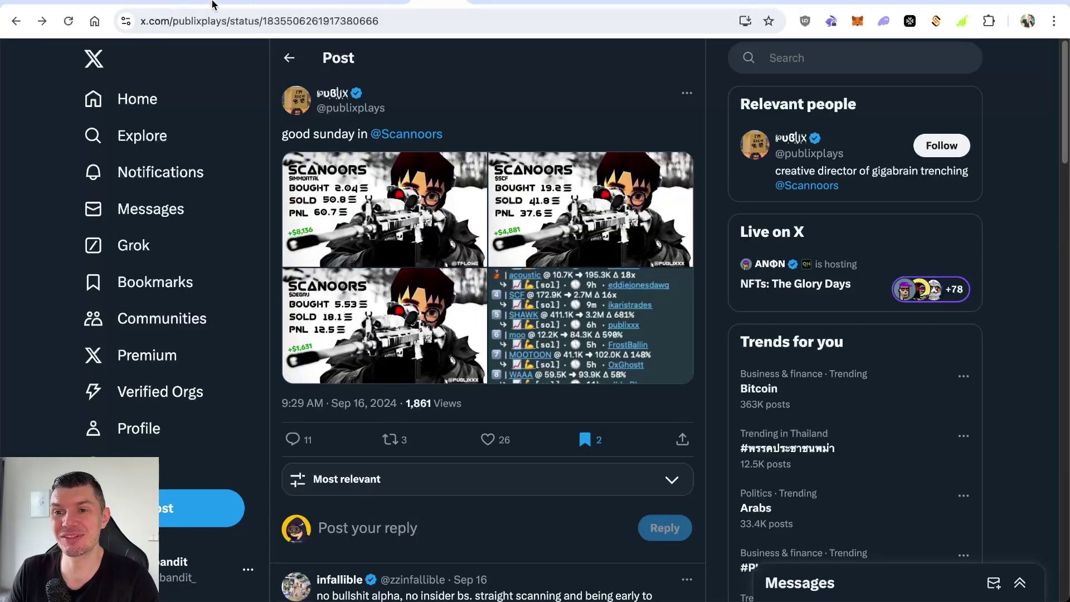
{"action": "left_click", "coordinate": [267, 4]}
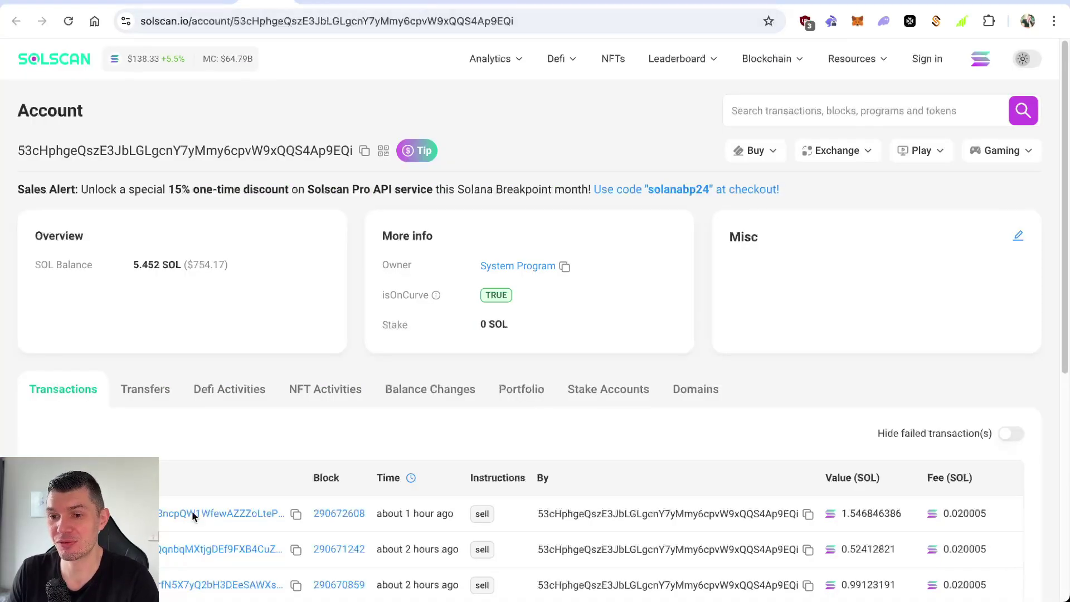
{"action": "left_click", "coordinate": [257, 392]}
{"action": "scroll", "coordinate": [817, 290], "scroll_direction": "down", "scroll_amount": 1}
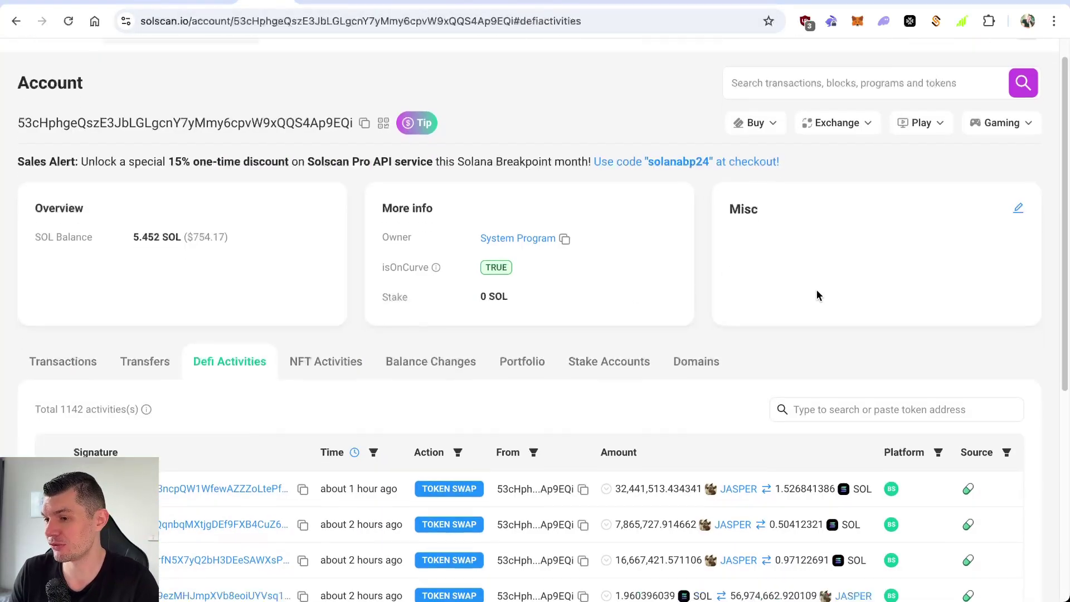
{"action": "scroll", "coordinate": [820, 276], "scroll_direction": "down", "scroll_amount": 4}
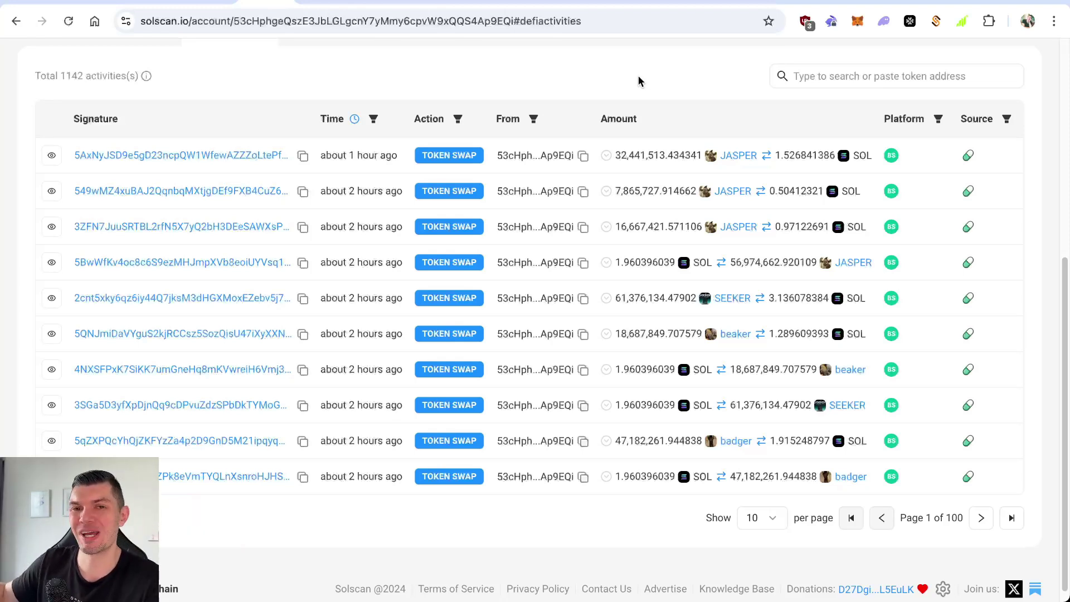
{"action": "left_click", "coordinate": [201, 5]}
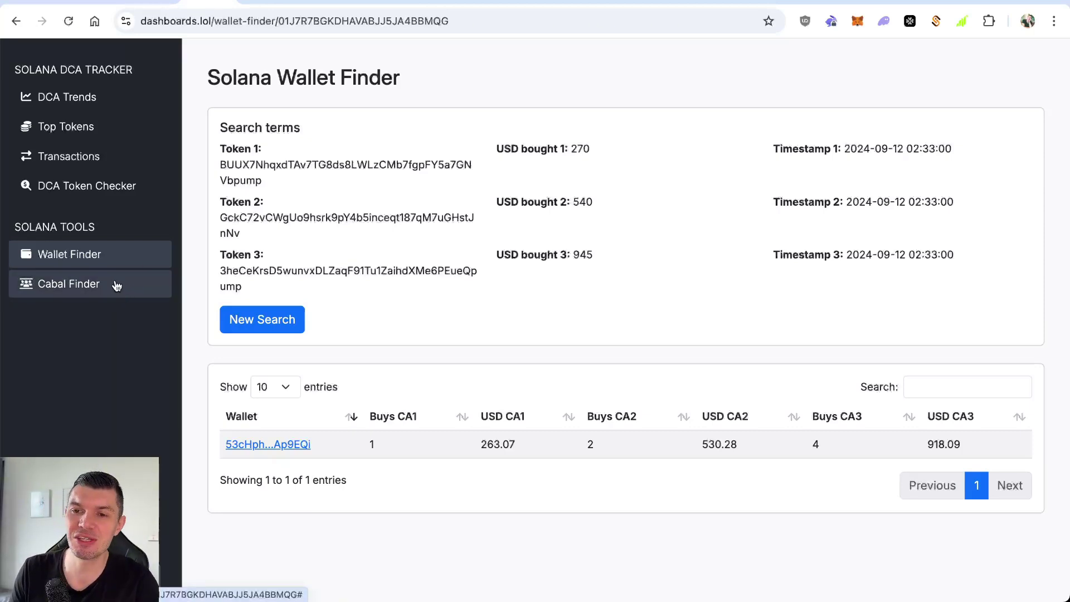
- Open DCA Trends and the MOODENG token's DCA details from Top Tokens
{"action": "left_click", "coordinate": [97, 109]}
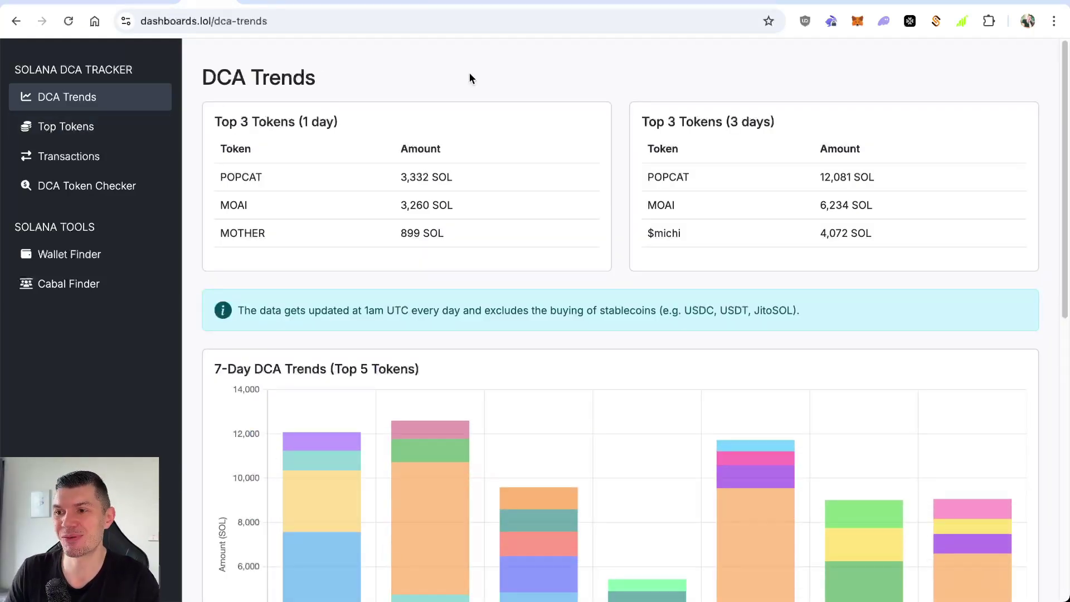
{"action": "scroll", "coordinate": [733, 234], "scroll_direction": "down", "scroll_amount": 2}
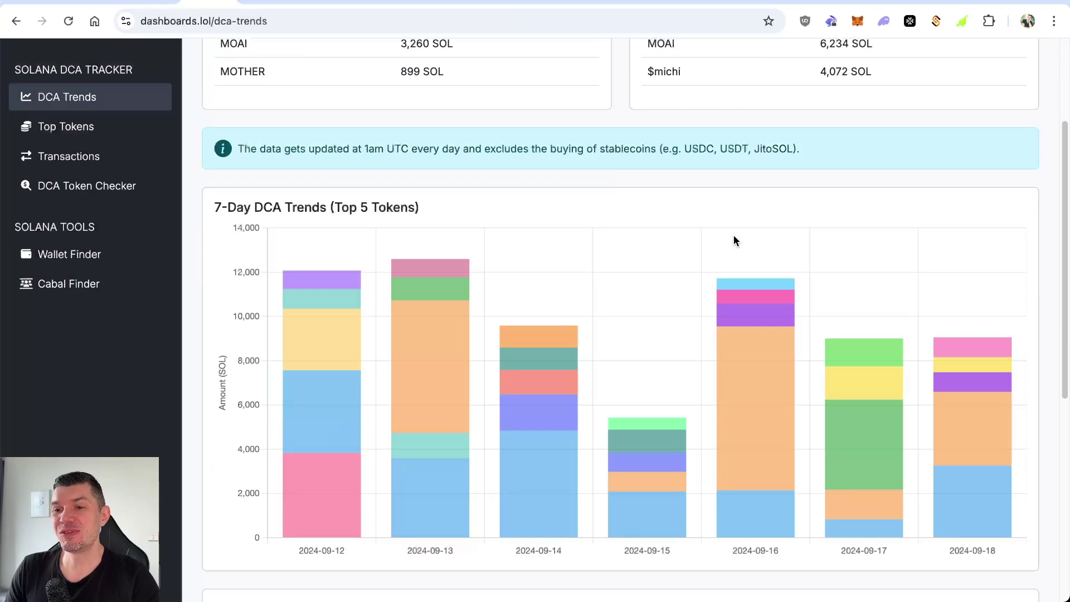
{"action": "scroll", "coordinate": [731, 243], "scroll_direction": "up", "scroll_amount": 2}
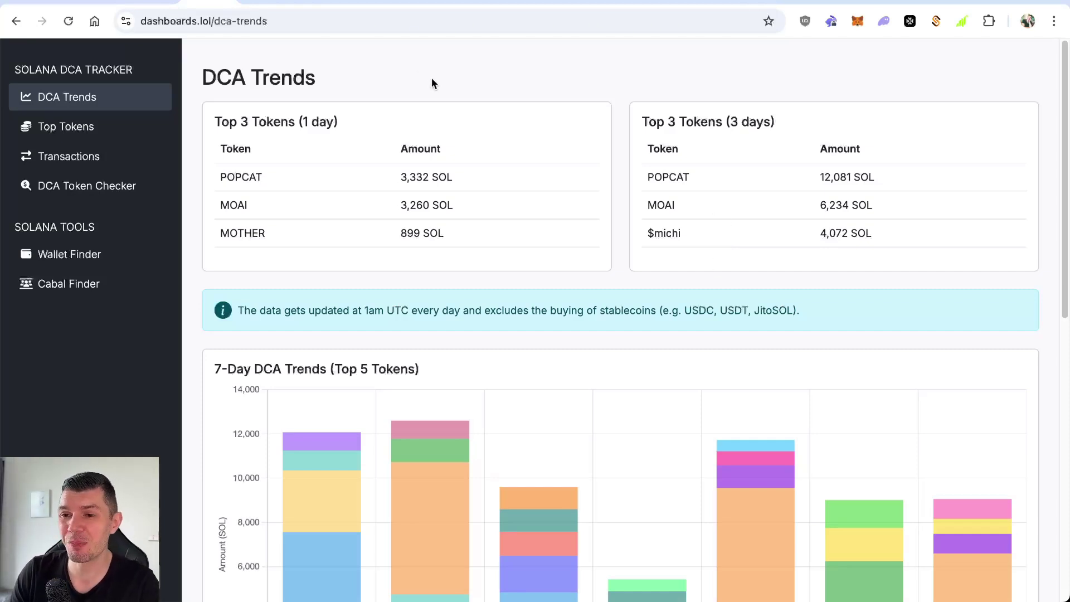
{"action": "scroll", "coordinate": [497, 106], "scroll_direction": "down", "scroll_amount": 5}
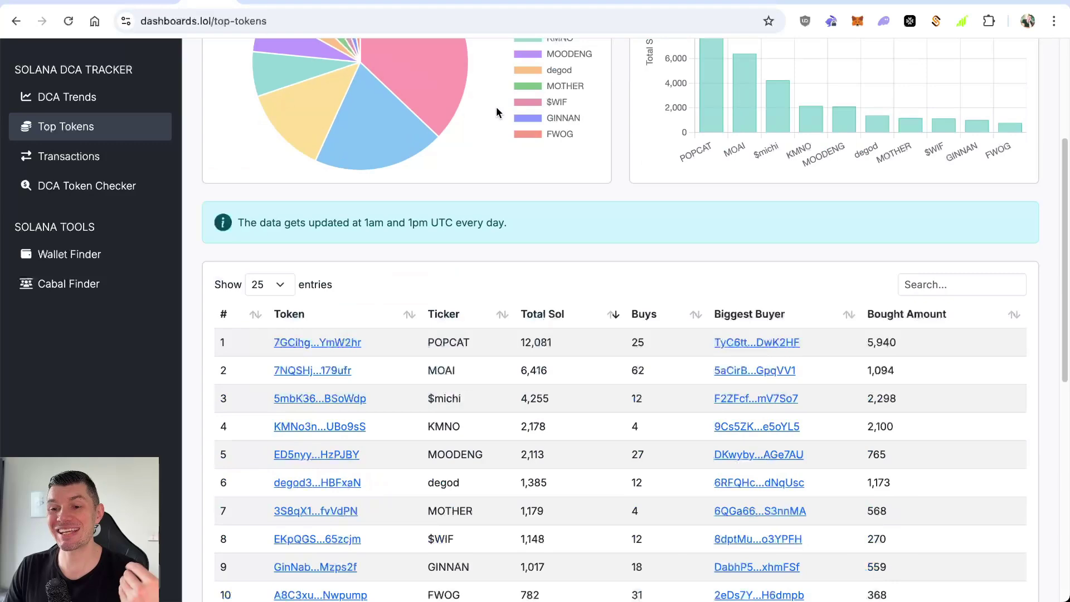
{"action": "scroll", "coordinate": [486, 365], "scroll_direction": "down", "scroll_amount": 1}
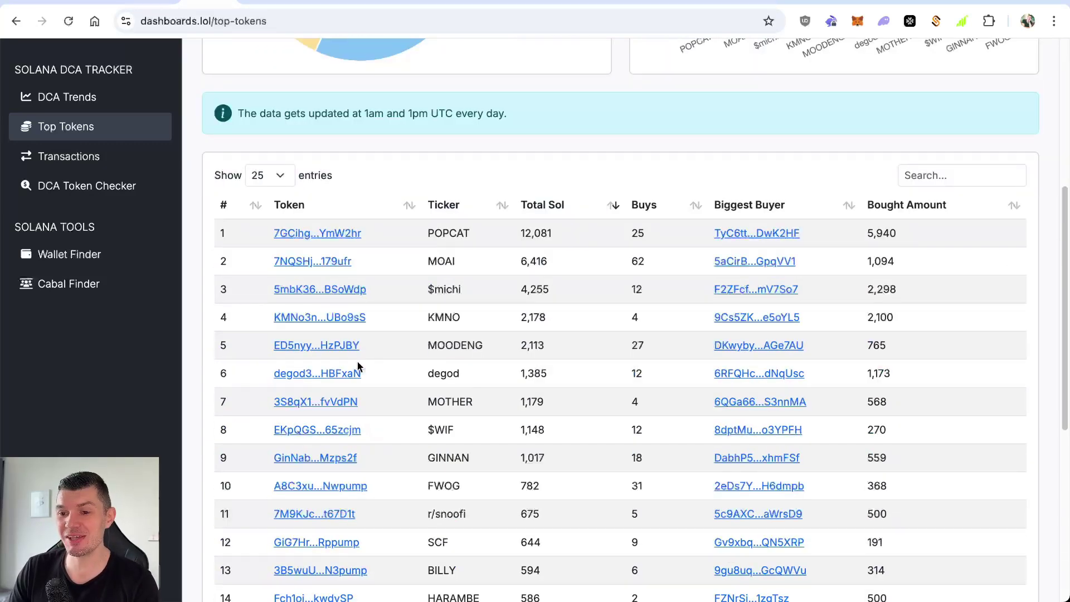
{"action": "left_click", "coordinate": [328, 347]}
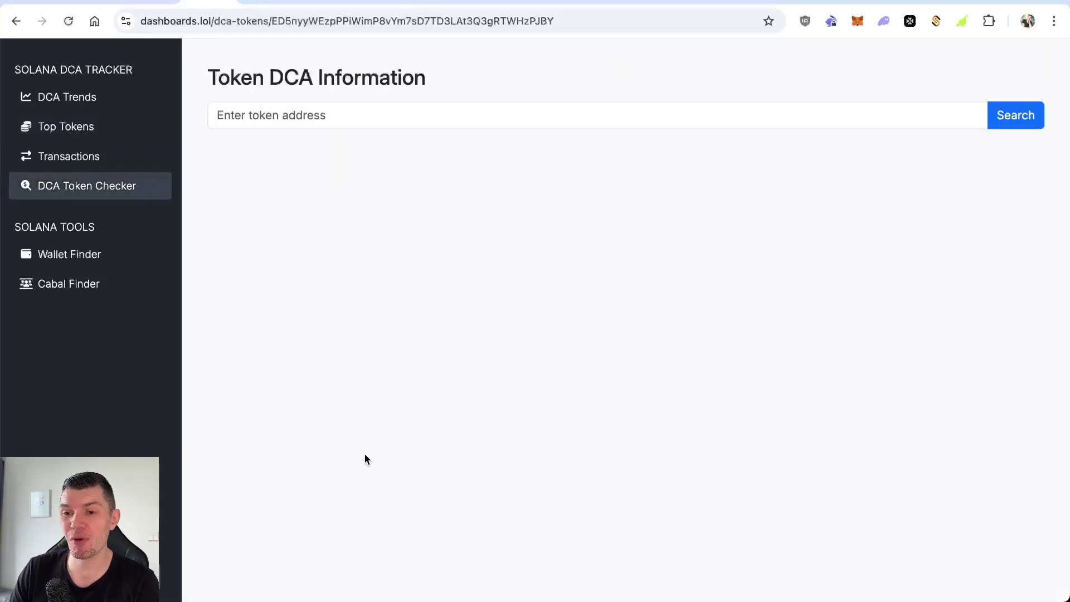
{"action": "scroll", "coordinate": [334, 377], "scroll_direction": "down", "scroll_amount": 1}
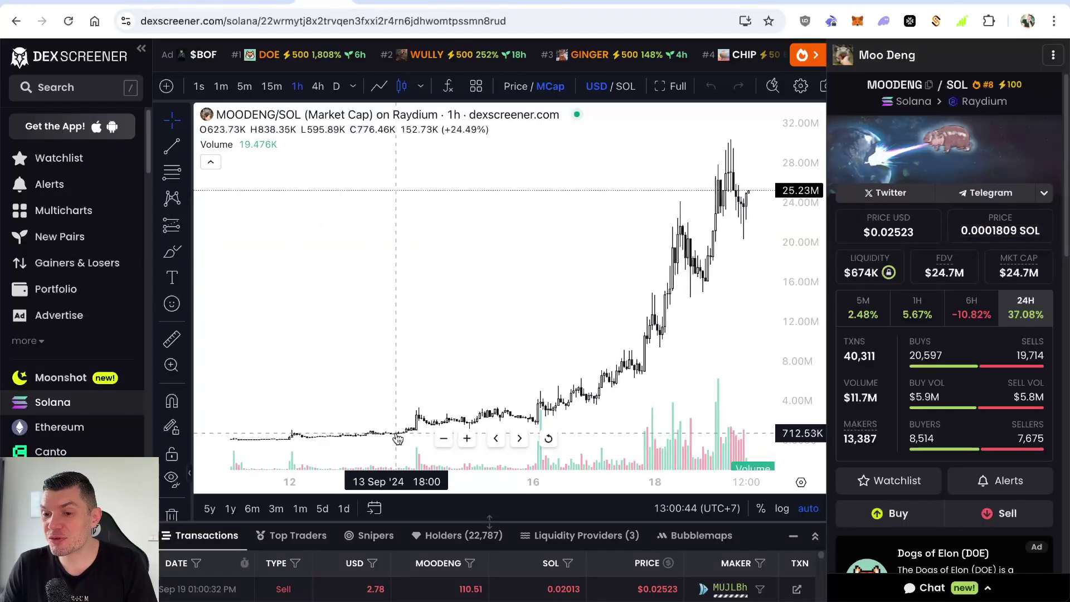
- Measure MOODENG's rally since 13 Sep (~3,300% gain) with the ruler, then clear it
{"action": "left_click", "coordinate": [397, 434], "text": "shift"}
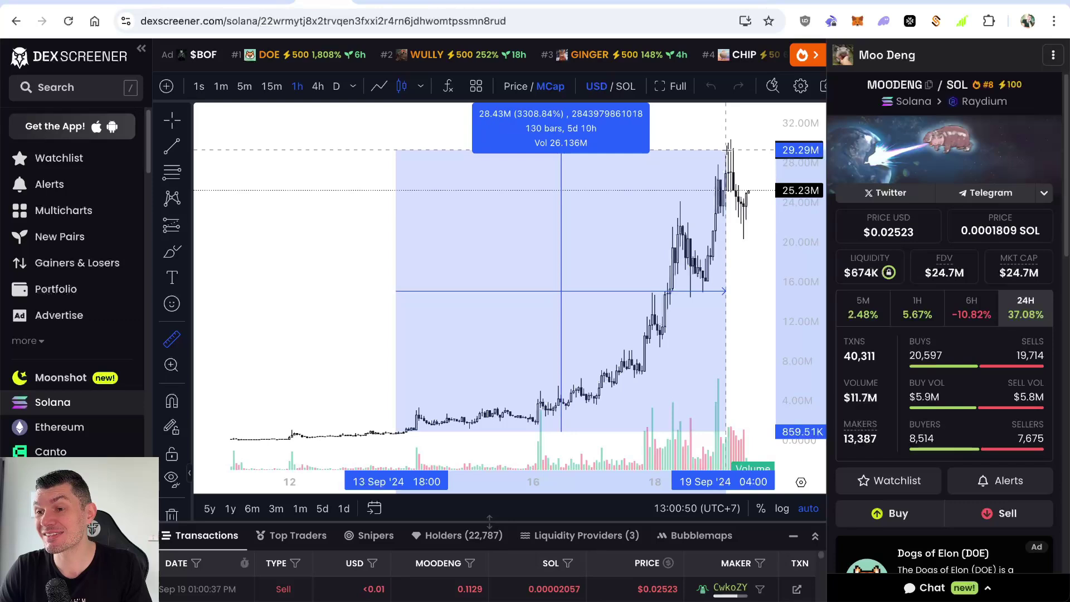
{"action": "left_click", "coordinate": [711, 155]}
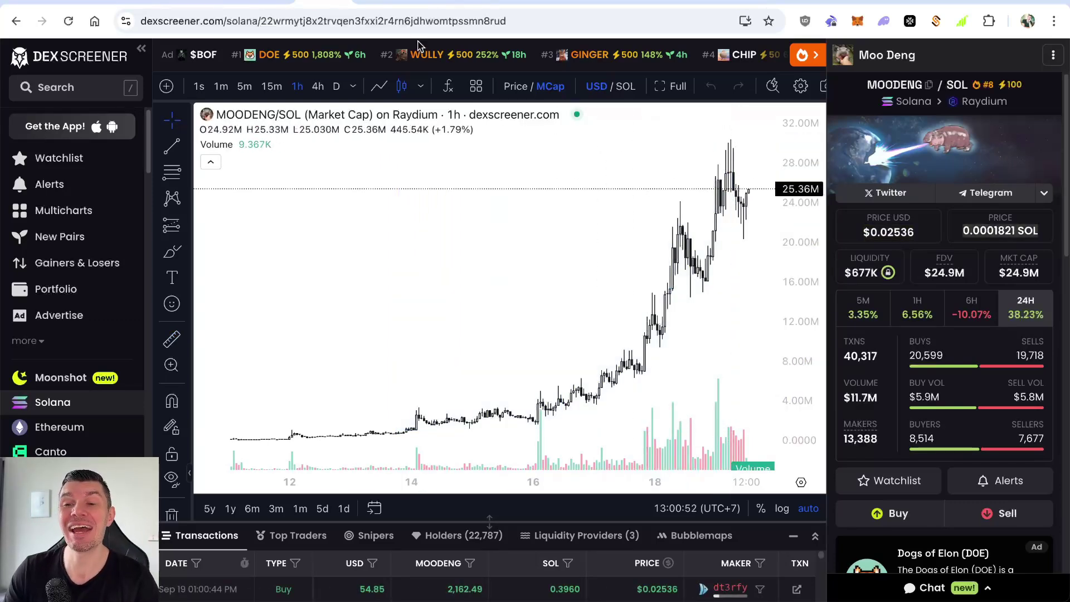